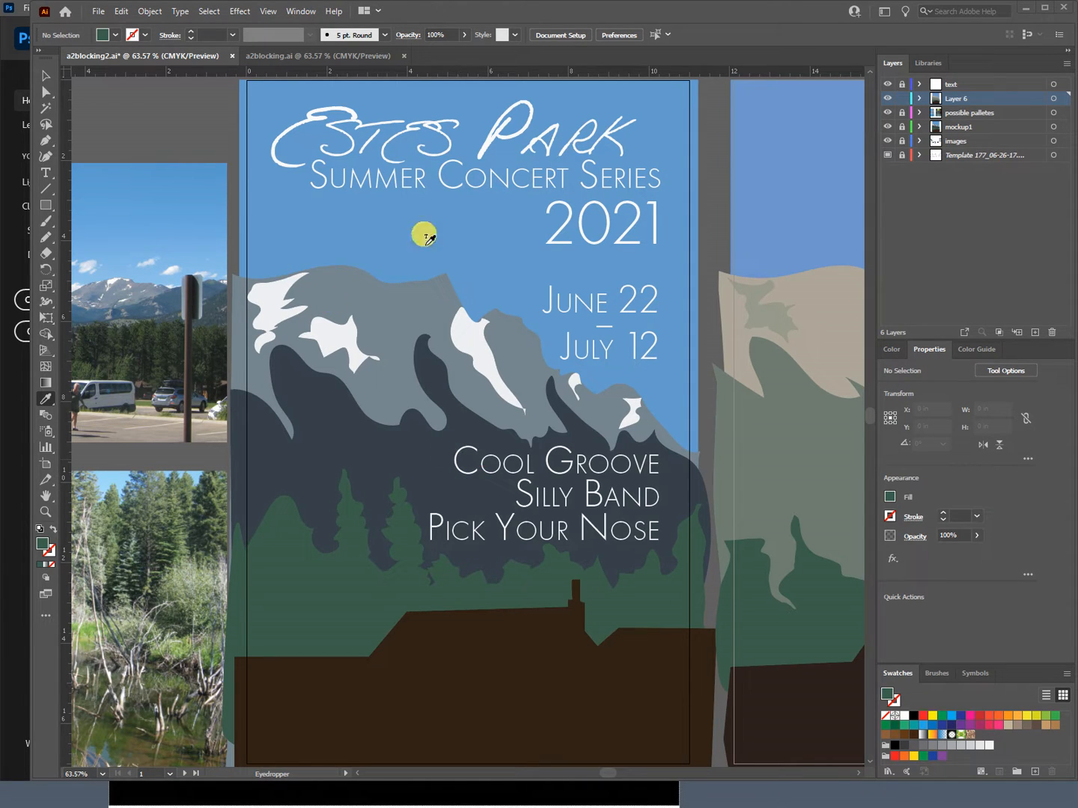
Step: Compare the poster versions in a2blocking.ai and a2blocking2.ai
click(327, 56)
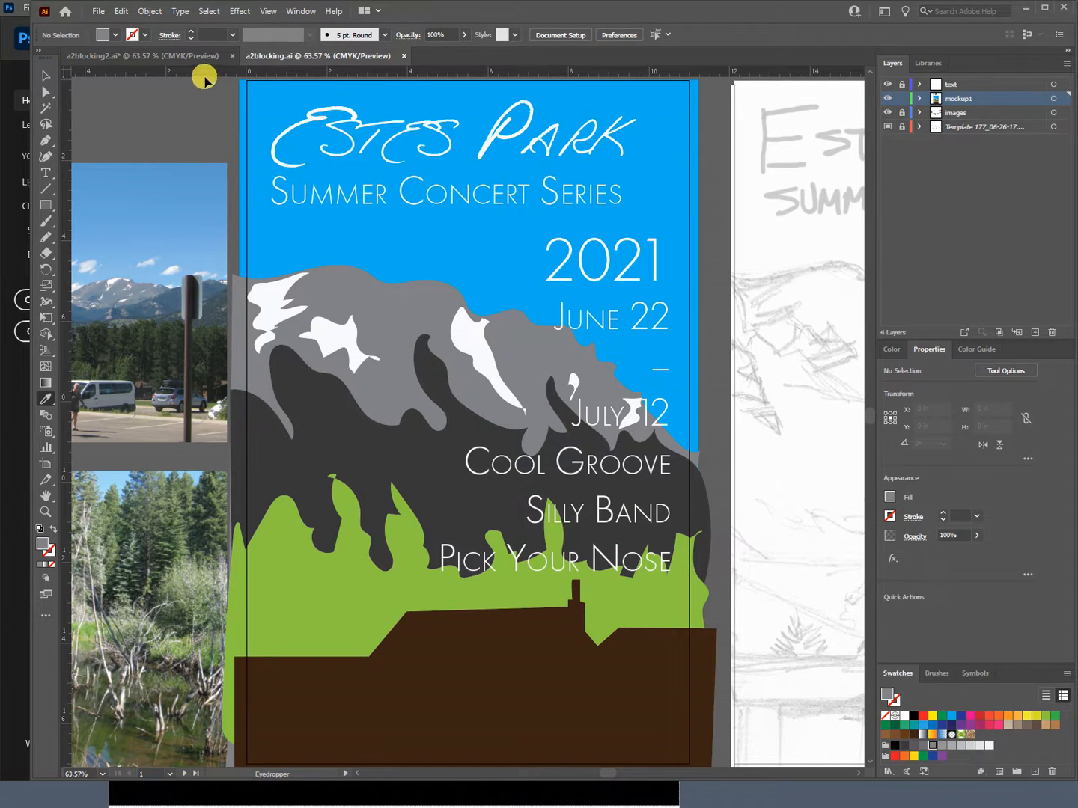
click(191, 57)
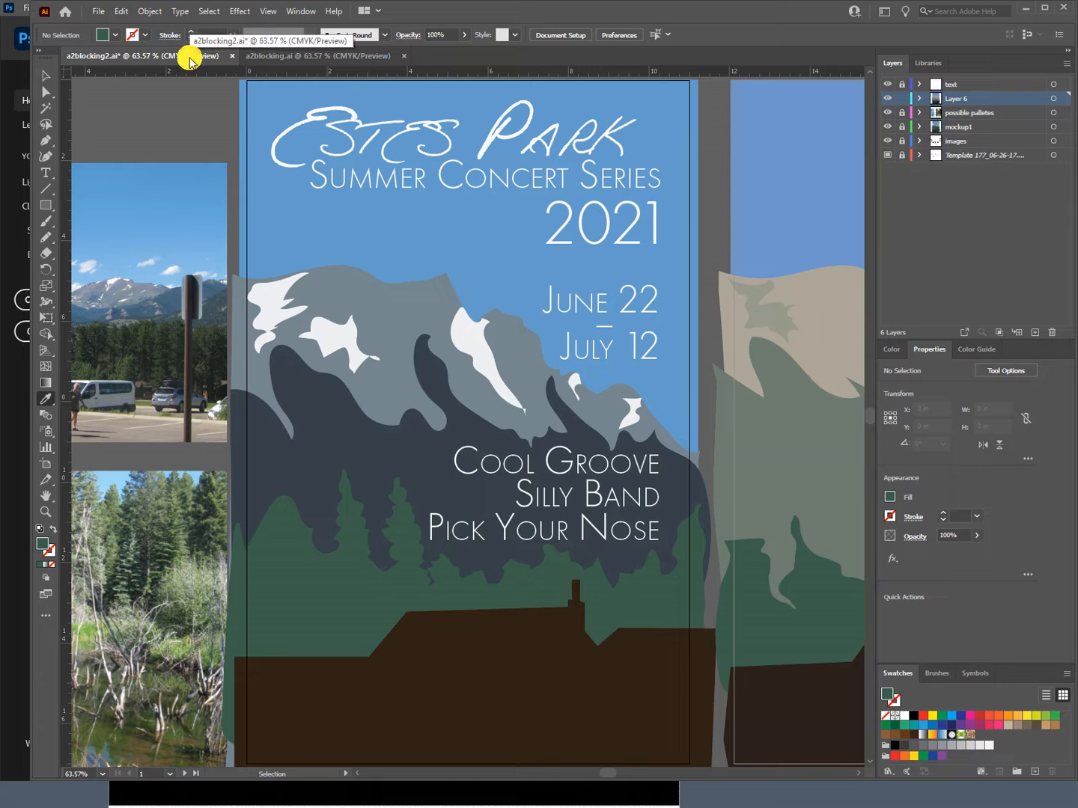
click(286, 57)
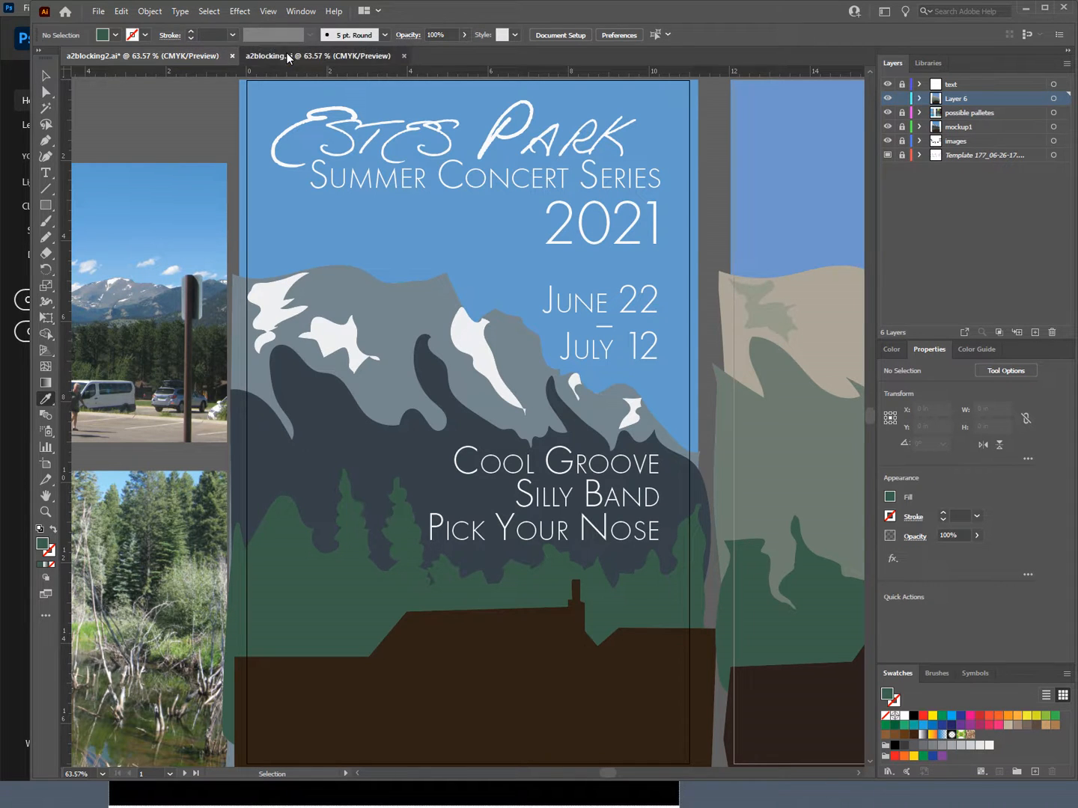
click(165, 57)
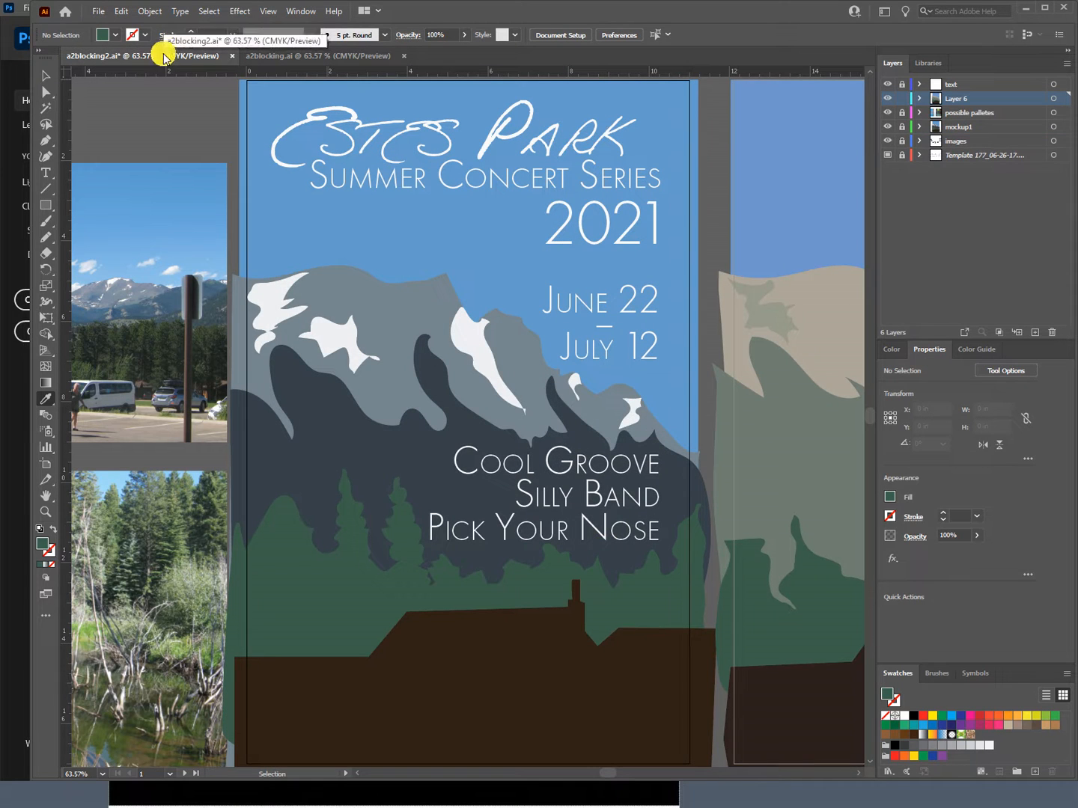
click(304, 56)
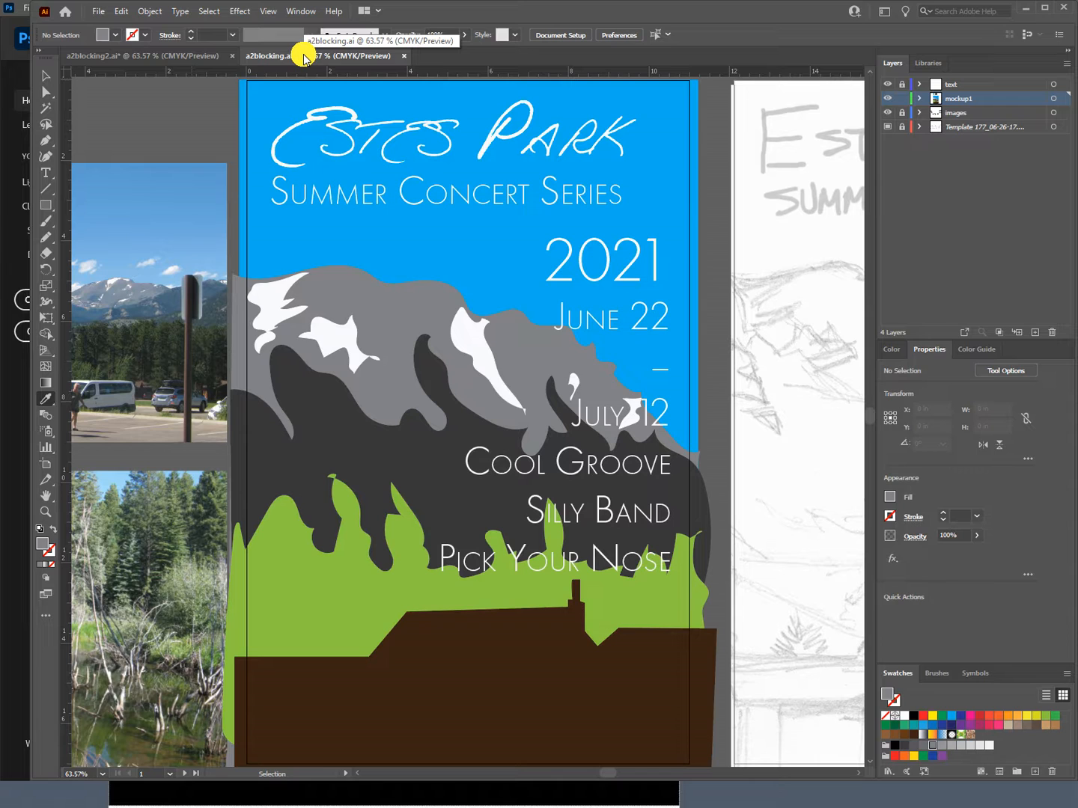
Step: Recolor all the mockup1 artwork in a2blocking.ai with the color theme picked from the mountain photo with the parked cars
click(1054, 98)
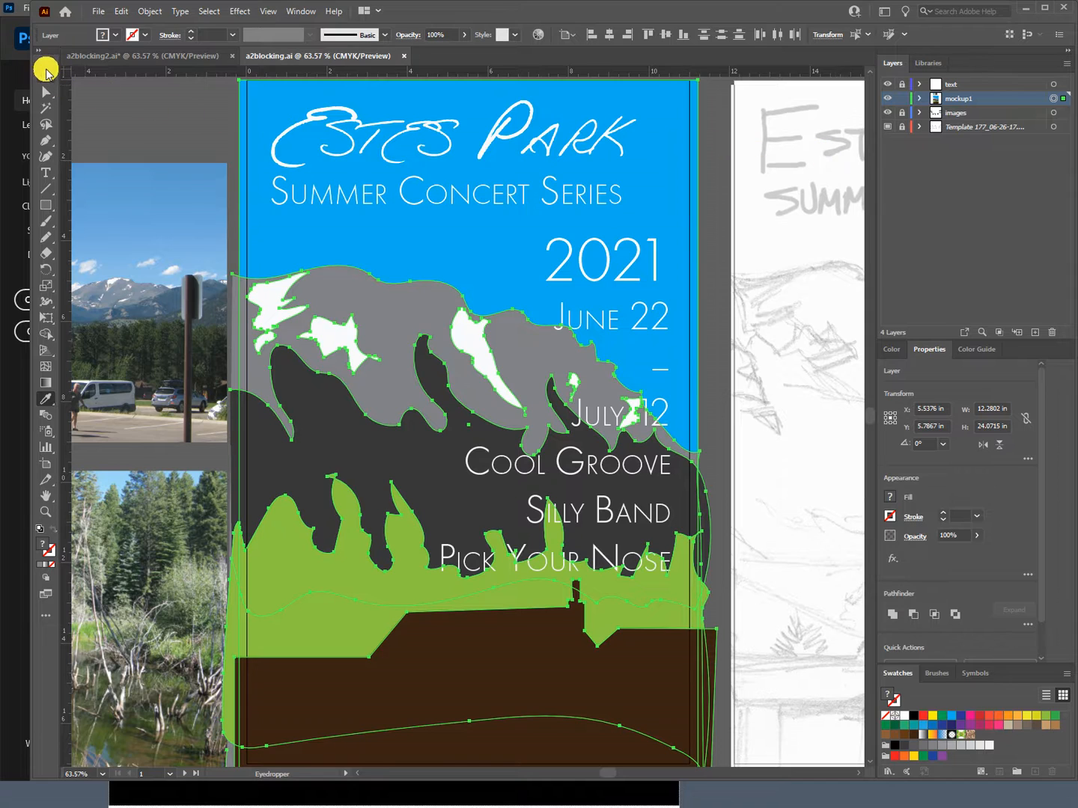
click(45, 74)
click(719, 102)
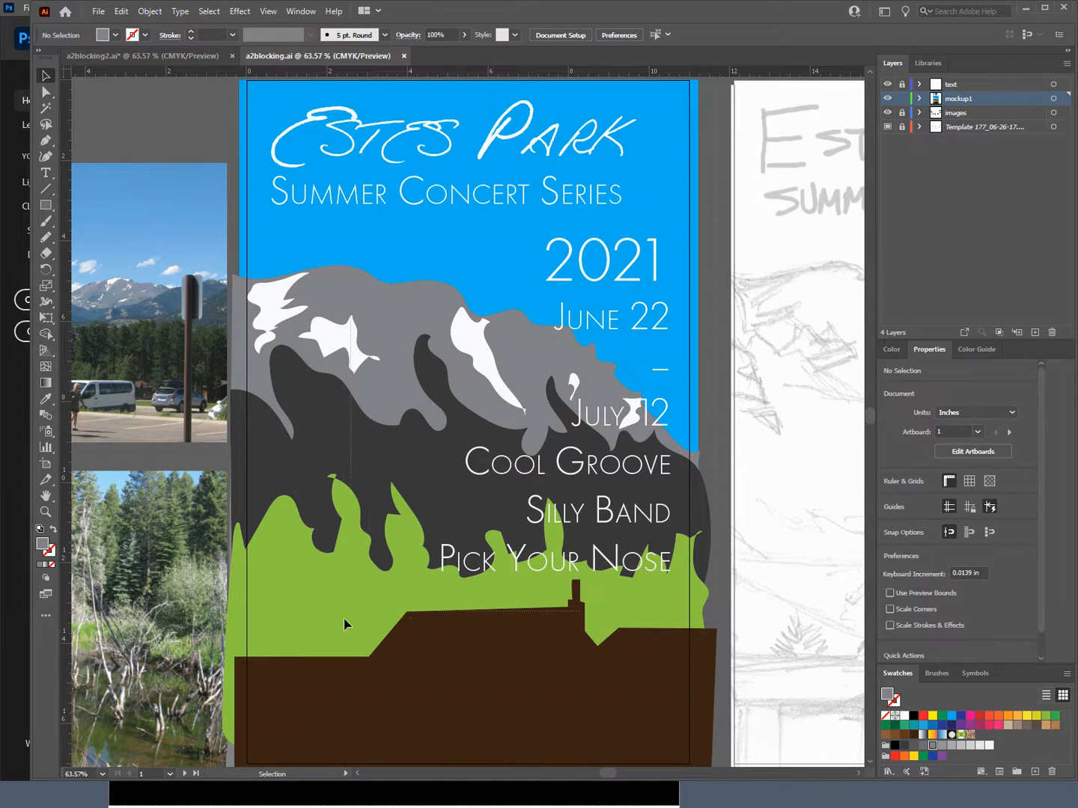
click(255, 701)
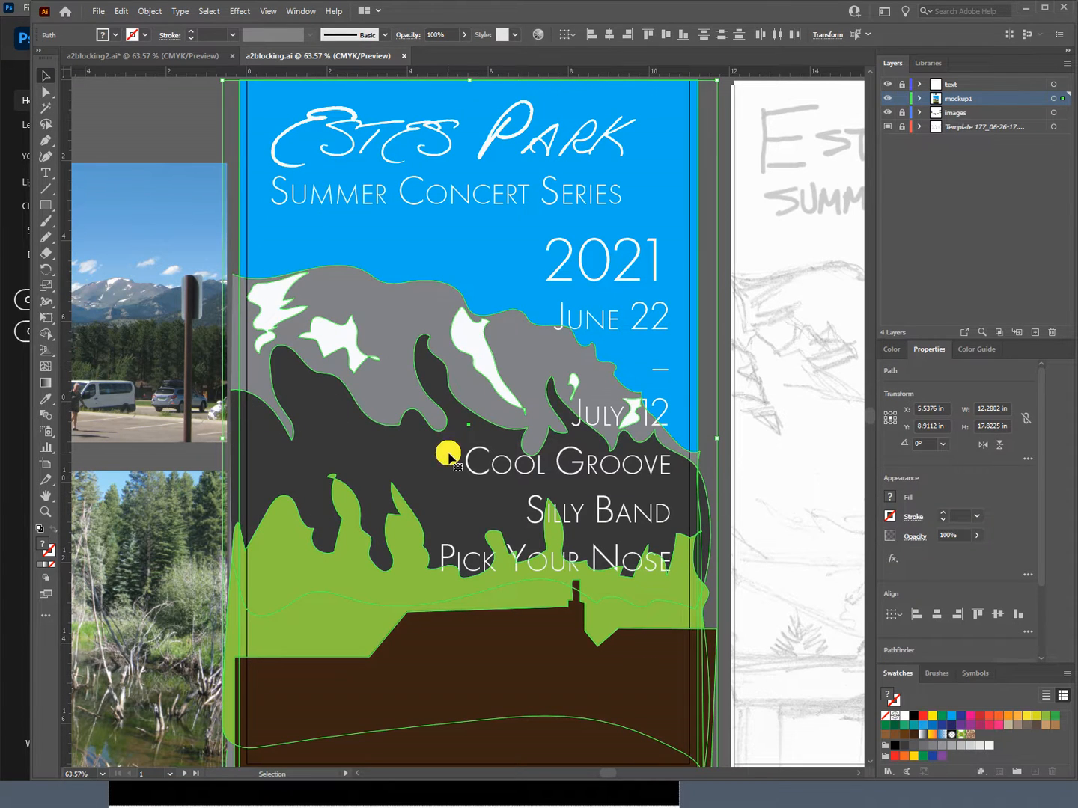
scroll(1042, 513, down, 1)
scroll(1042, 539, down, 3)
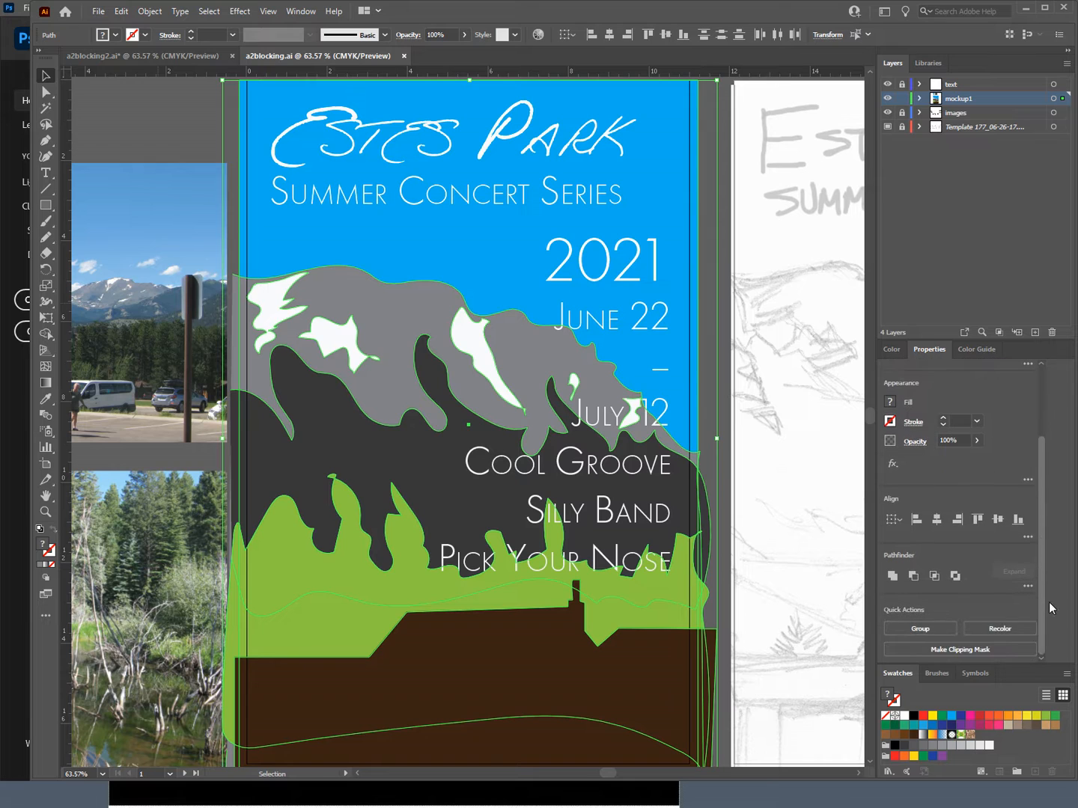
click(1012, 630)
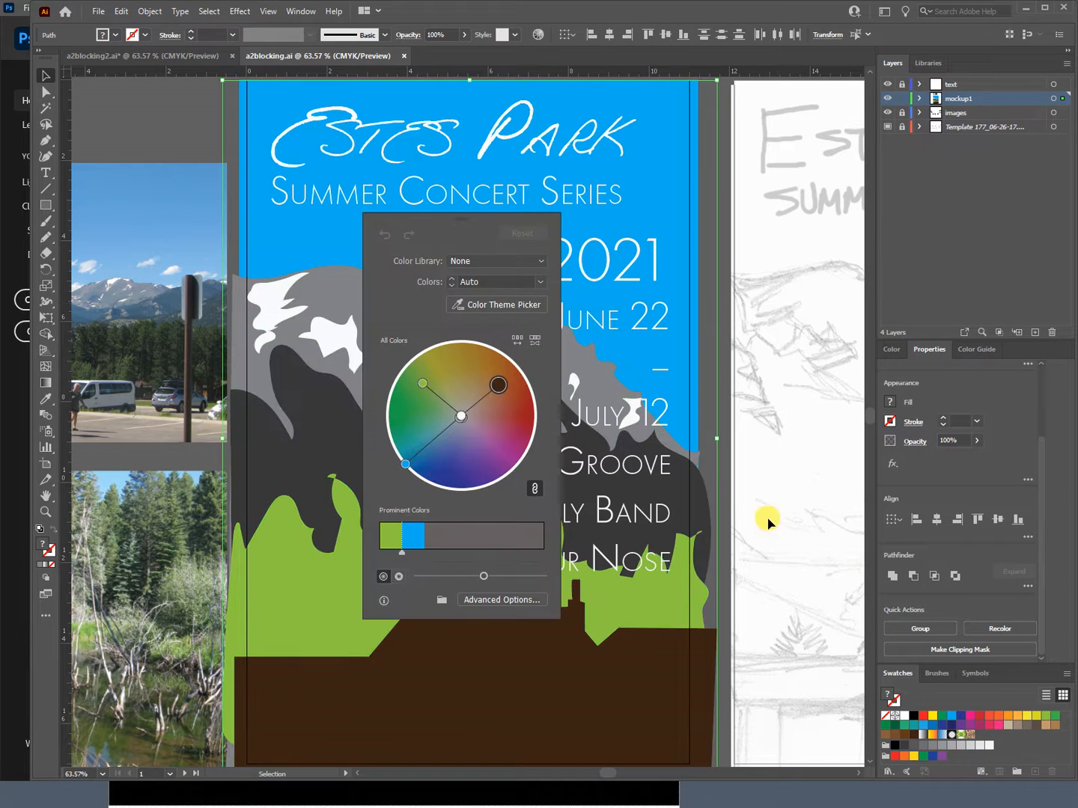
click(519, 305)
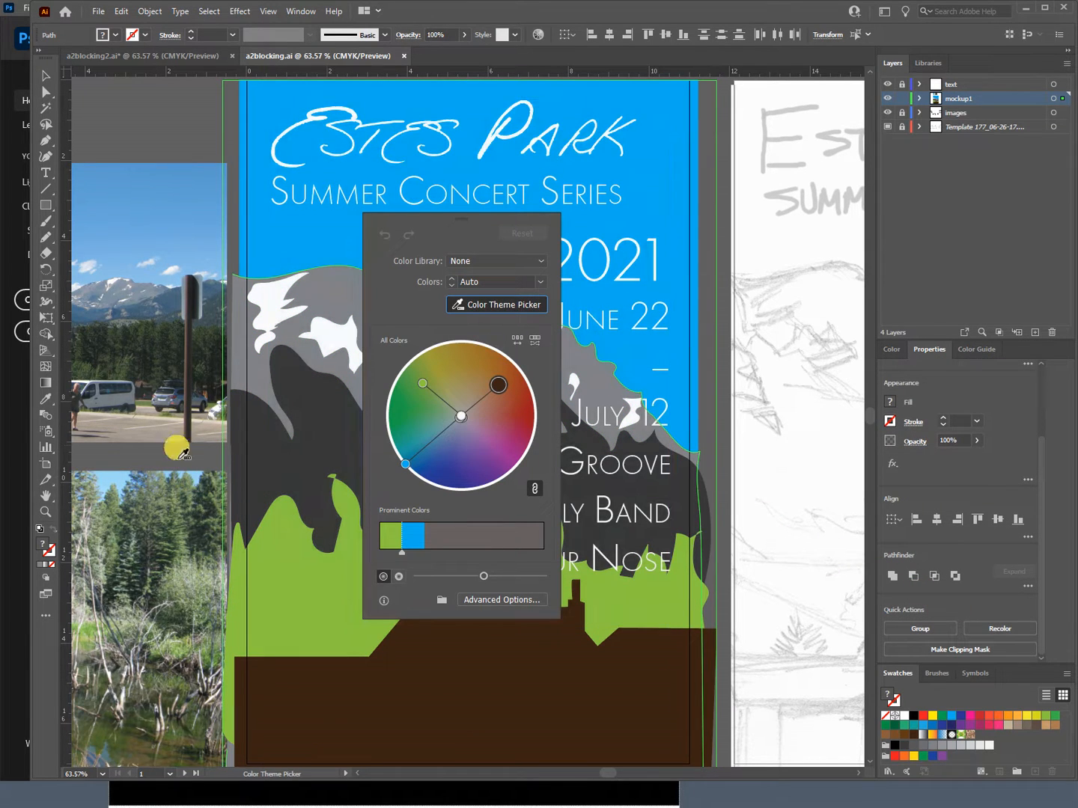
click(132, 247)
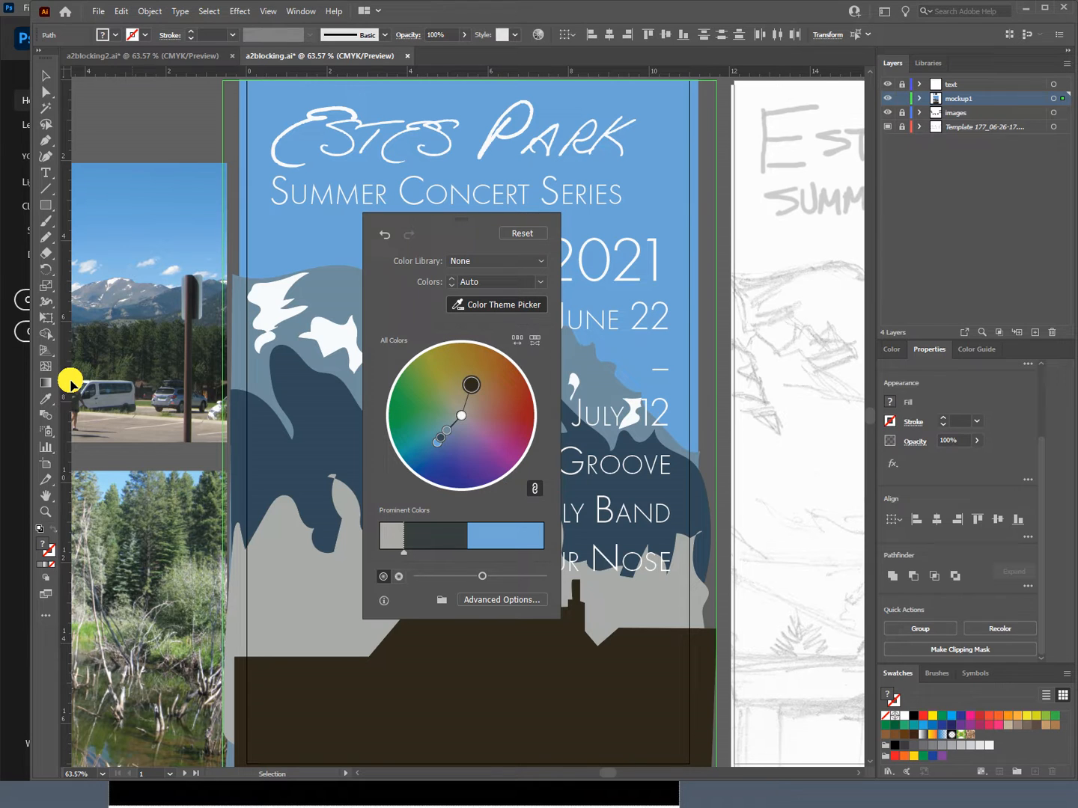
click(45, 74)
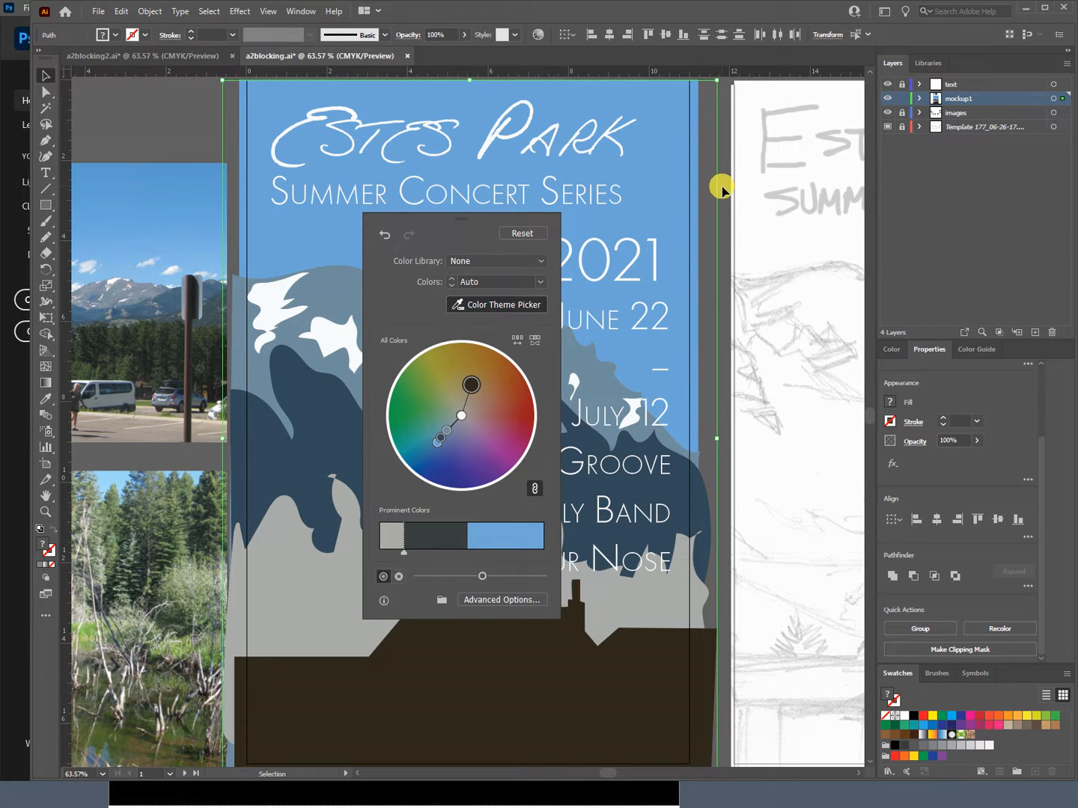
click(705, 256)
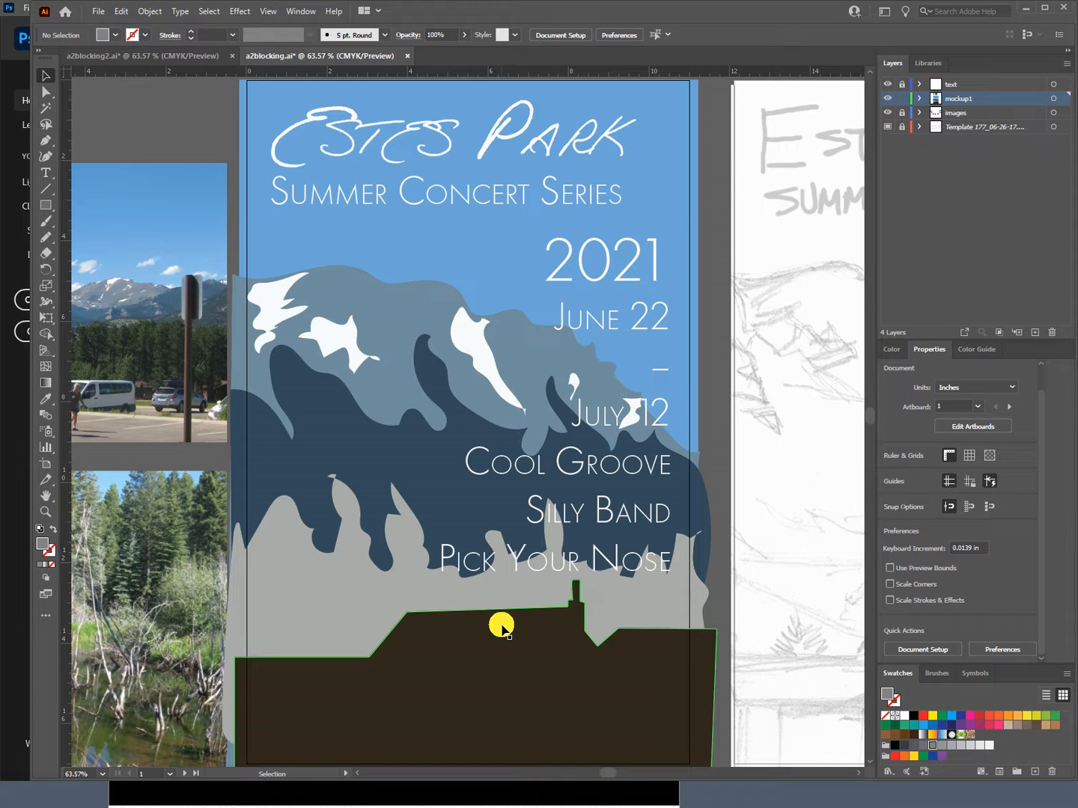
Step: Lock the mockup1 layer, unlock the text layer and select the poster's text block, keeping it in its original position
click(902, 98)
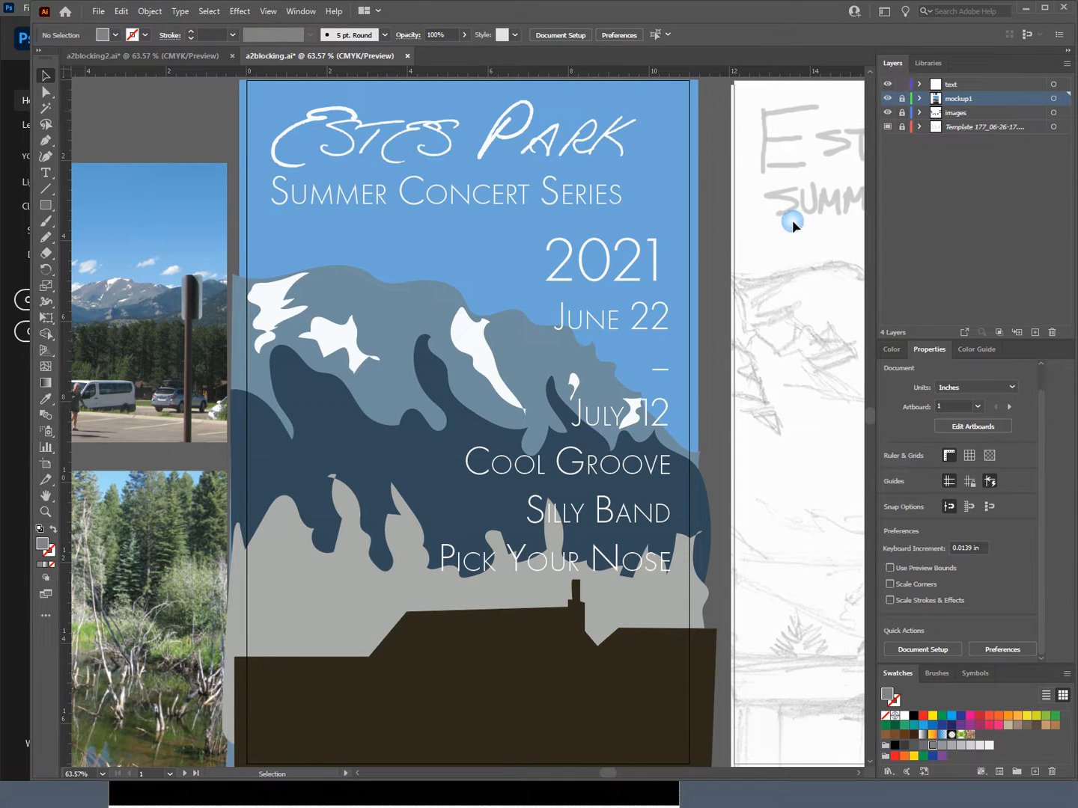
click(441, 139)
mouse_move(441, 140)
mouse_down()
mouse_move(464, 165)
mouse_move(408, 166)
mouse_move(468, 154)
mouse_move(448, 139)
mouse_up()
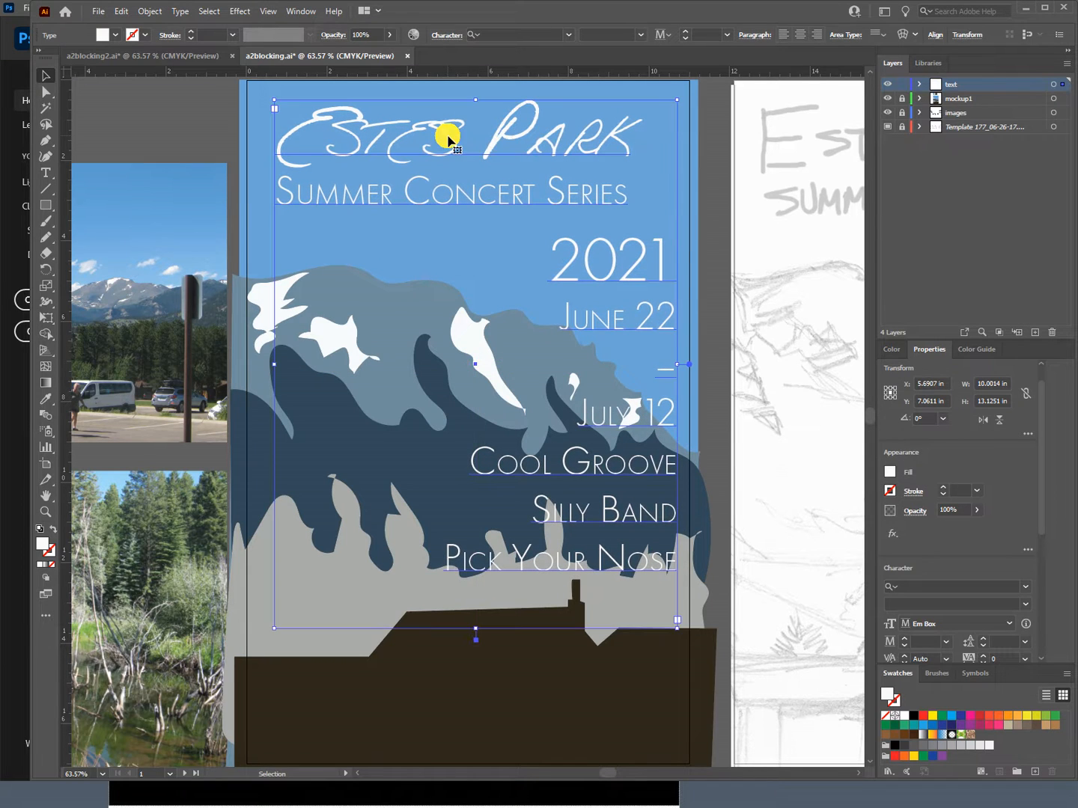
key(ctrl+z)
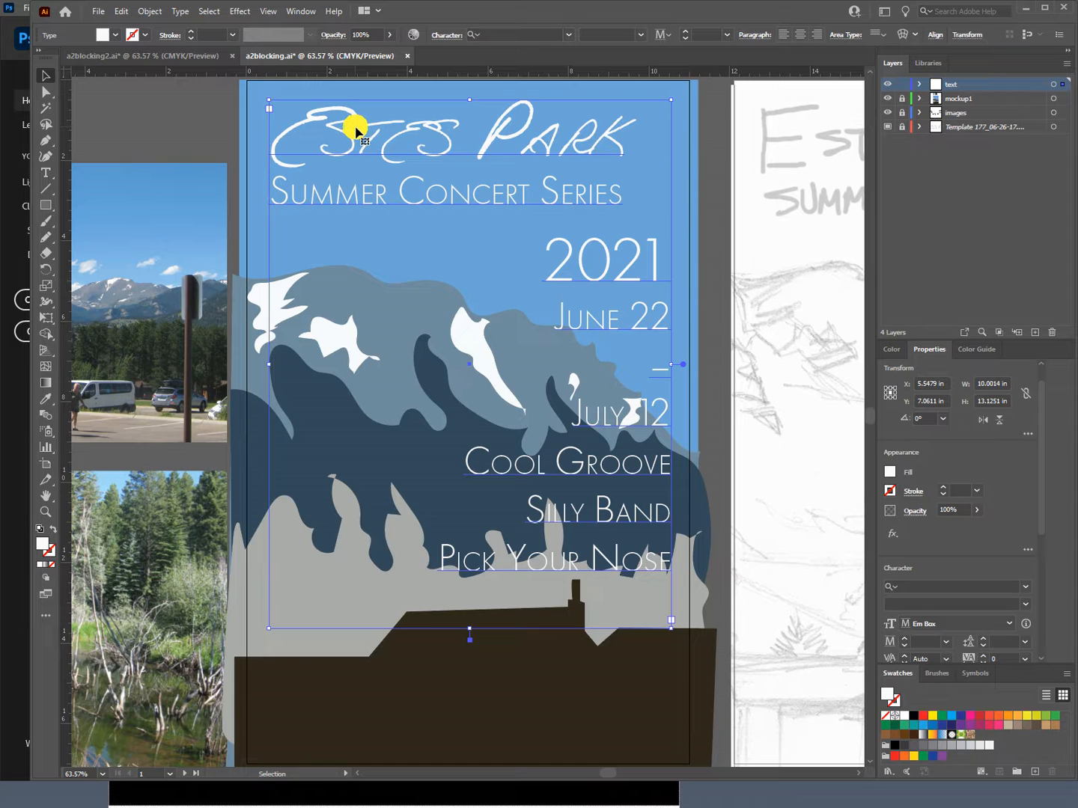
double_click(337, 189)
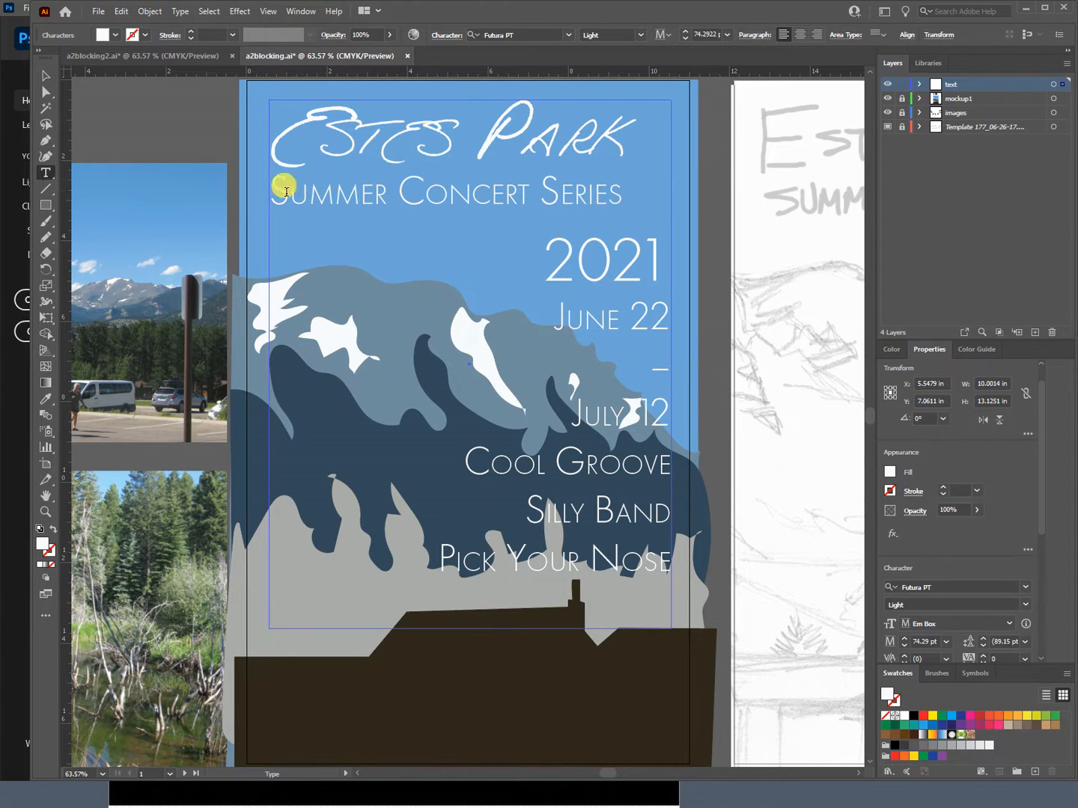
mouse_move(281, 196)
mouse_down()
mouse_move(410, 206)
mouse_move(262, 209)
mouse_up()
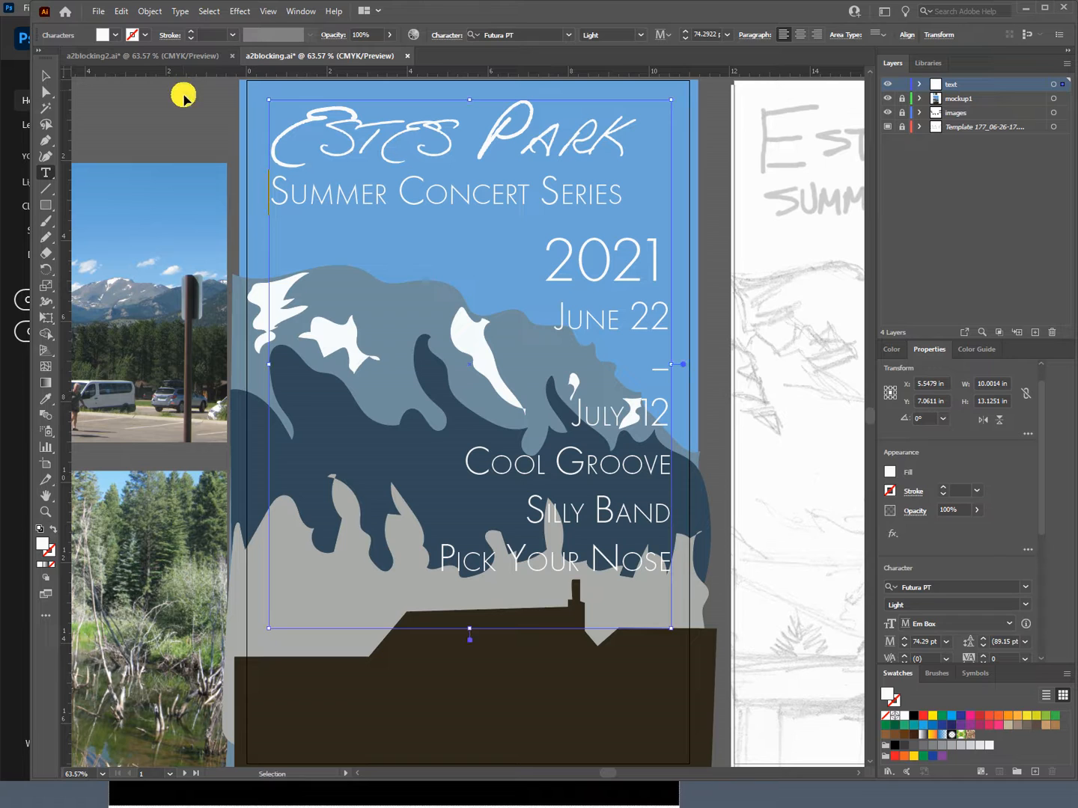
ctrl+click(183, 94)
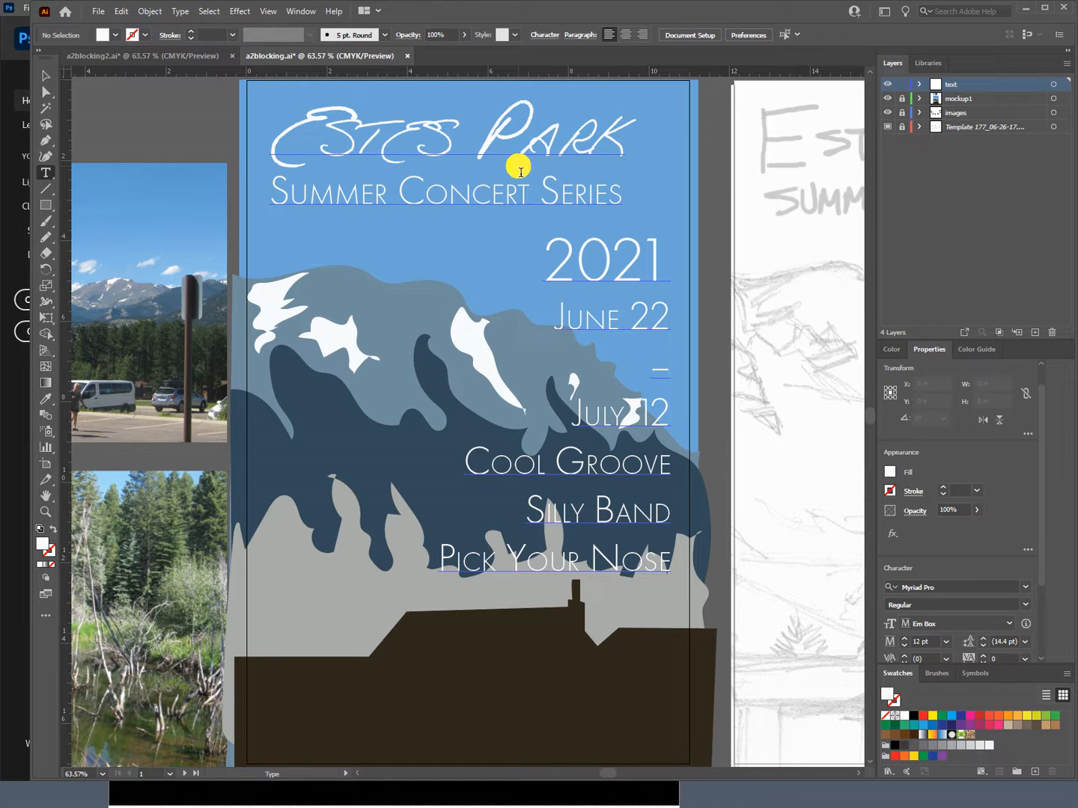
Step: Check the text spacing and alignment in the a2blocking2.ai poster and return to a2blocking.ai
click(161, 54)
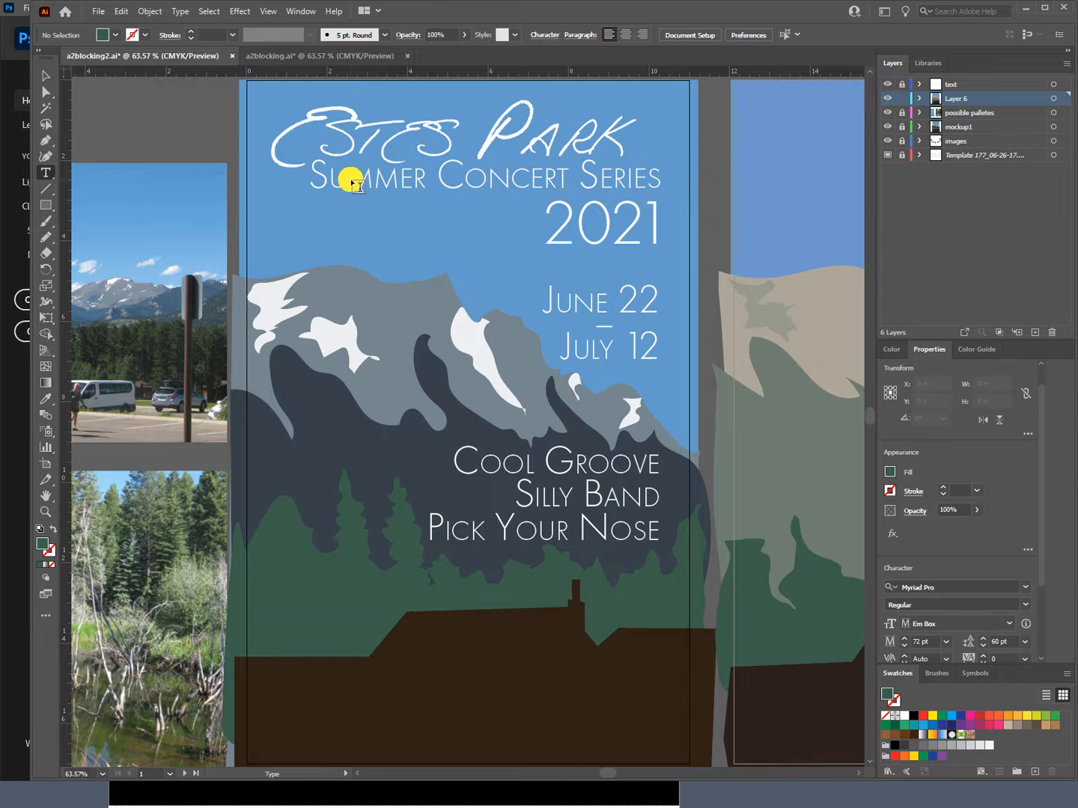
click(298, 56)
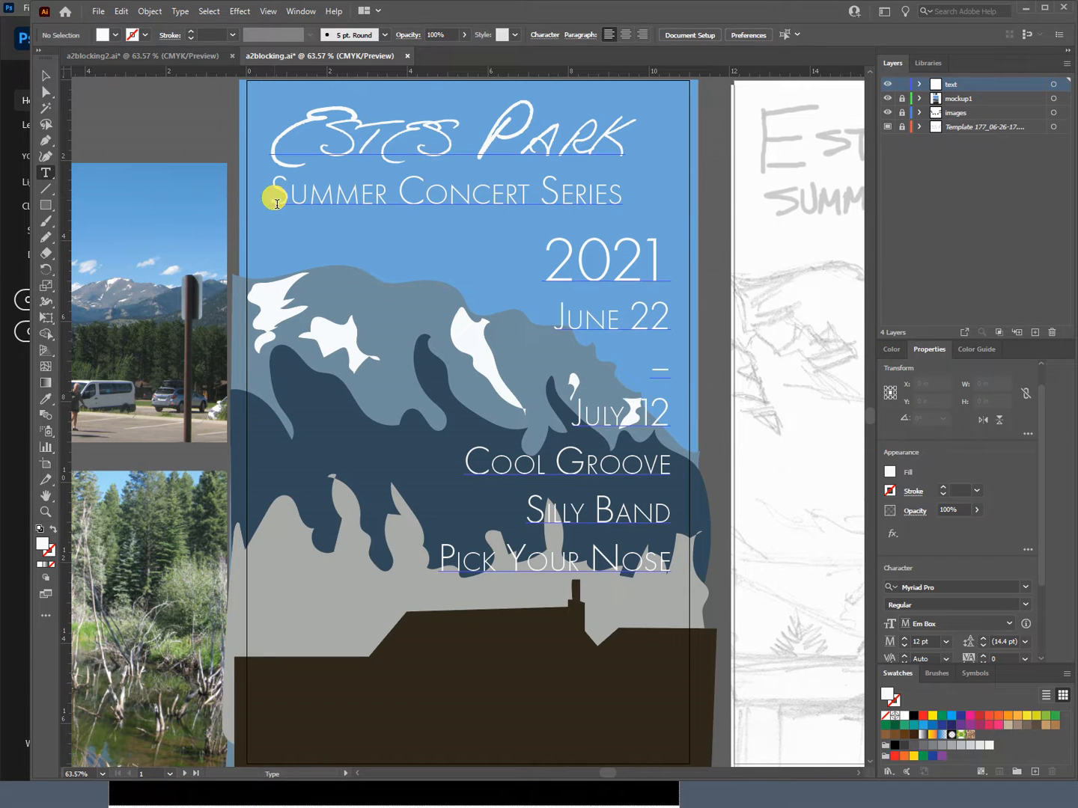
Step: Set the leading of the "Summer Concert Series" line to 74 pt
drag(276, 203, 673, 200)
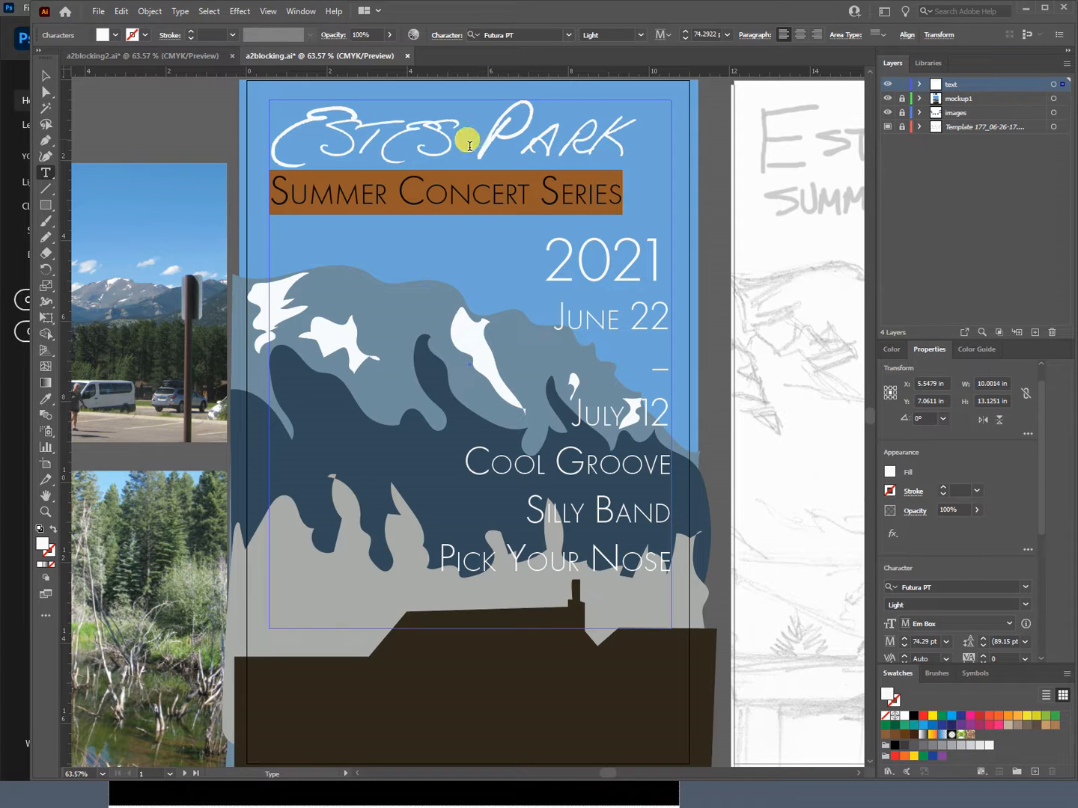
click(440, 41)
click(440, 39)
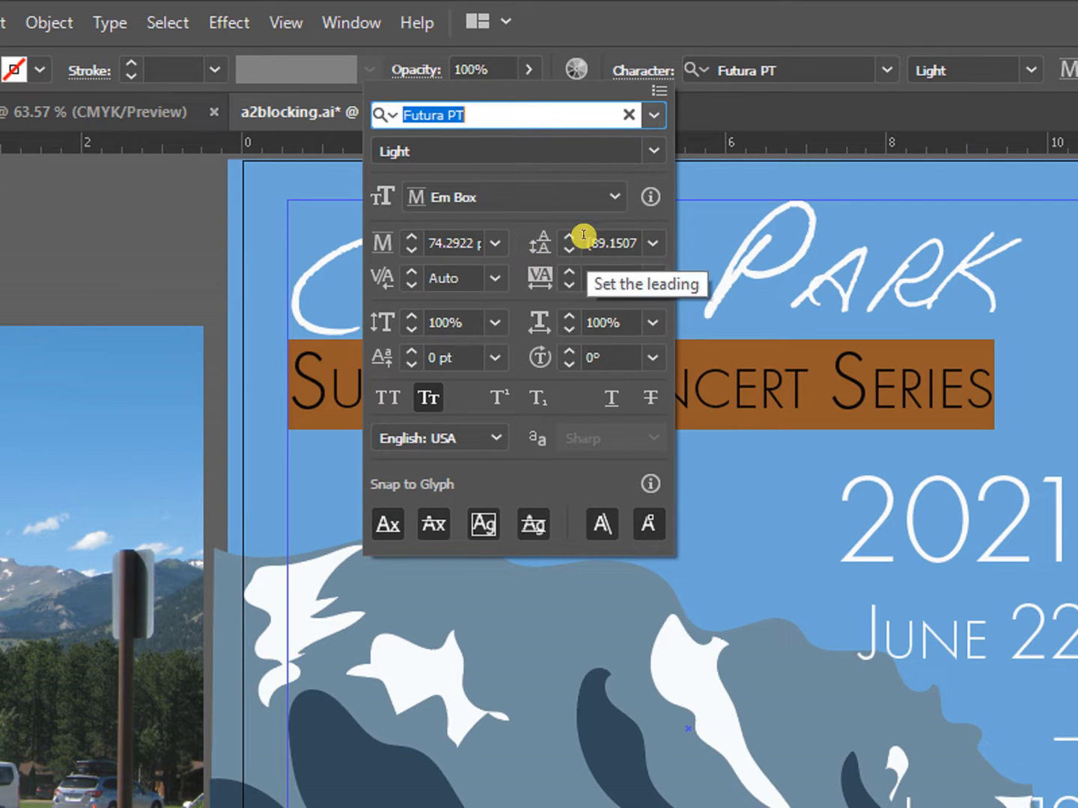
drag(584, 235, 716, 306)
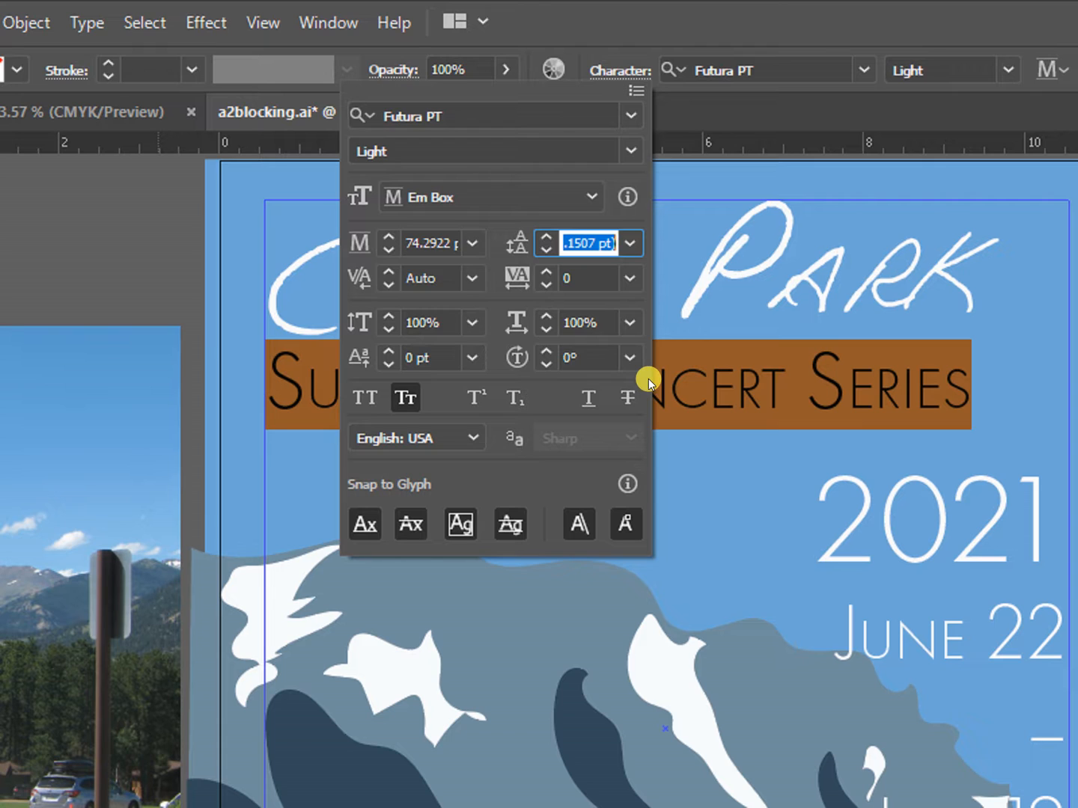
text(74)
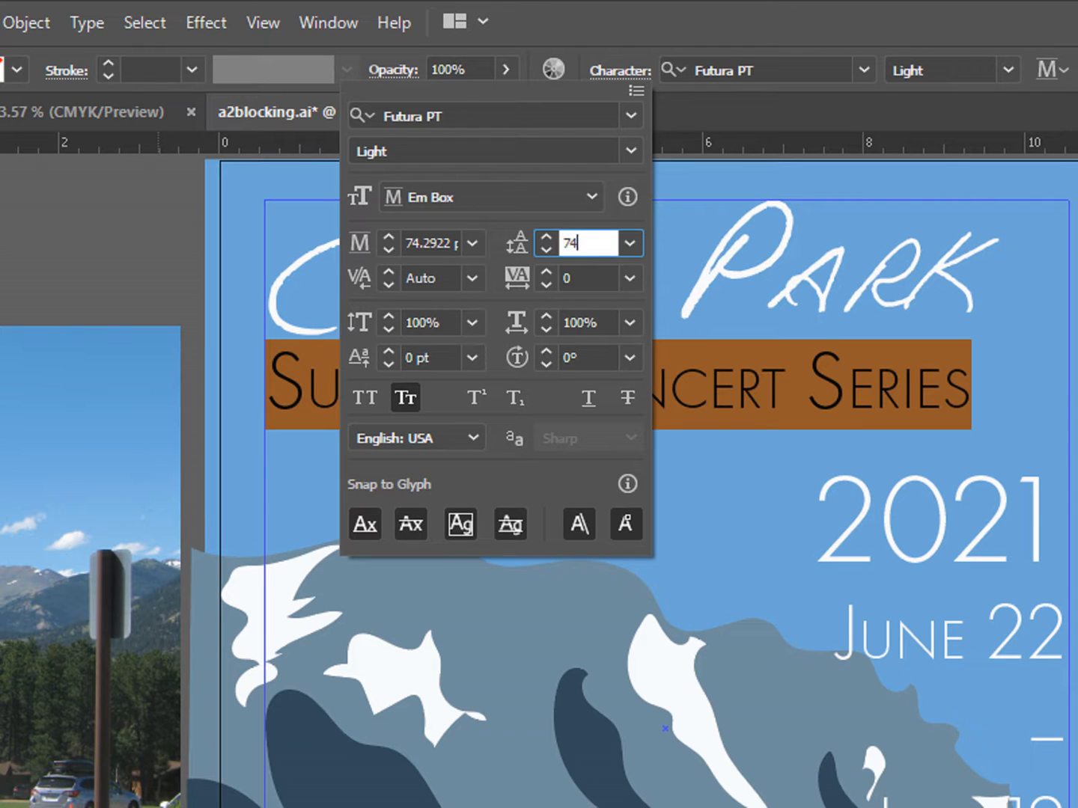
key(Tab)
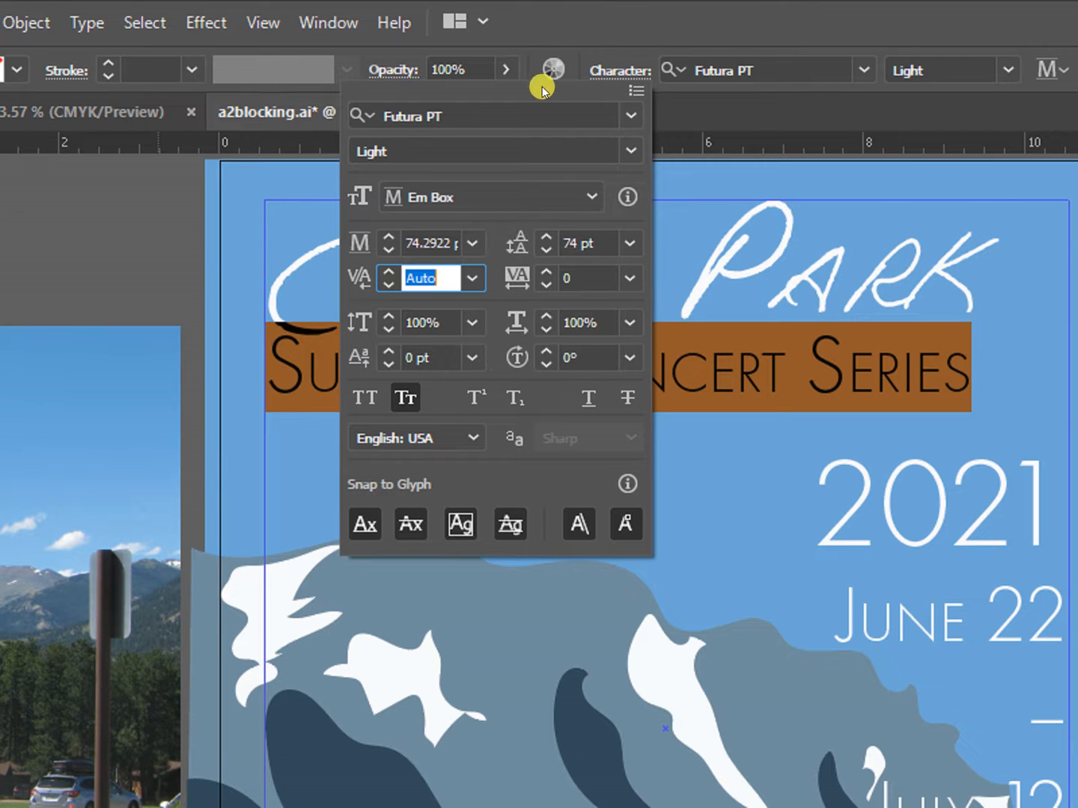
click(715, 110)
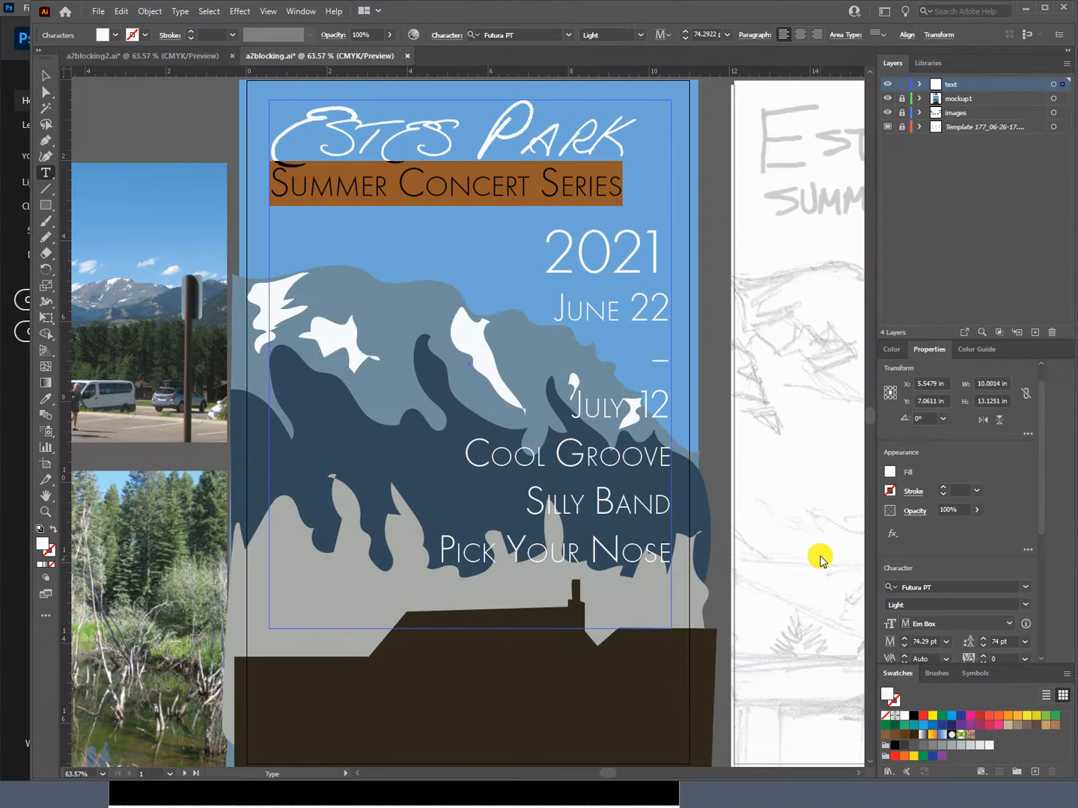
Step: Show the Character panel and set the leading of the "Summer Concert Series" line to 60 pt
click(298, 11)
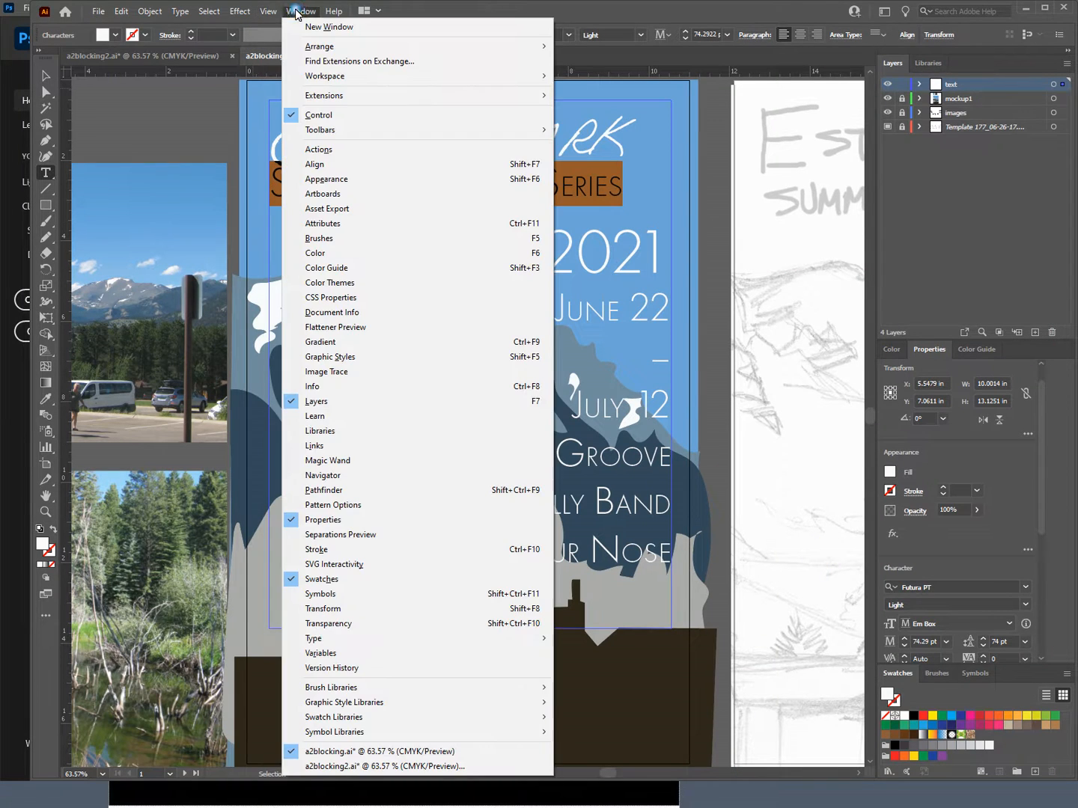
mouse_move(366, 644)
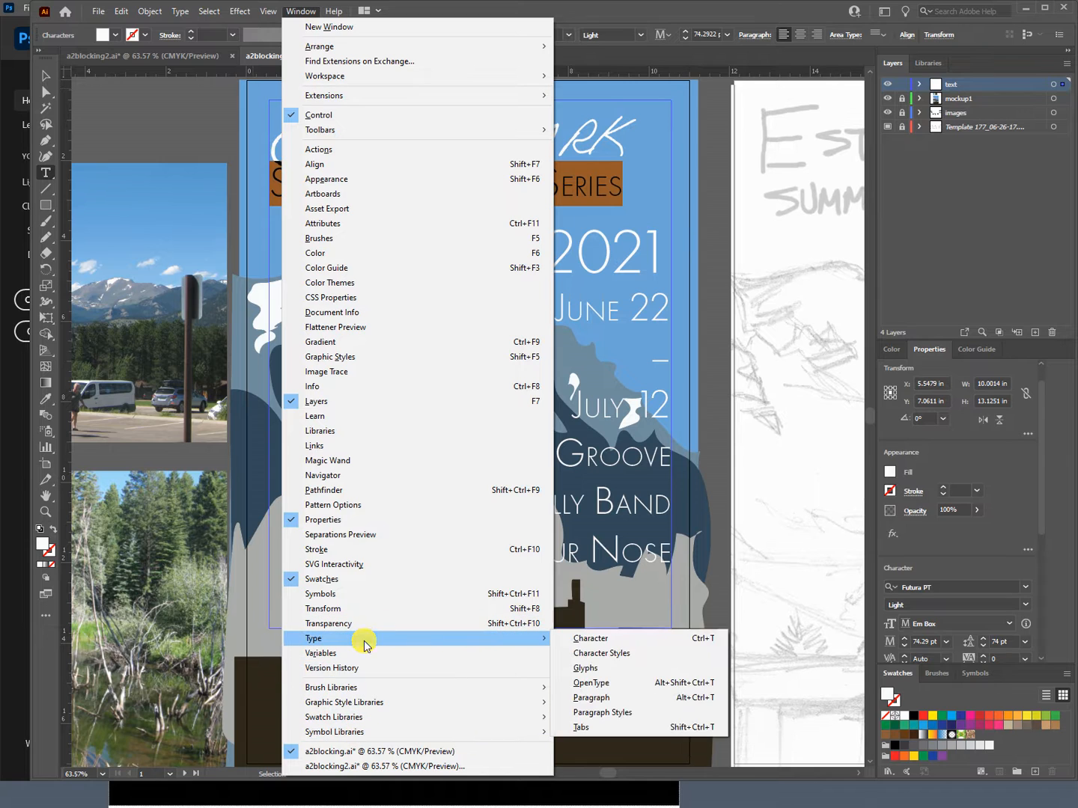
click(655, 639)
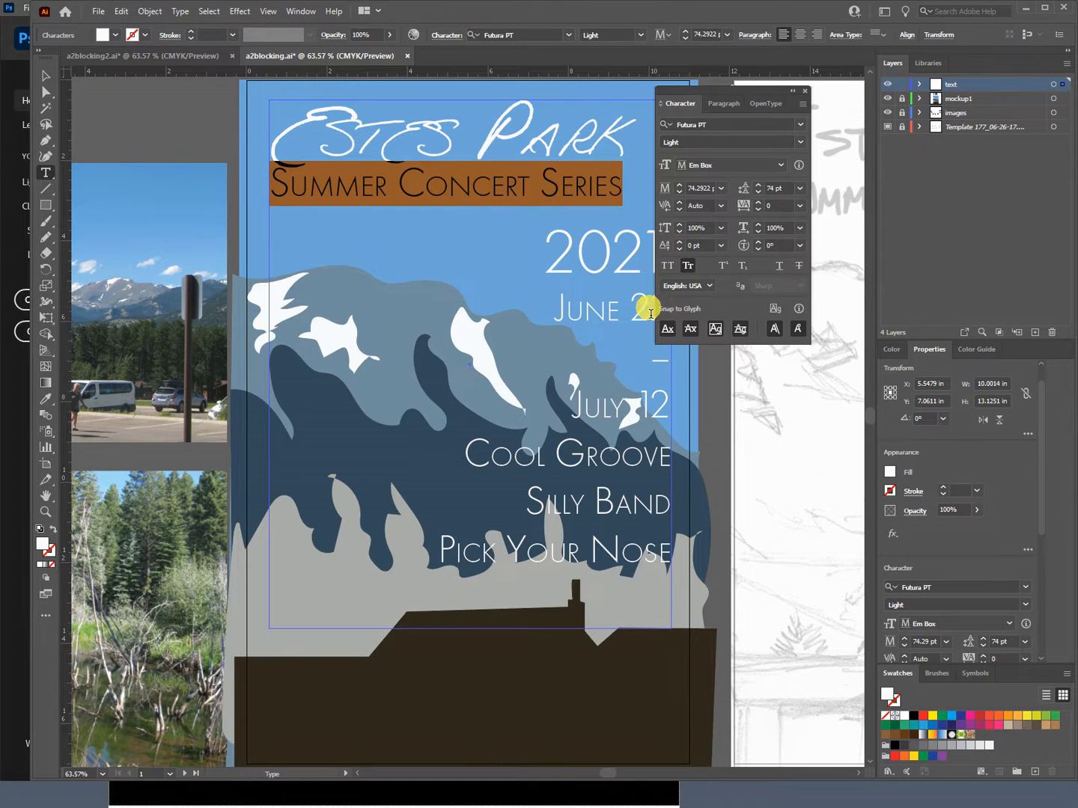
mouse_move(689, 90)
mouse_down()
mouse_move(676, 90)
mouse_move(696, 83)
mouse_up()
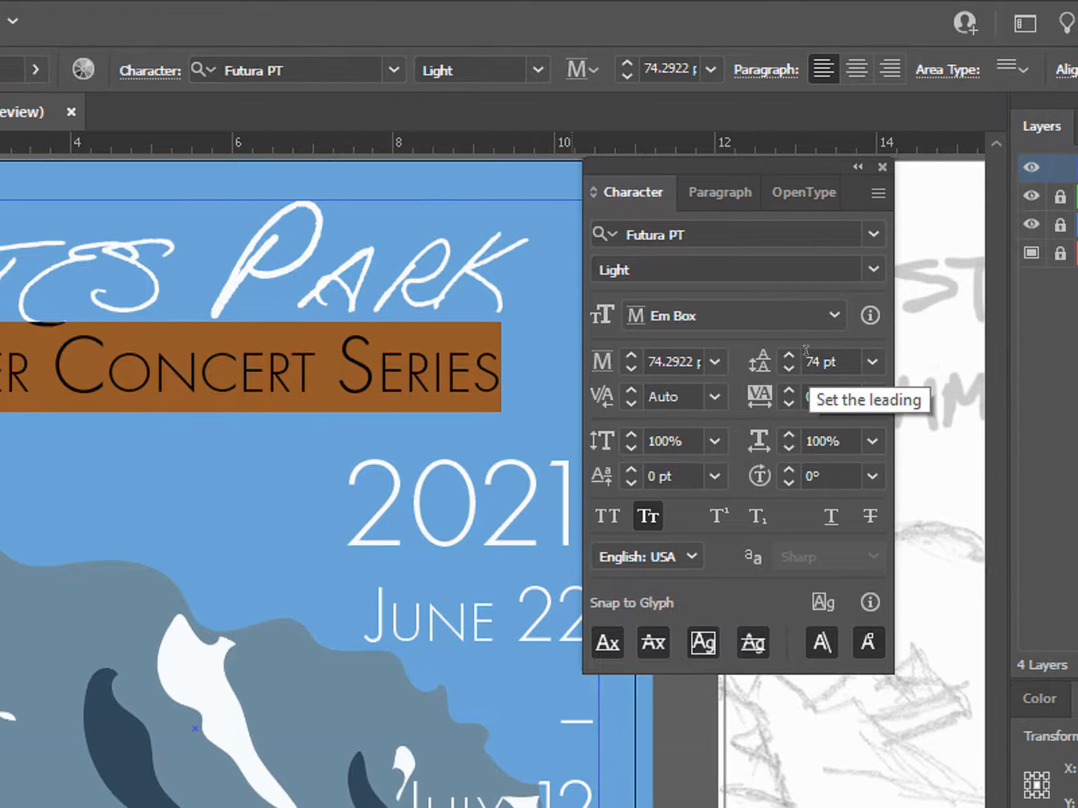
double_click(806, 353)
text(60)
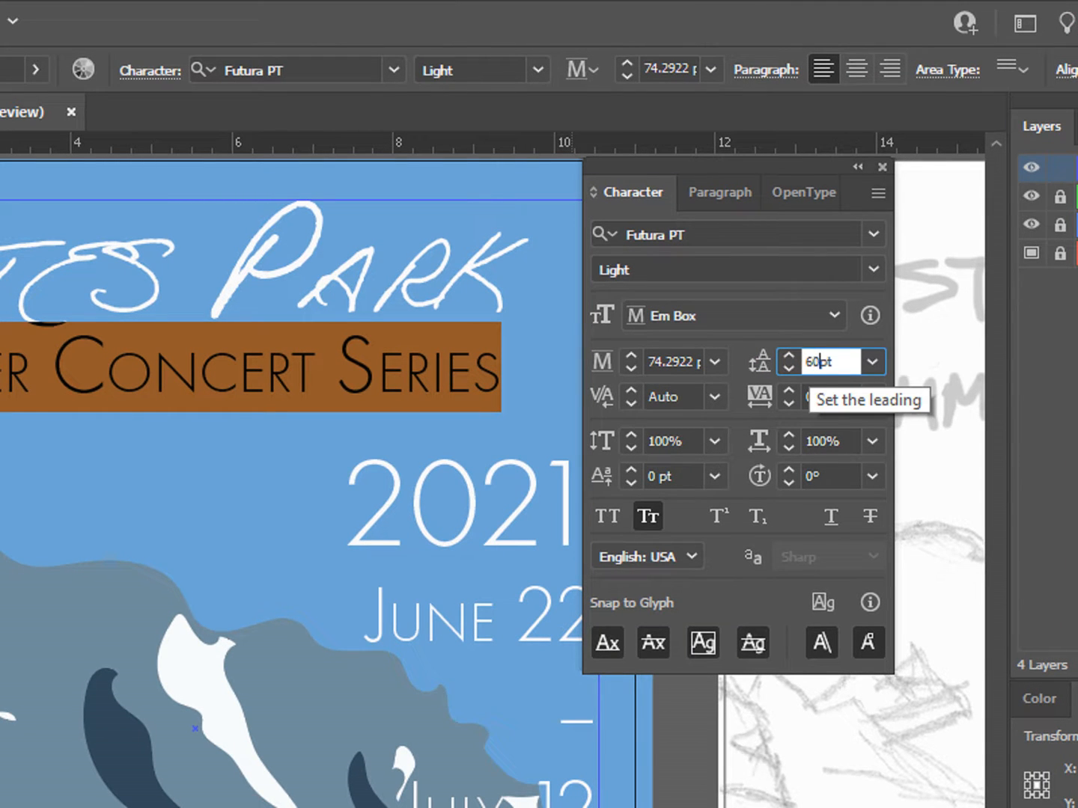
key(Return)
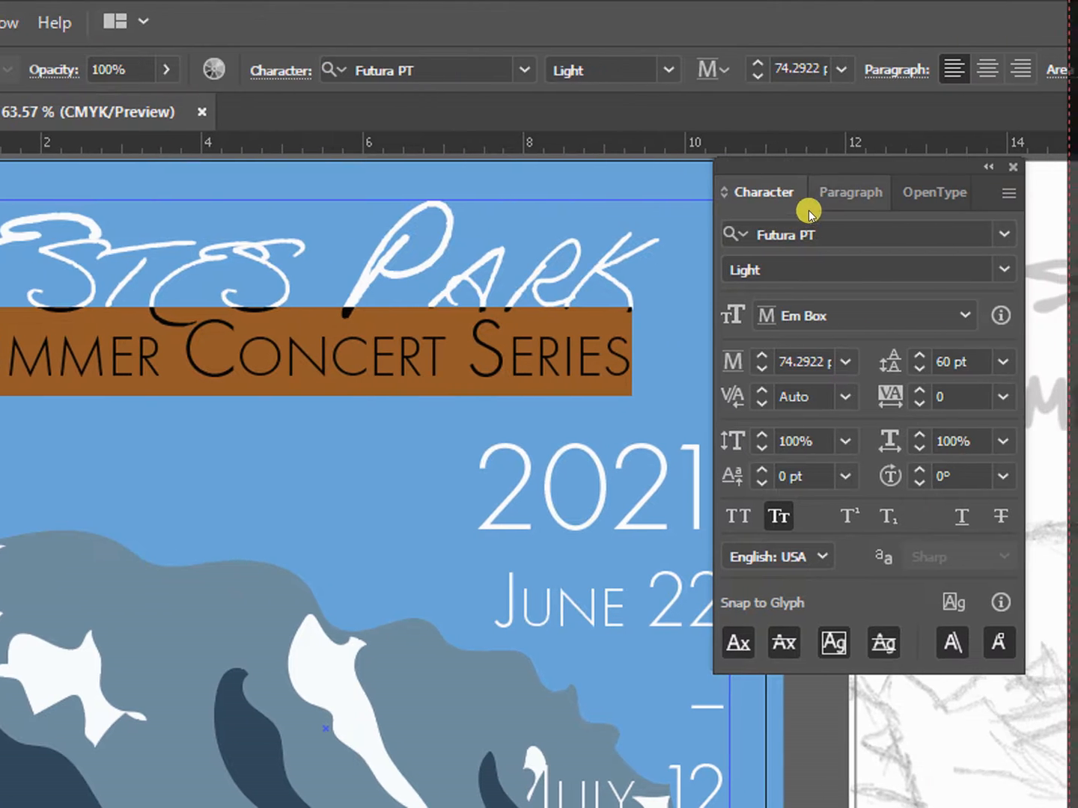
Step: Set the left indent of the "Summer Concert Series" line to 70 pt, trying 30 pt and 50 pt first
click(823, 193)
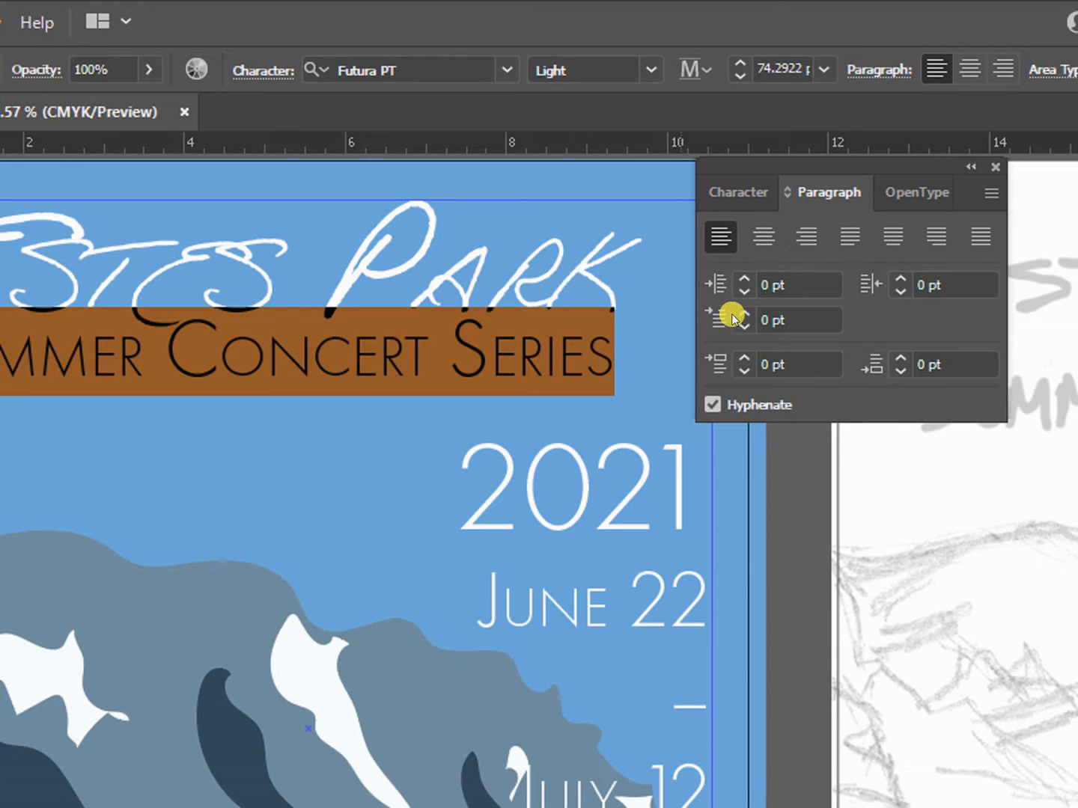
click(759, 283)
double_click(757, 279)
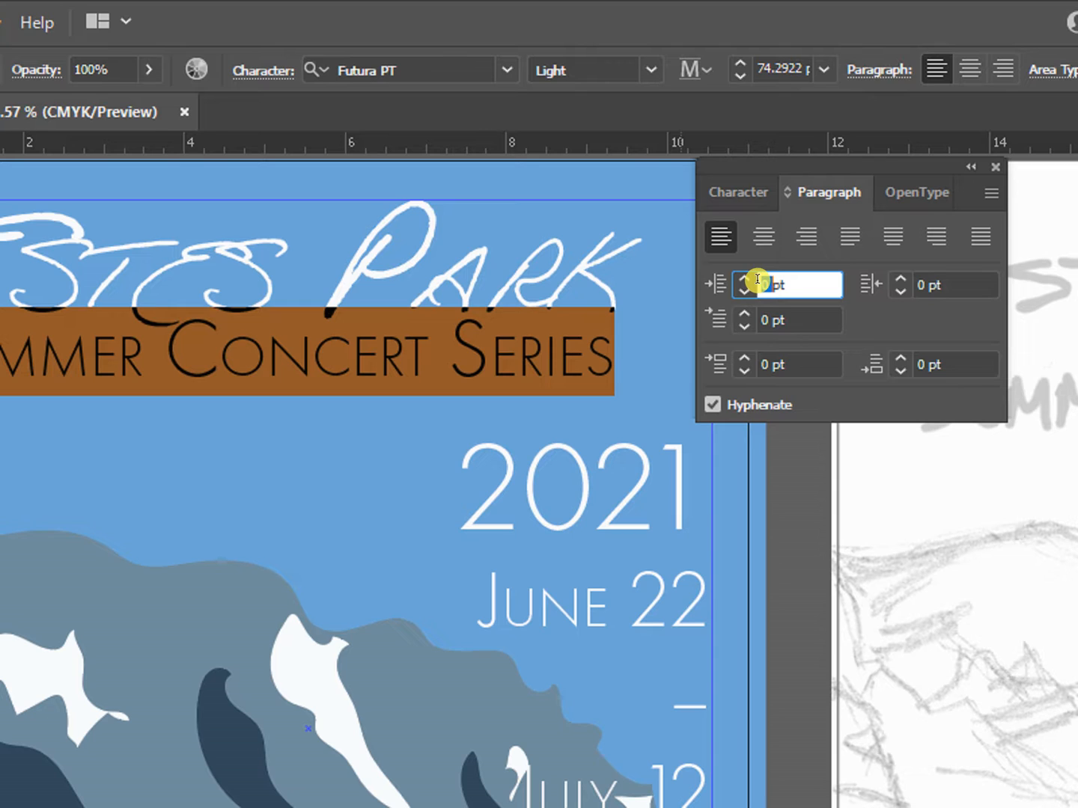
text(30)
key(Tab)
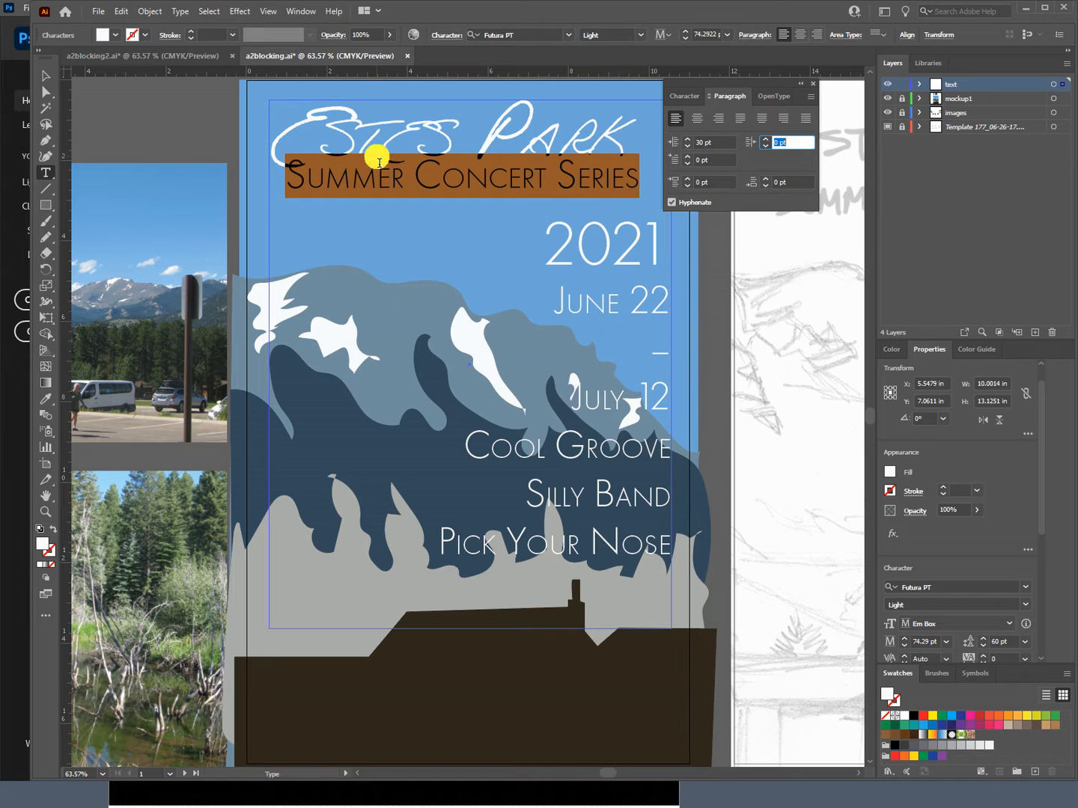
double_click(692, 142)
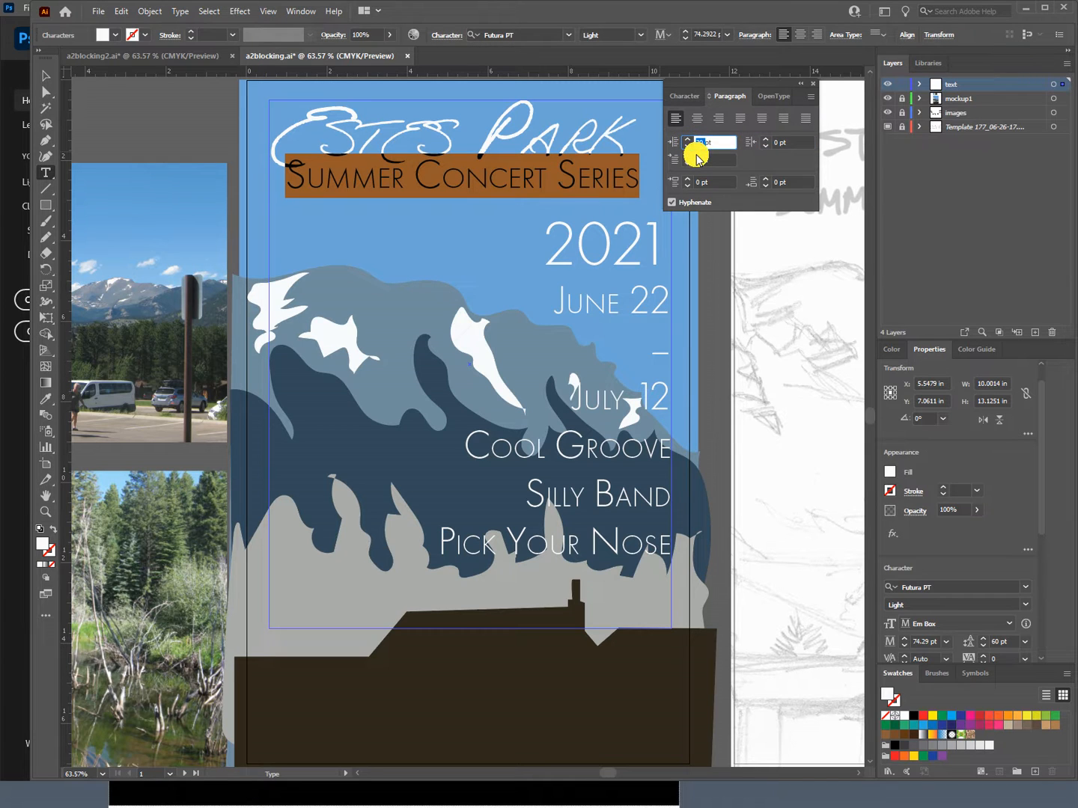
text(50)
key(Tab)
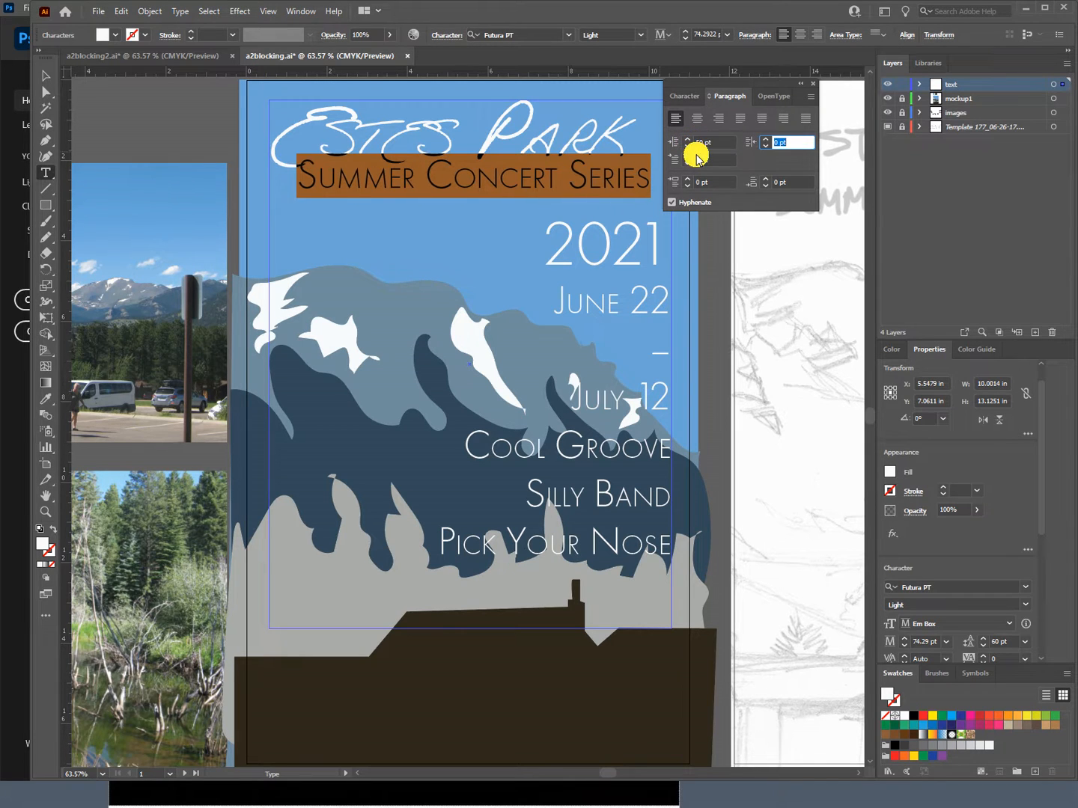
double_click(699, 141)
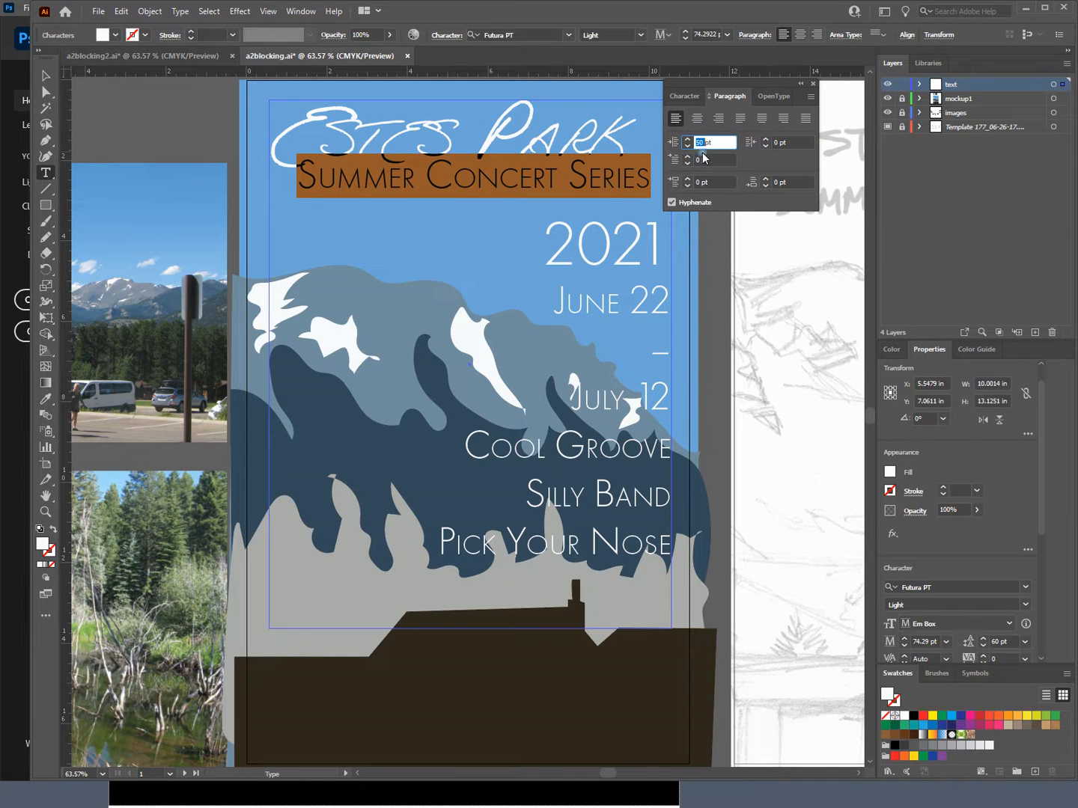
text(7)
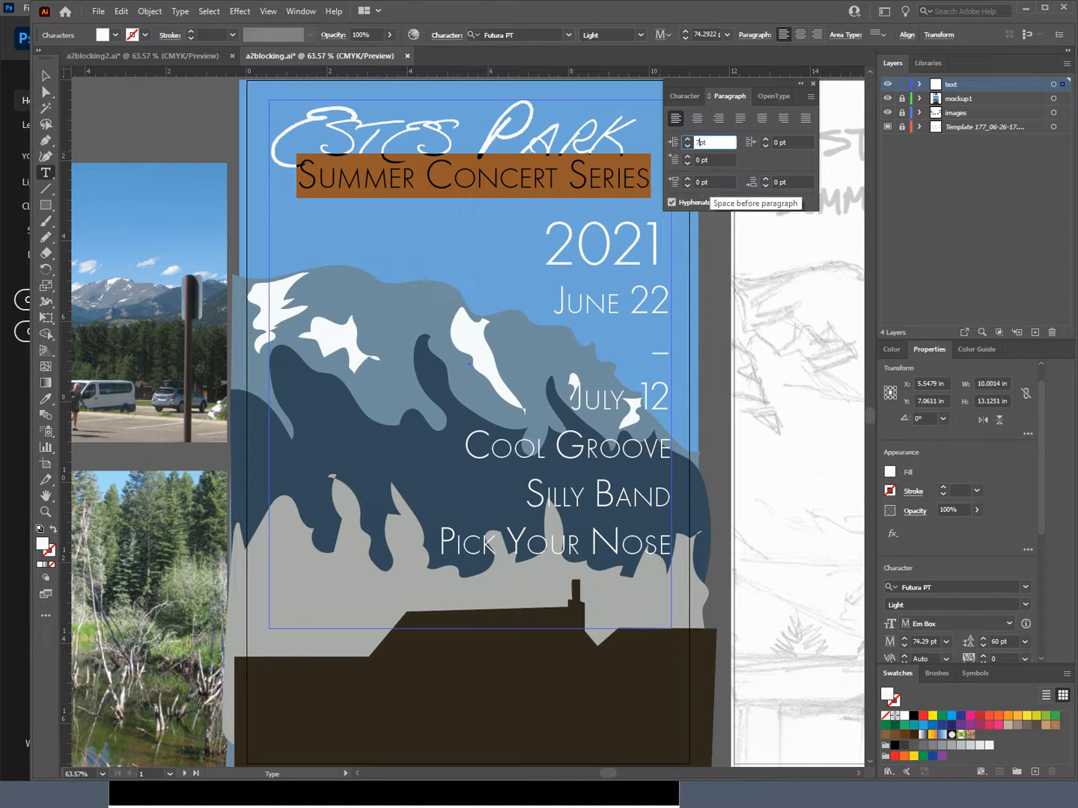
key(Tab)
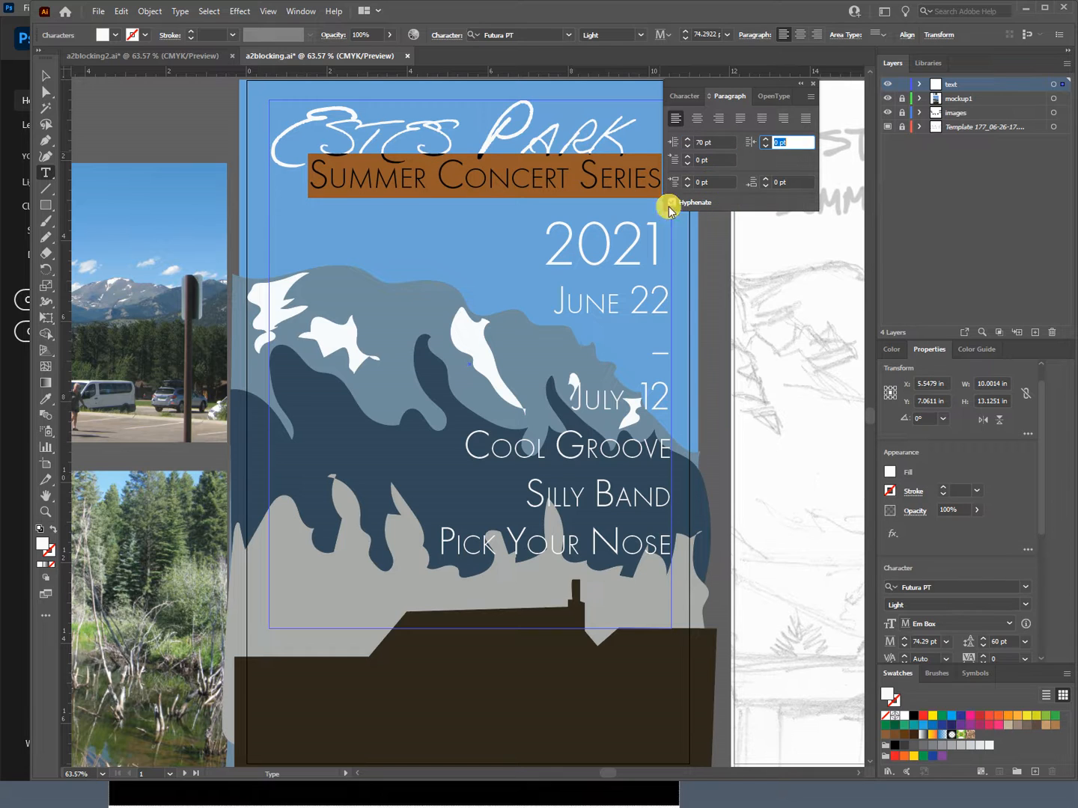
Step: Deselect the "Summer Concert Series" line and move the Paragraph panel clear of the poster's text
click(437, 223)
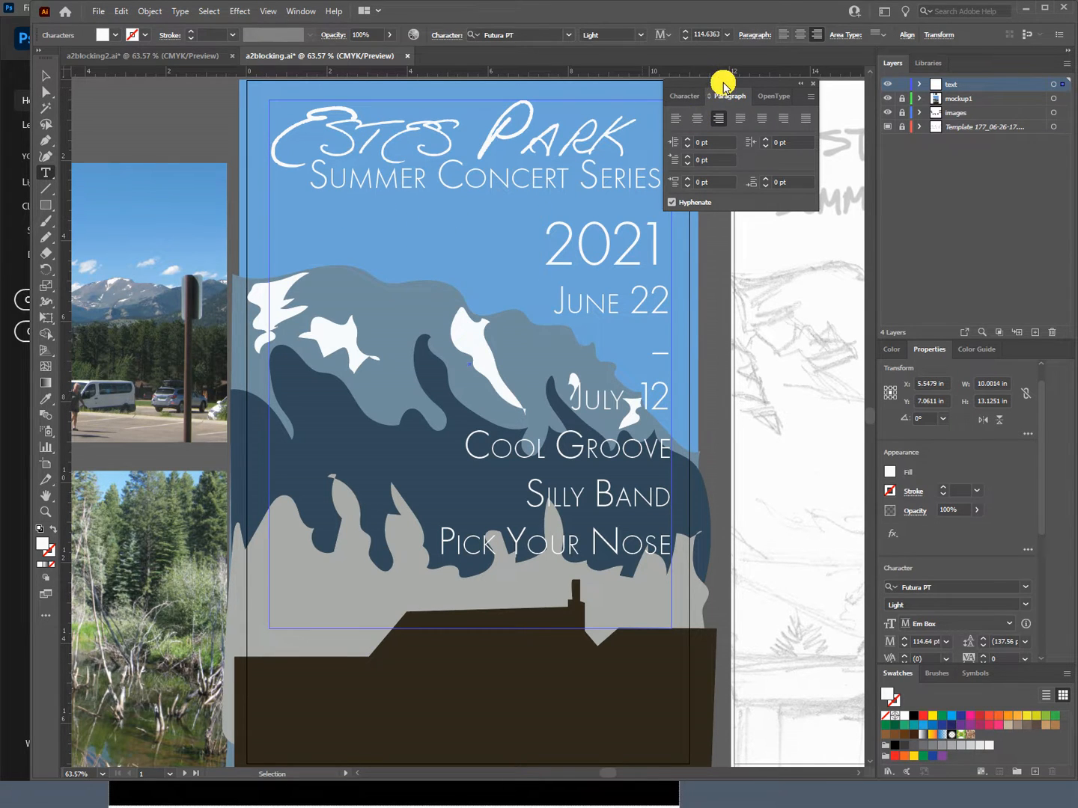
drag(723, 83, 718, 159)
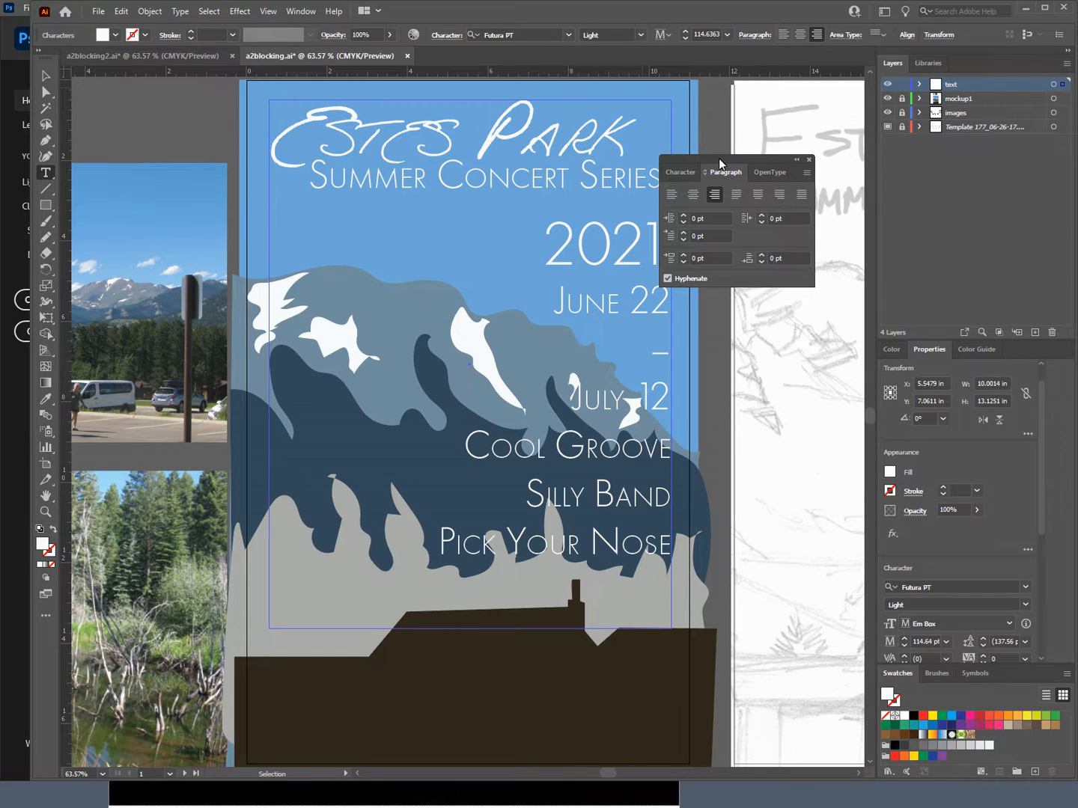
drag(719, 159, 717, 181)
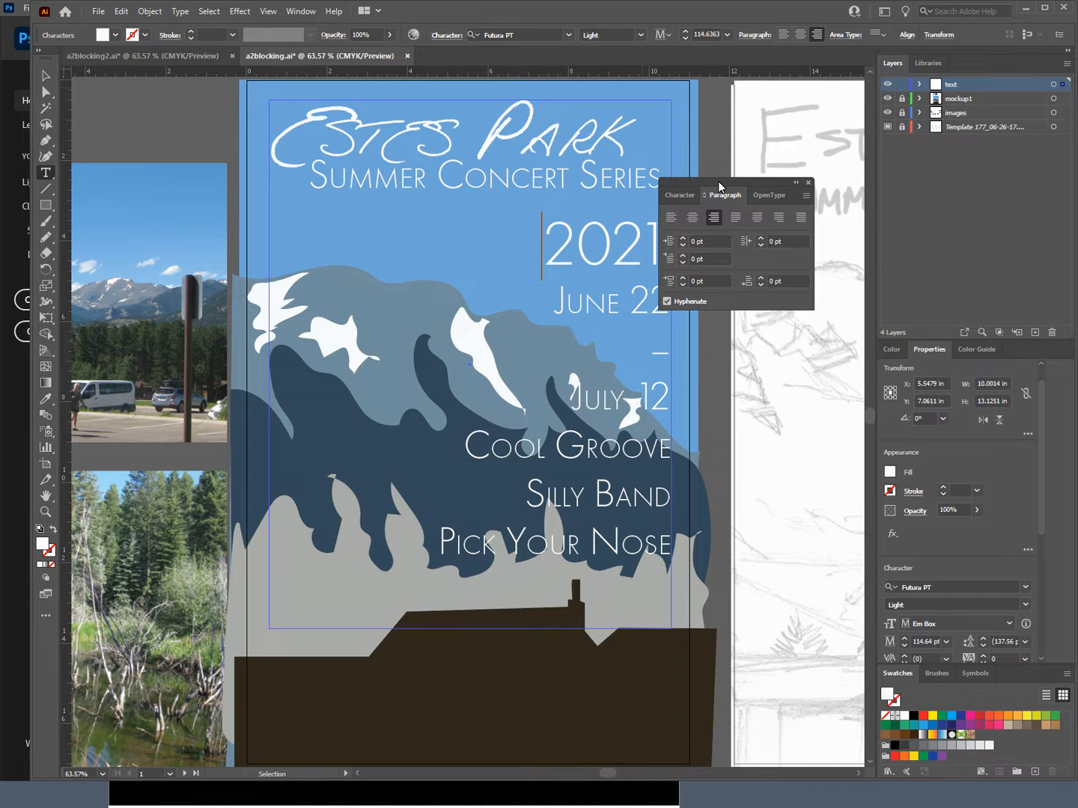
drag(717, 181, 756, 178)
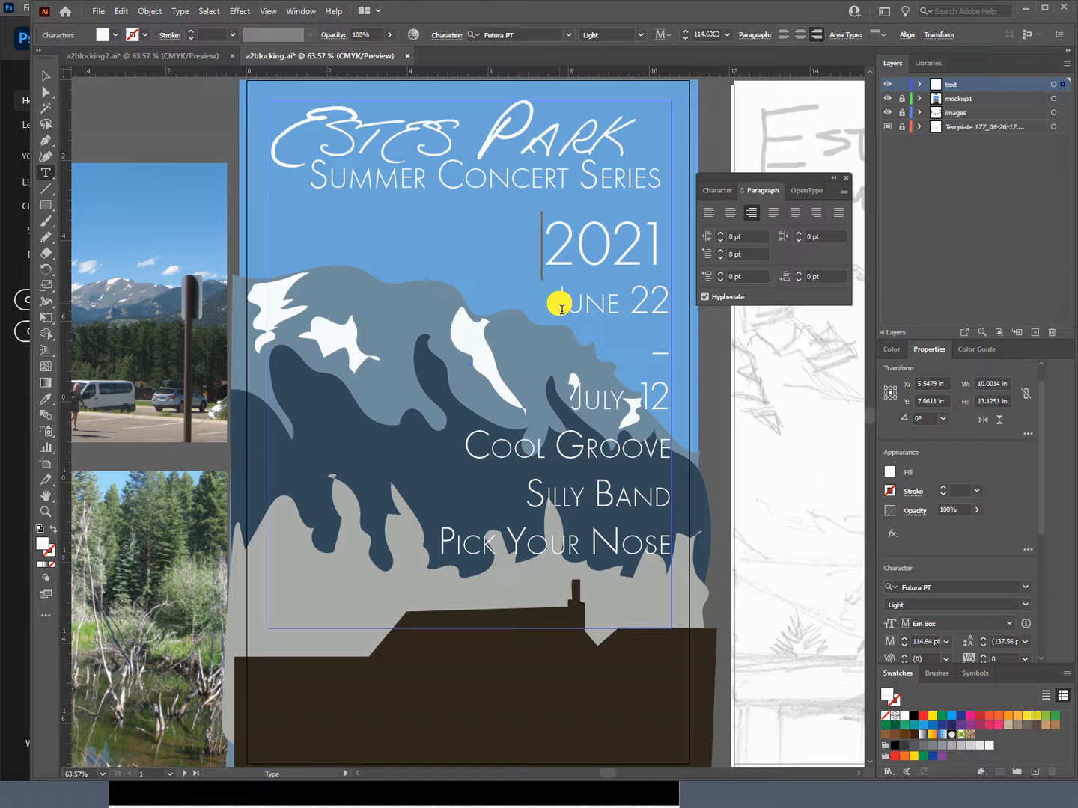
Step: Set the right indent of the lines from "June 22" through "Pick Your Nose" to 20 pt
drag(560, 309, 715, 551)
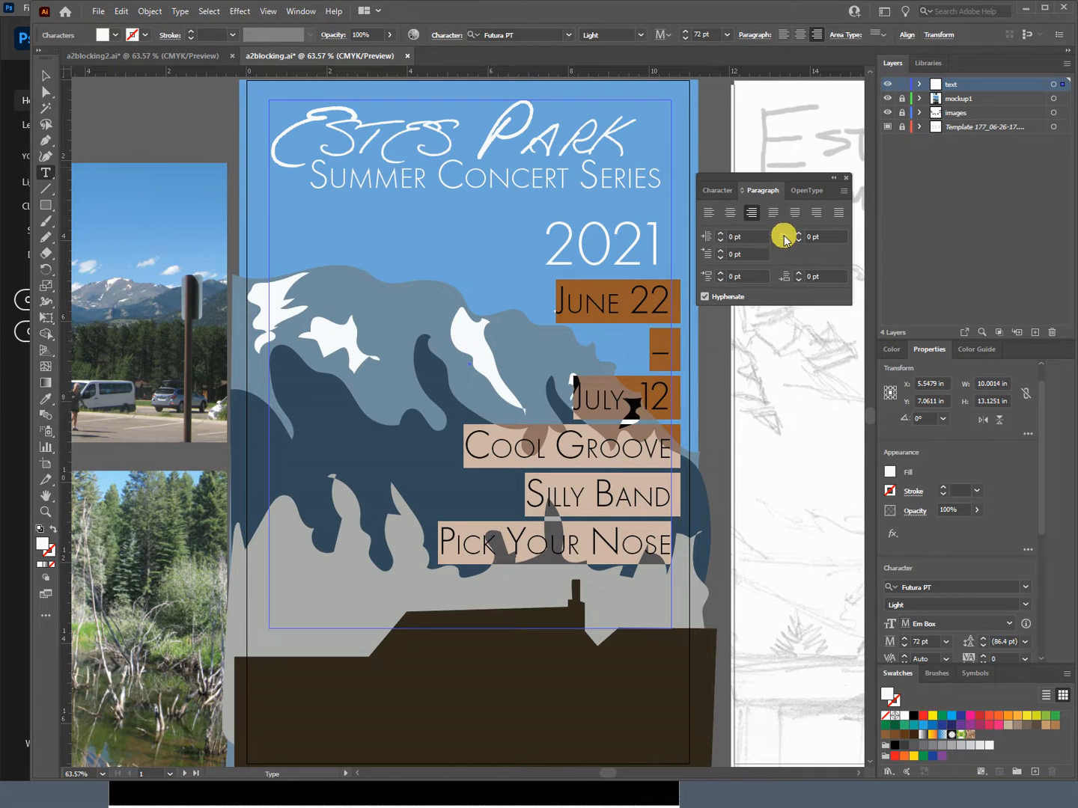
click(810, 238)
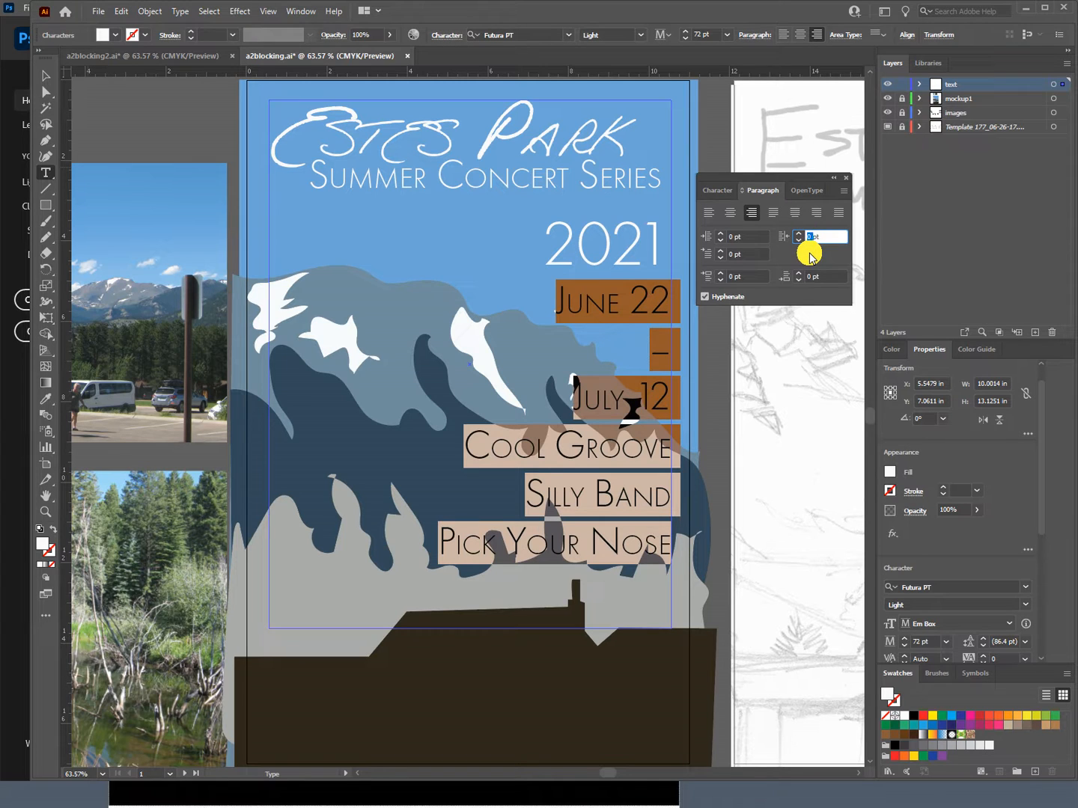
text(20)
key(Tab)
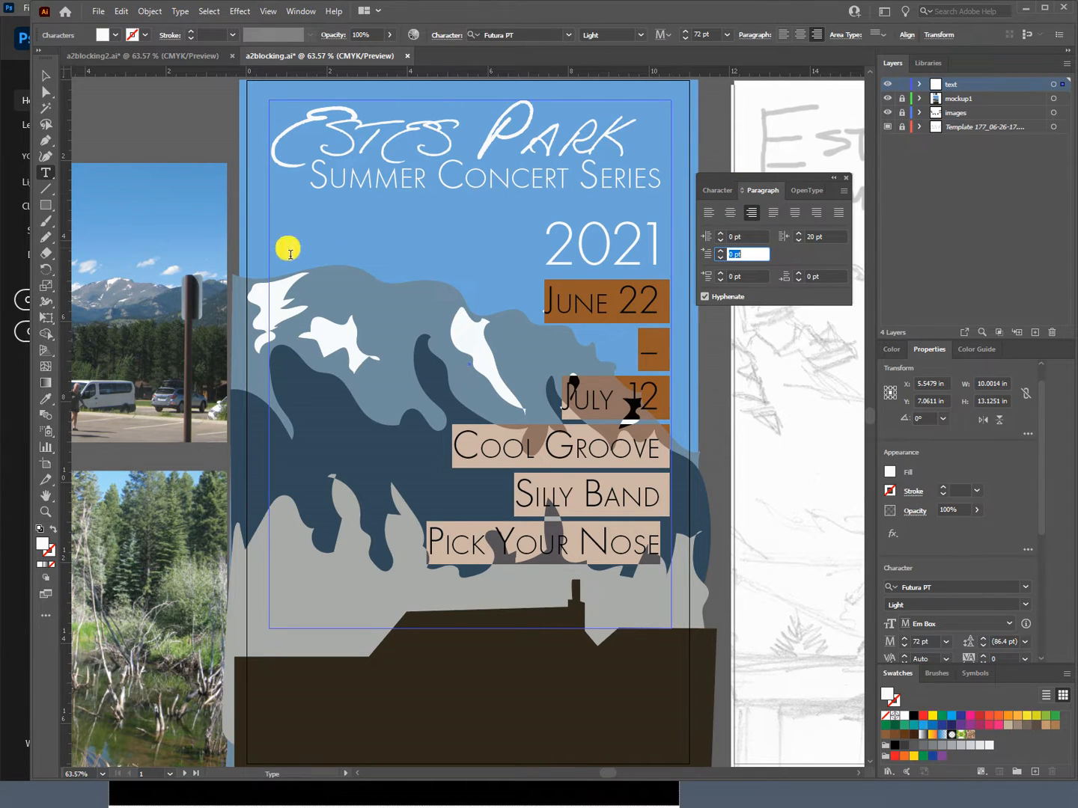
Step: Leave text editing, check the text spacing in the a2blocking2.ai poster and return to a2blocking.ai
click(44, 74)
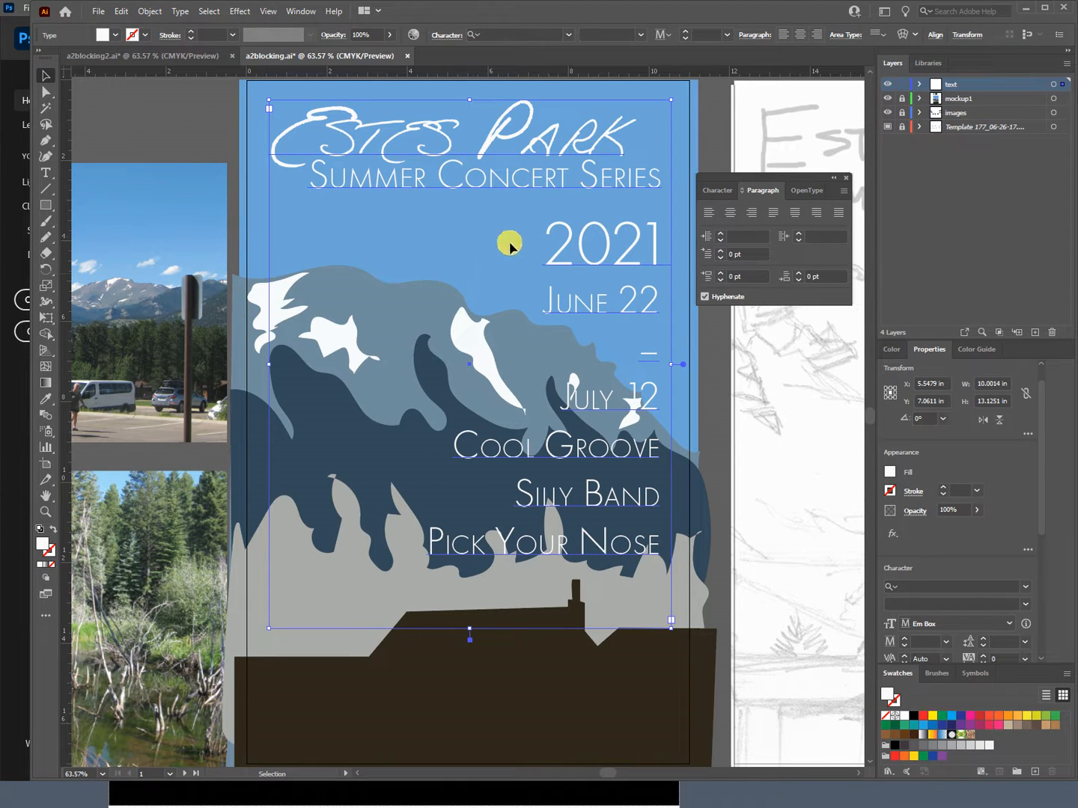
click(176, 60)
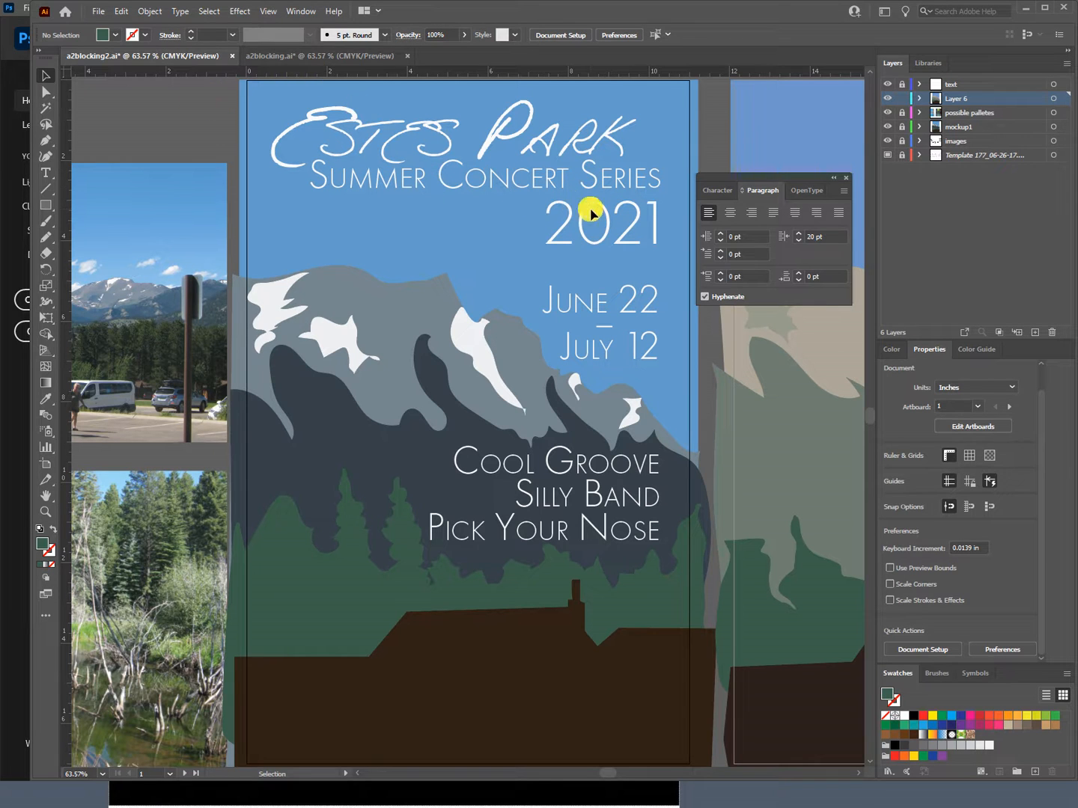
click(357, 55)
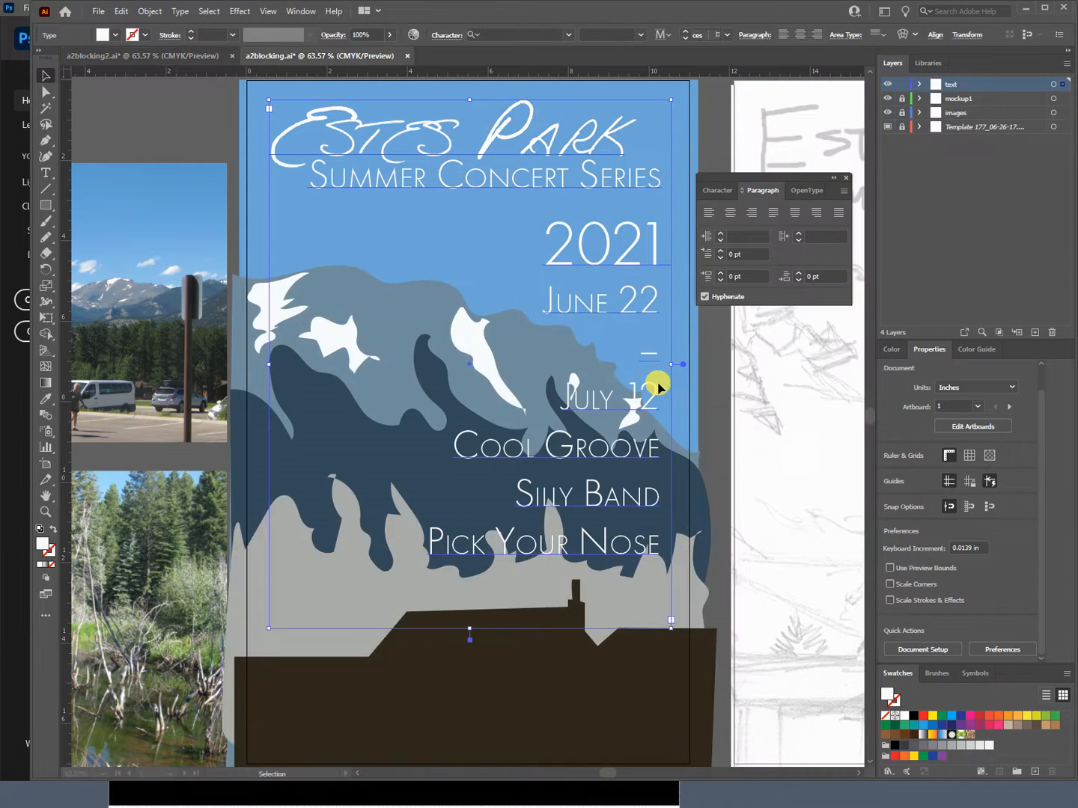
Step: Set the leading of the "2021" line to 90 pt
double_click(569, 255)
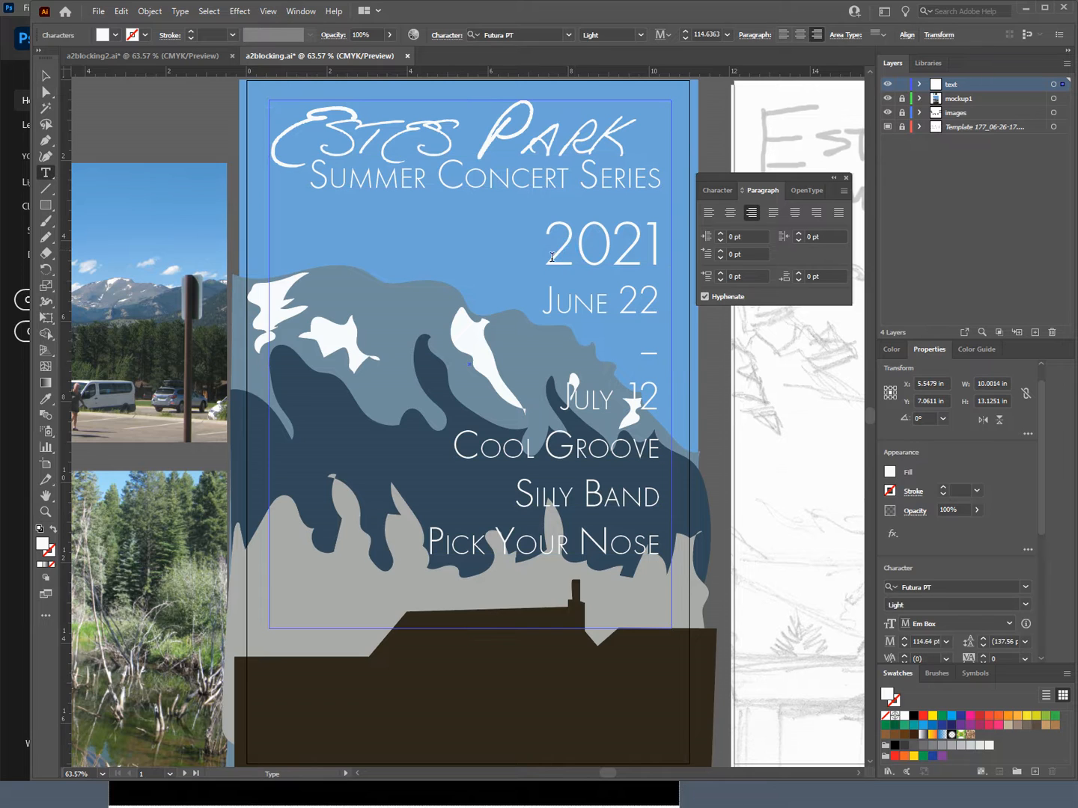
drag(544, 245, 674, 250)
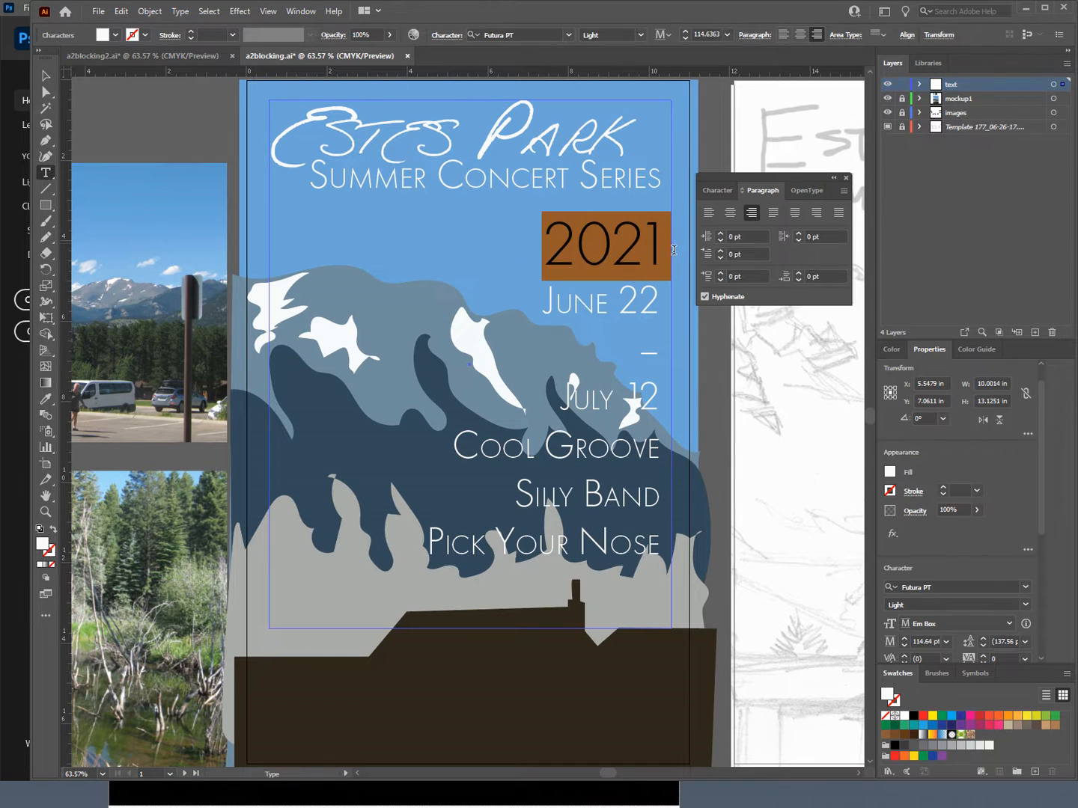
click(710, 193)
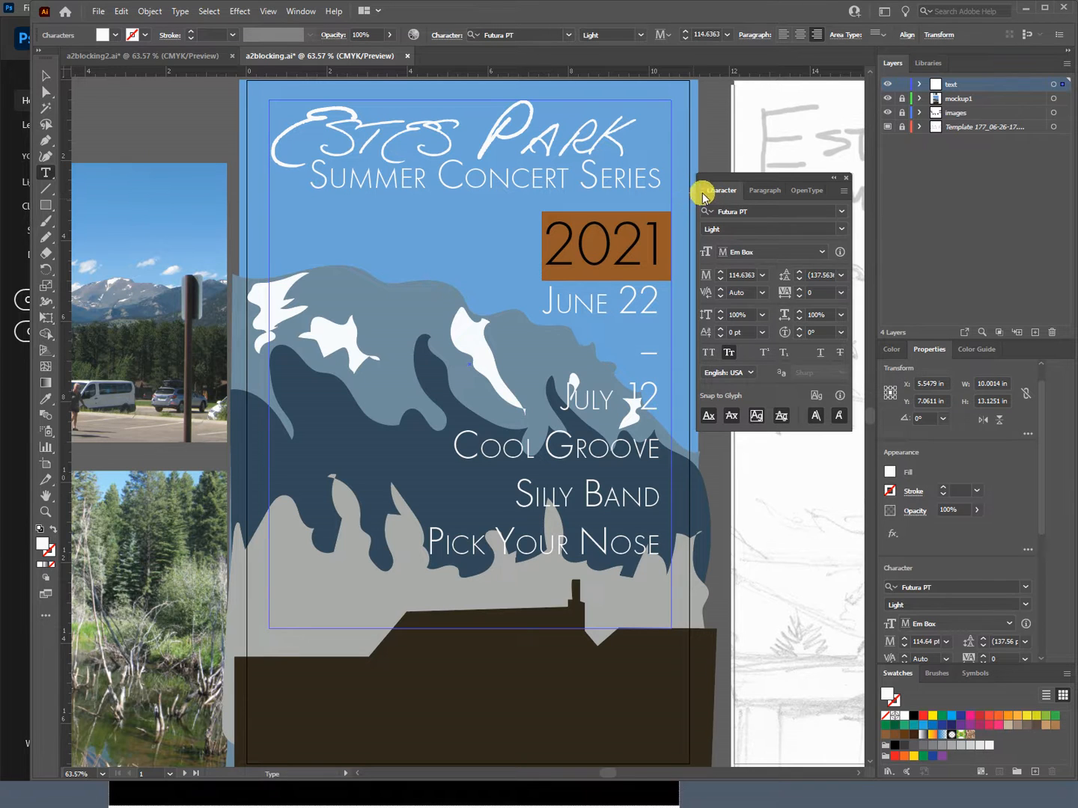
click(815, 277)
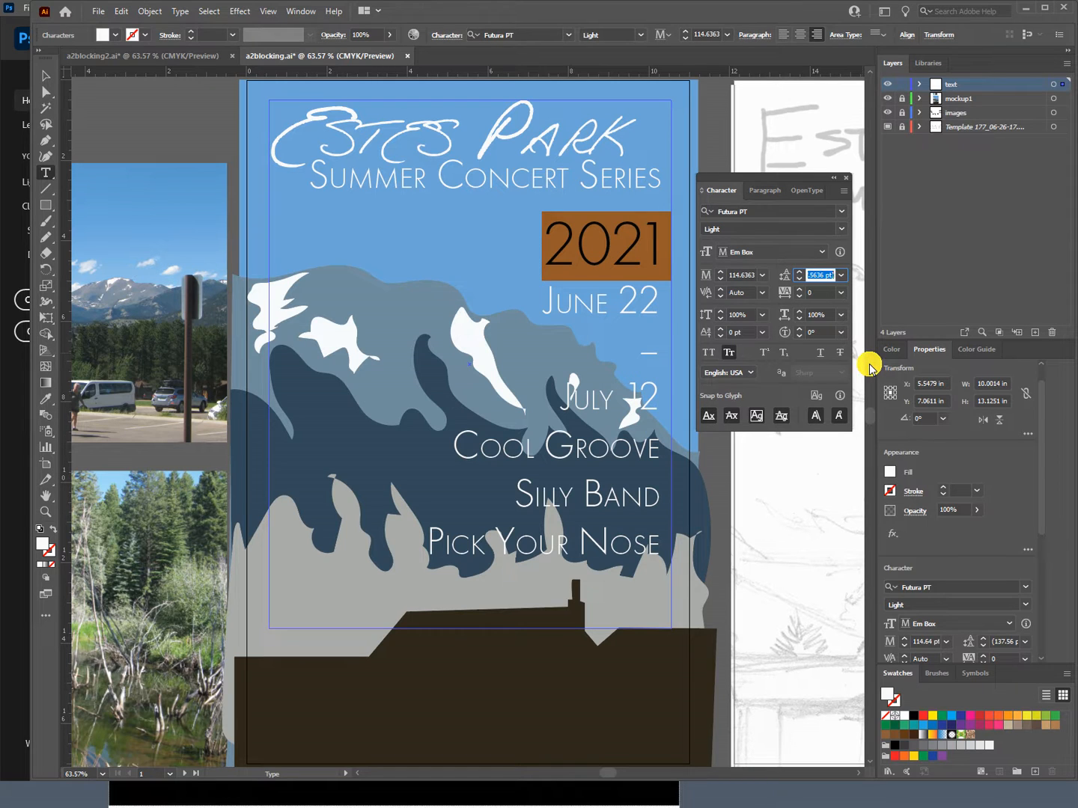
text(5)
text(0)
key(Tab)
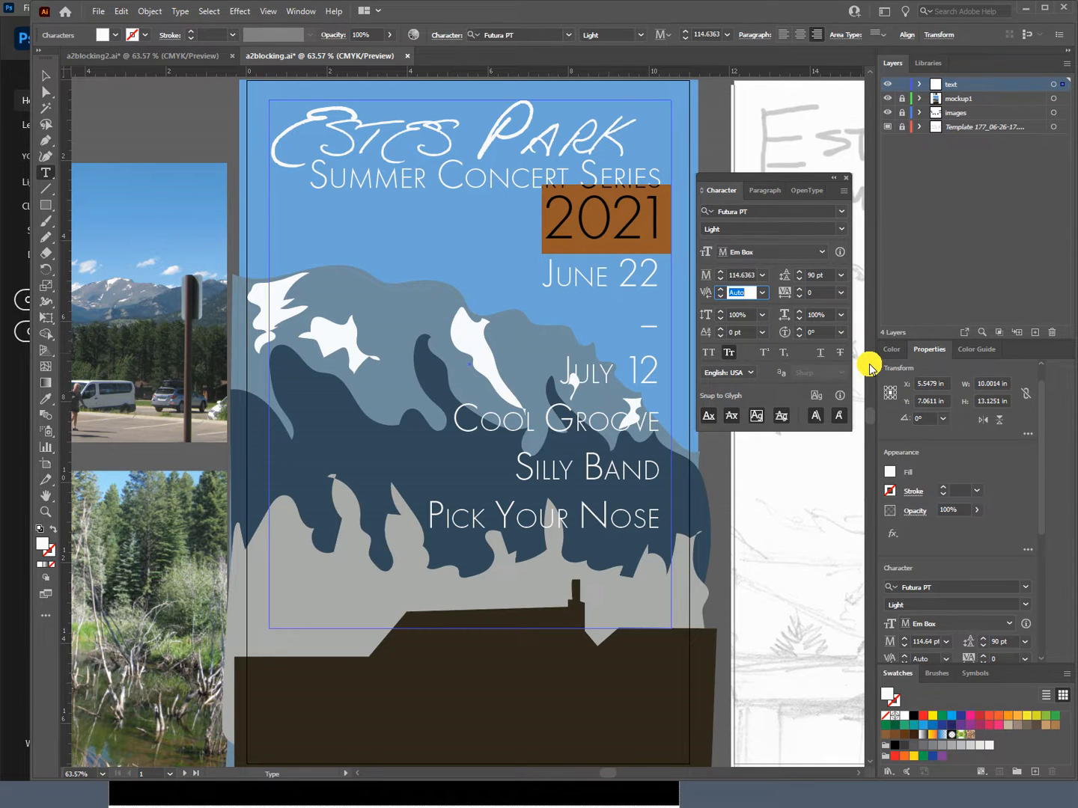
Step: Place the text cursor before "June 22" and try an empty line above it, removing that line again
click(620, 290)
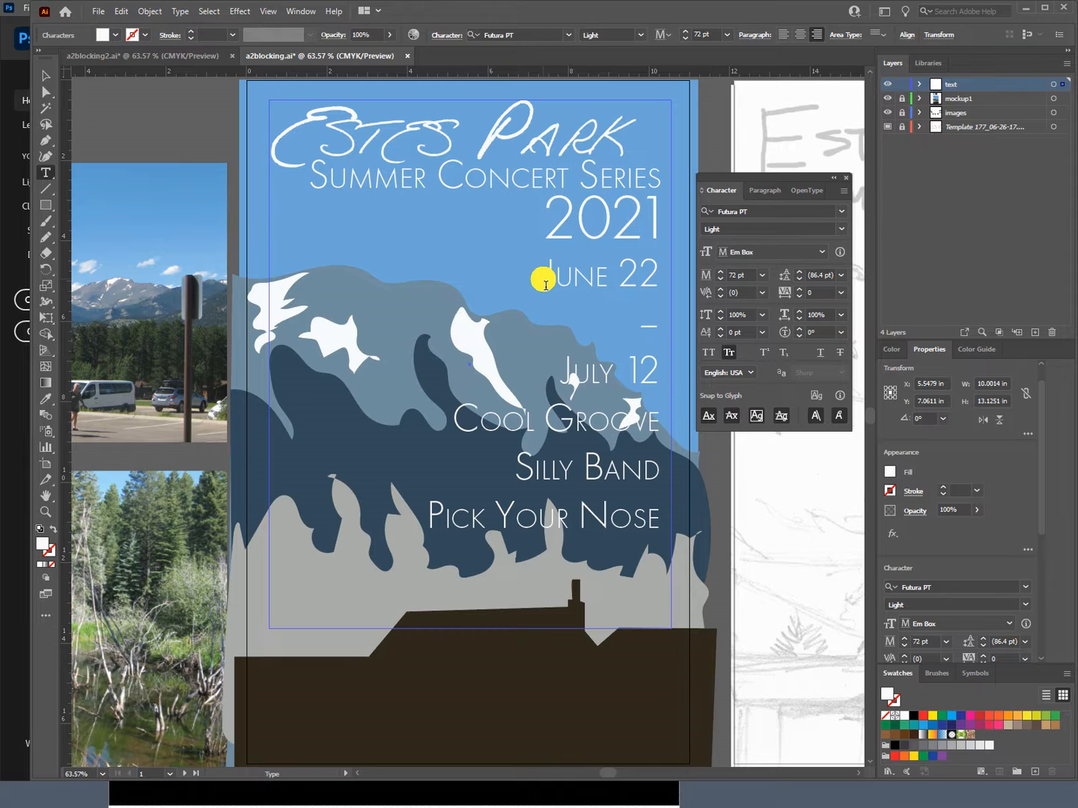
key(Return)
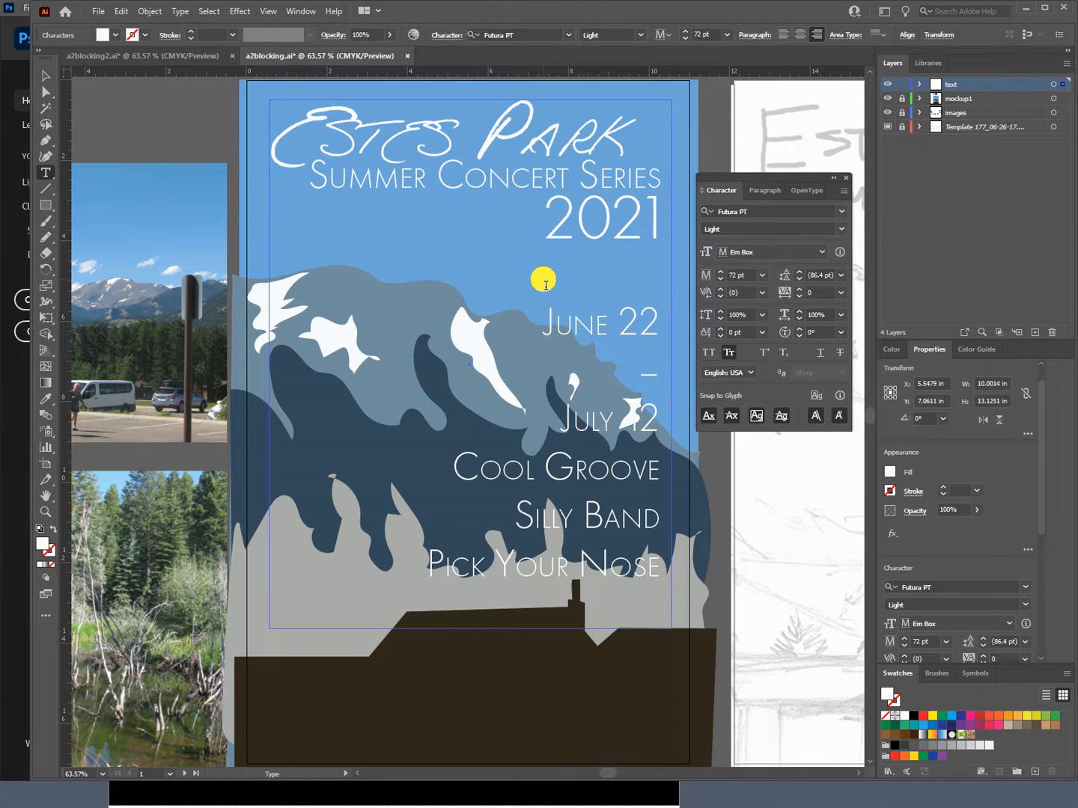
key(BackSpace)
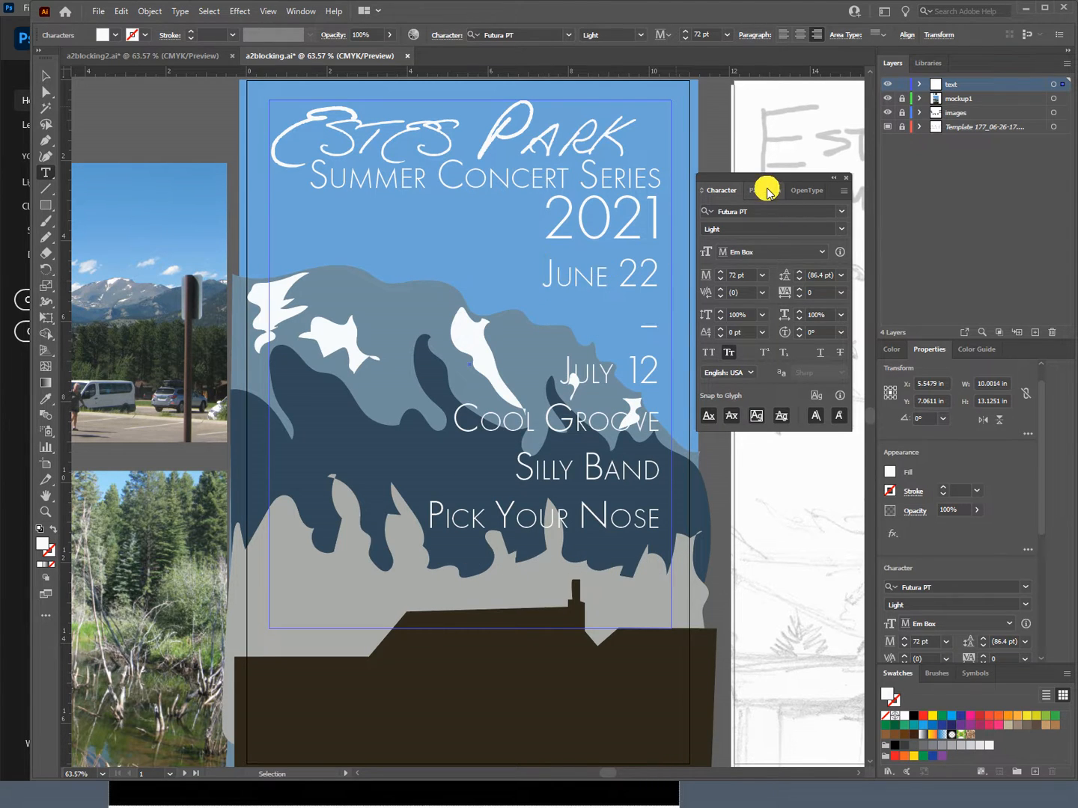
Step: Set the space before the "June 22" paragraph to 25 pt, trying 100 pt and 50 pt first
click(766, 192)
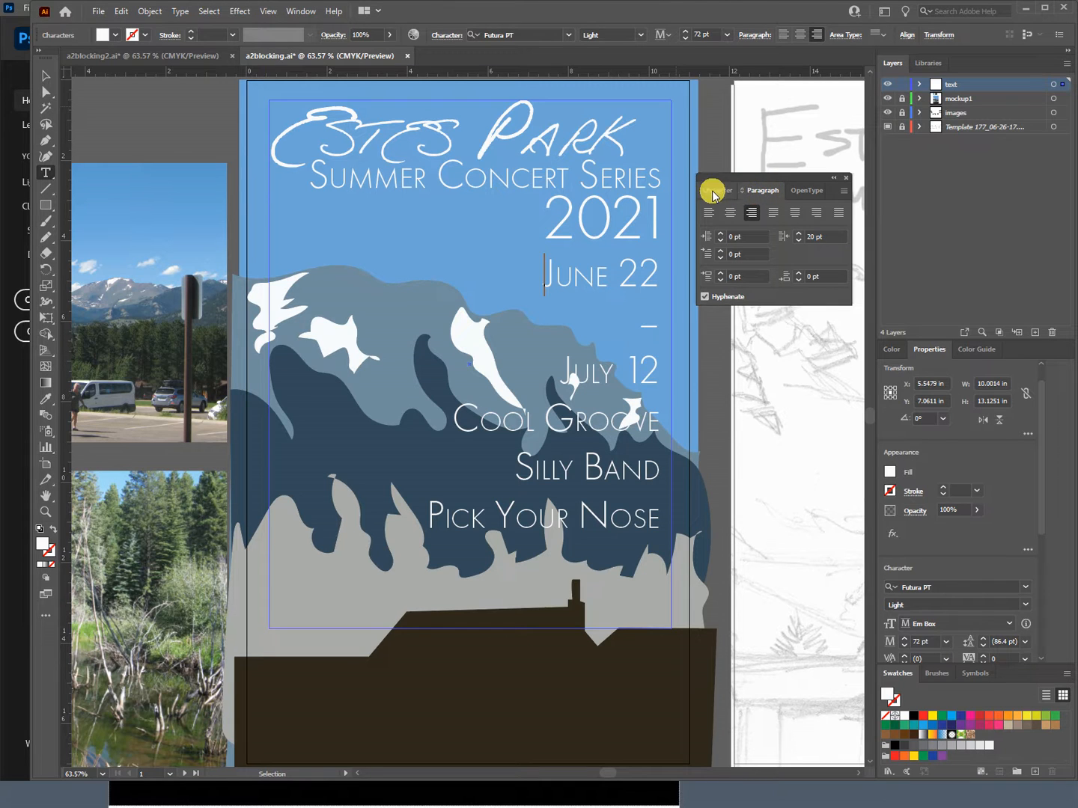
click(738, 277)
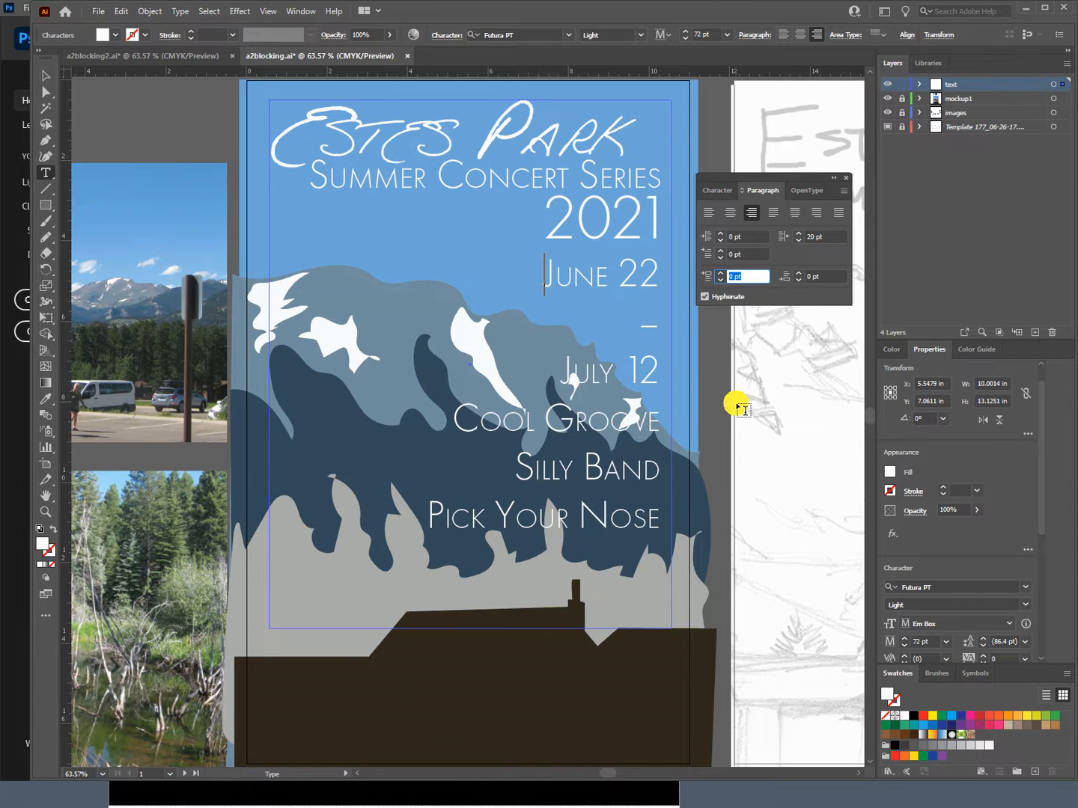
text(100)
key(Return)
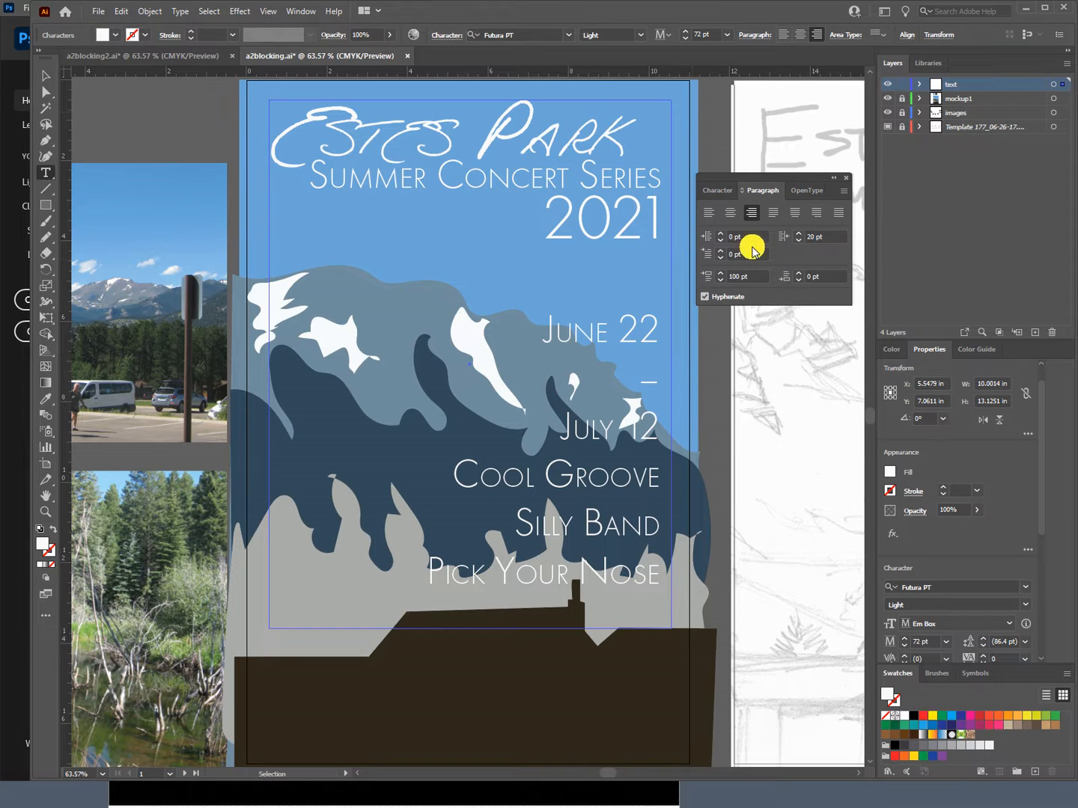
click(736, 279)
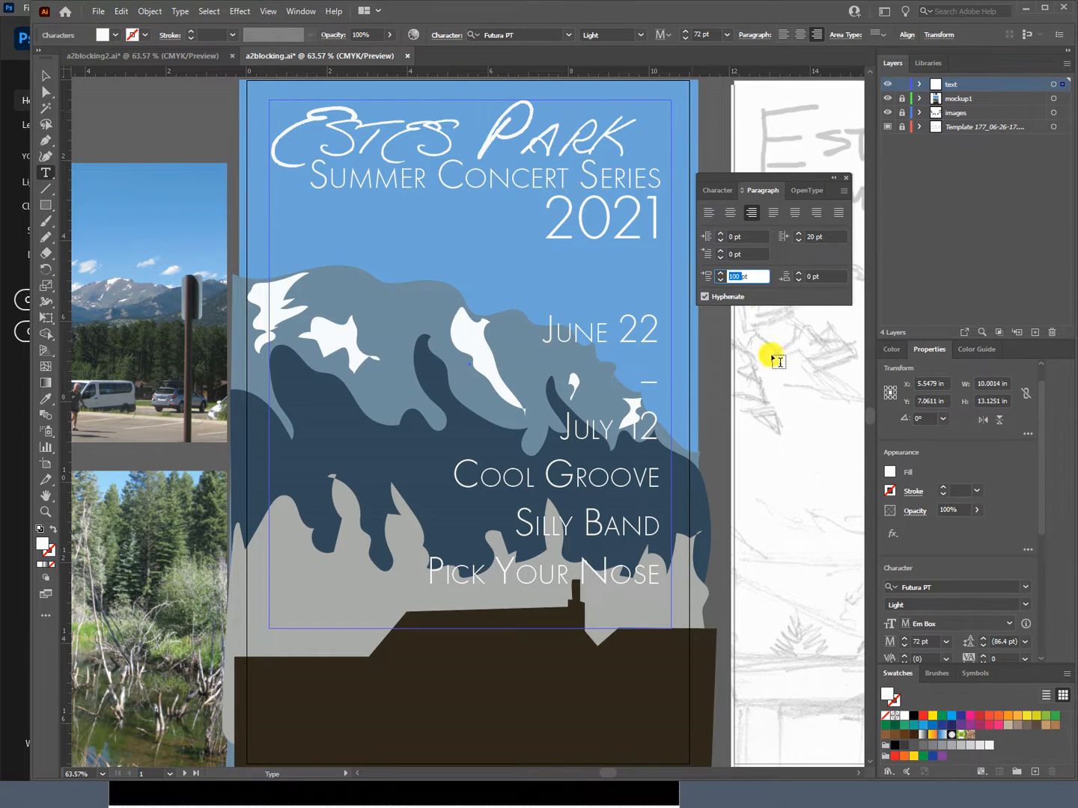
text(50 pt)
key(Return)
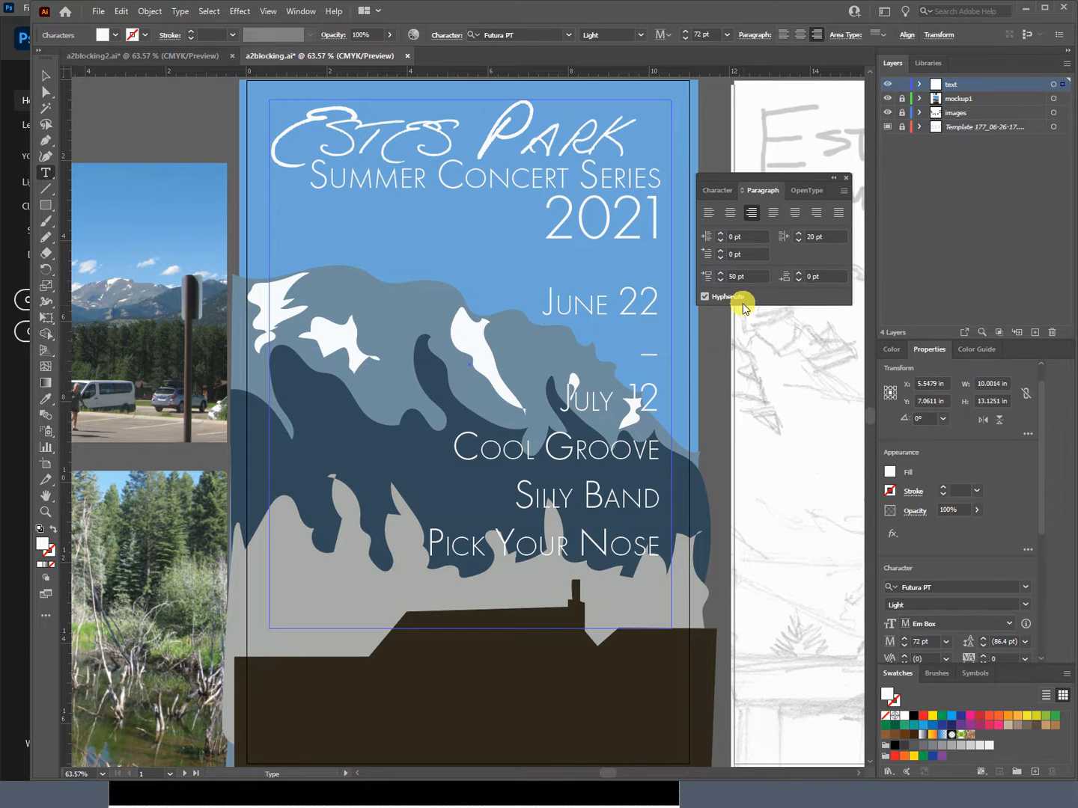
double_click(731, 281)
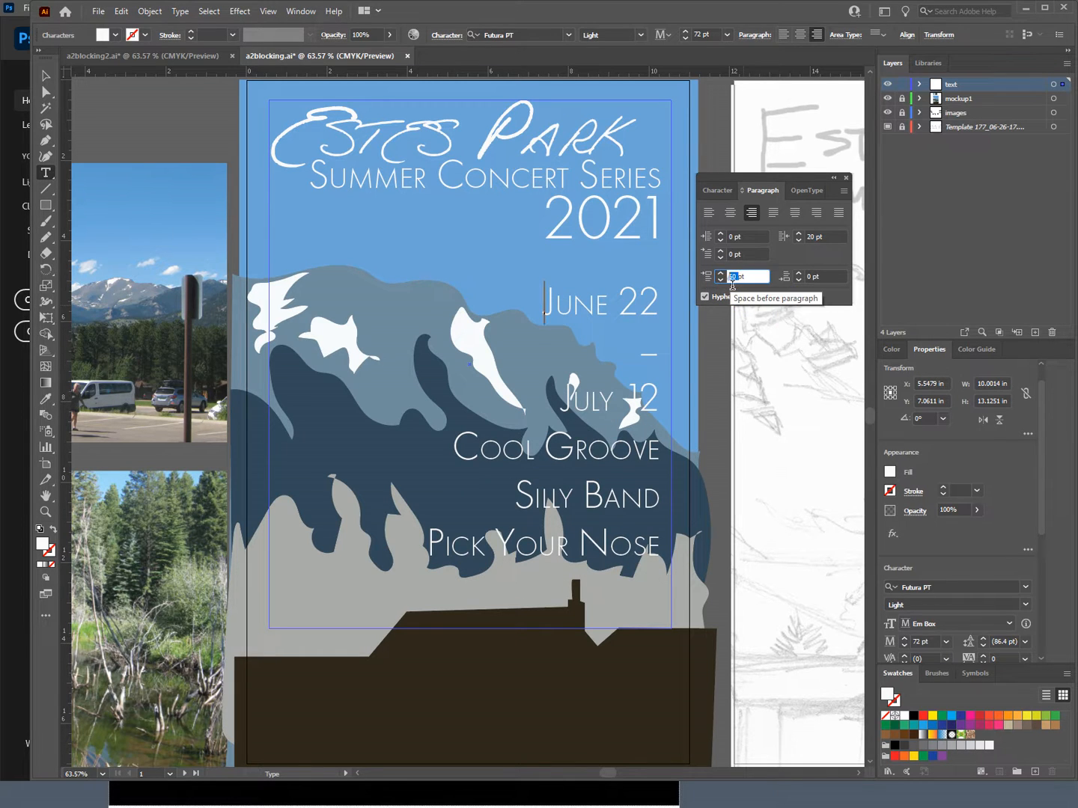
text(25)
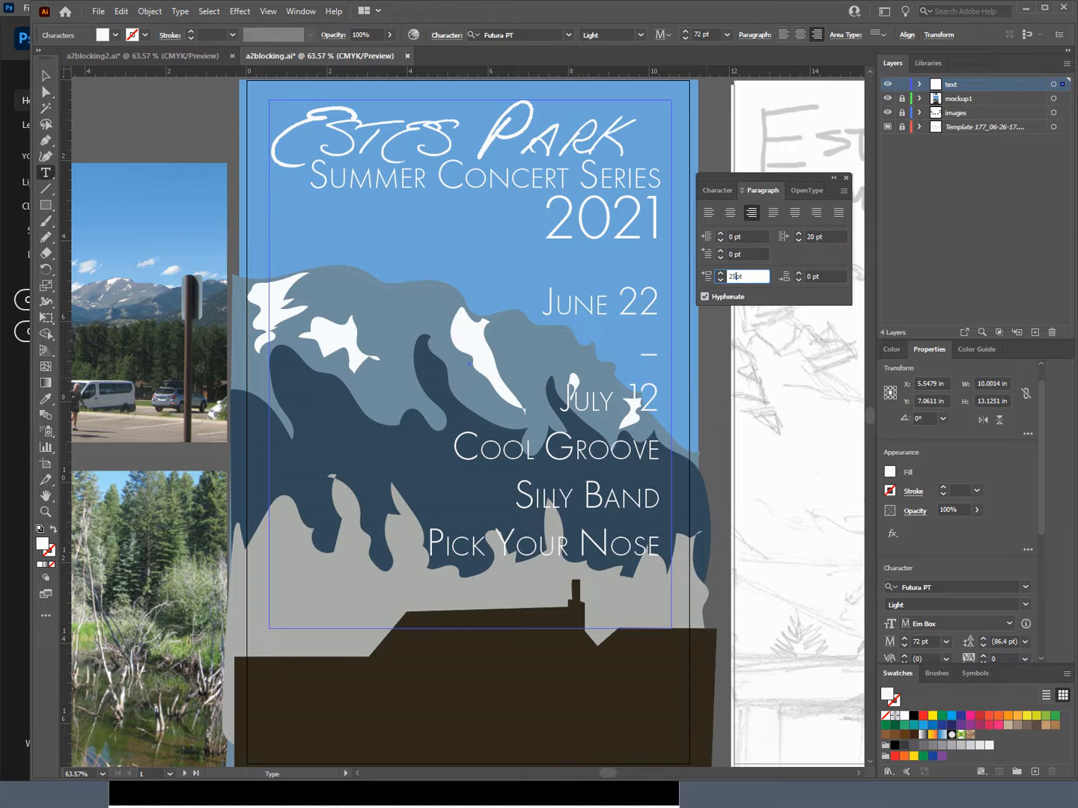
key(Return)
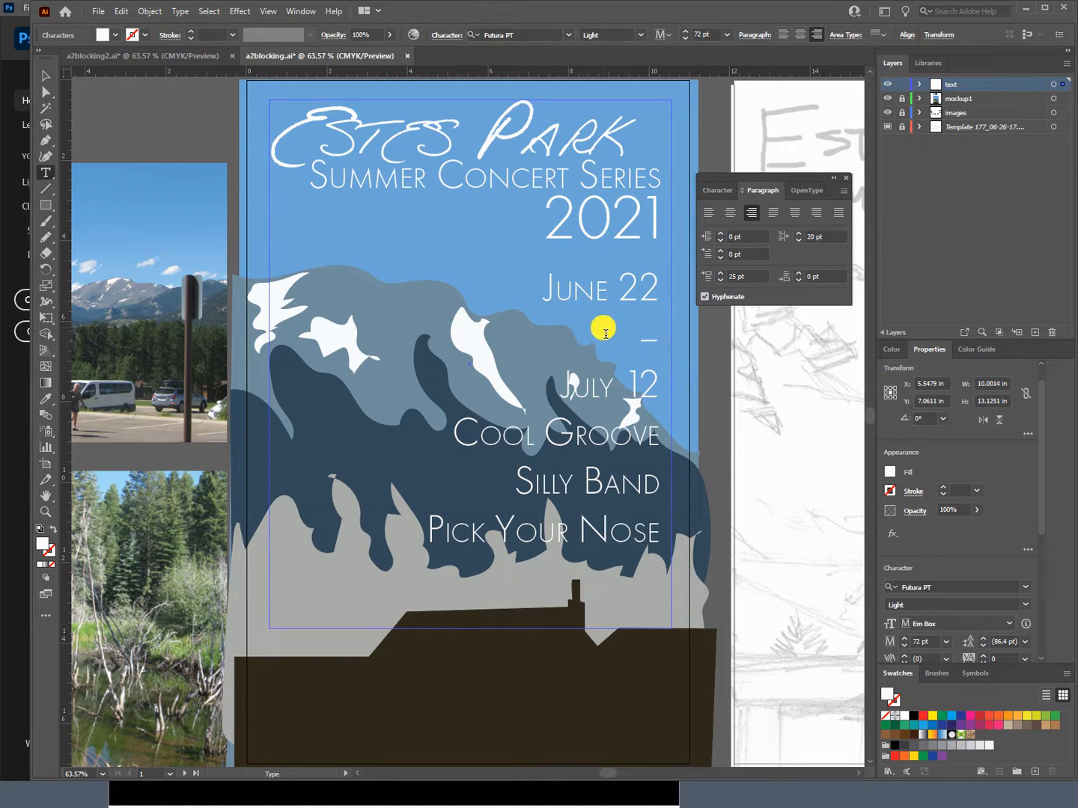
Step: Set the leading of the dash and "July 12" lines to 60 pt
click(642, 346)
drag(644, 349, 658, 373)
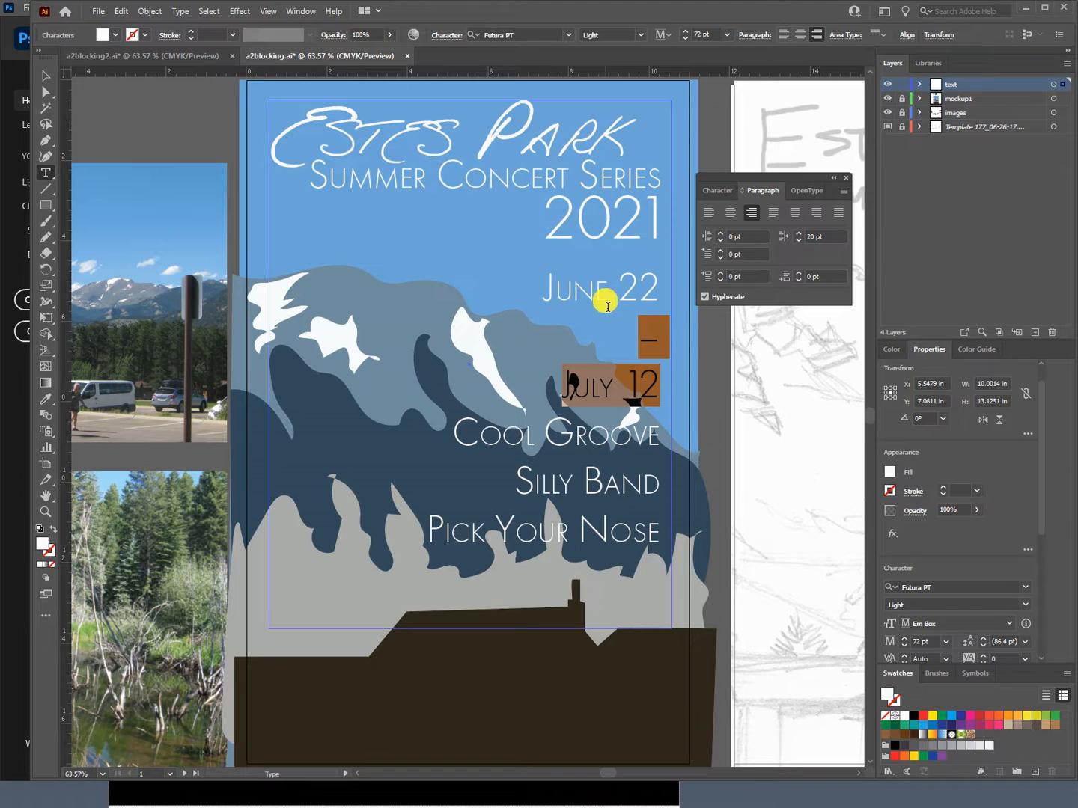
click(718, 192)
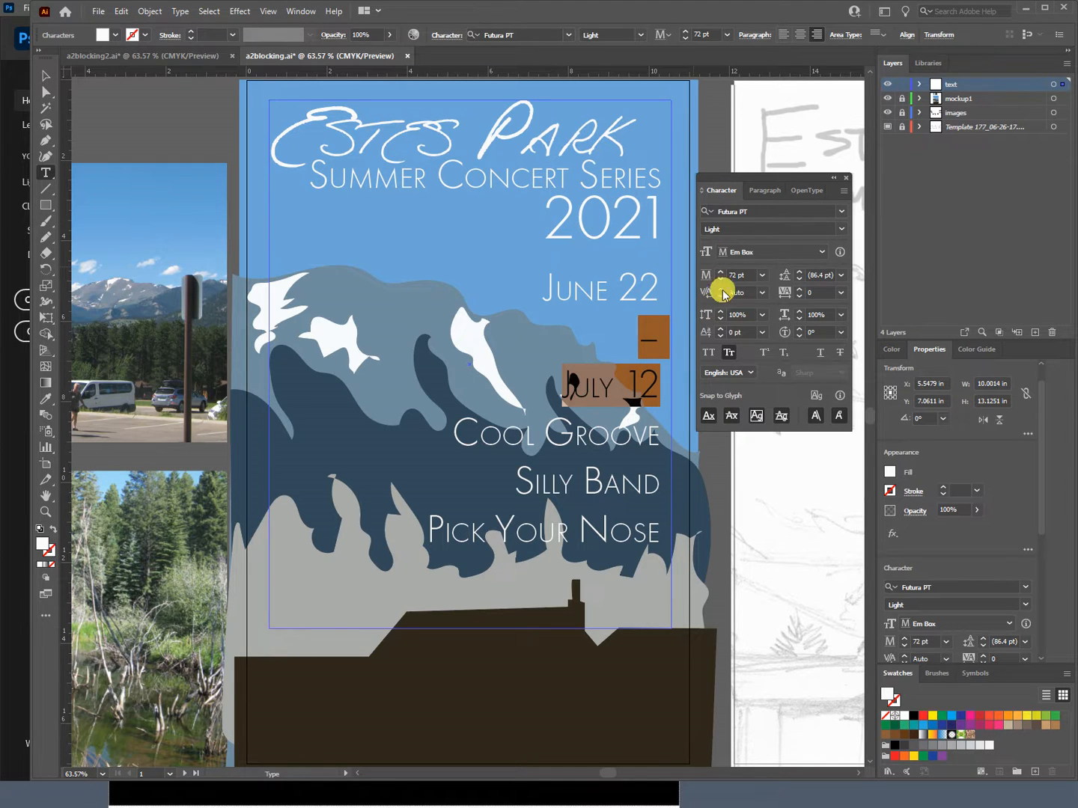
click(811, 275)
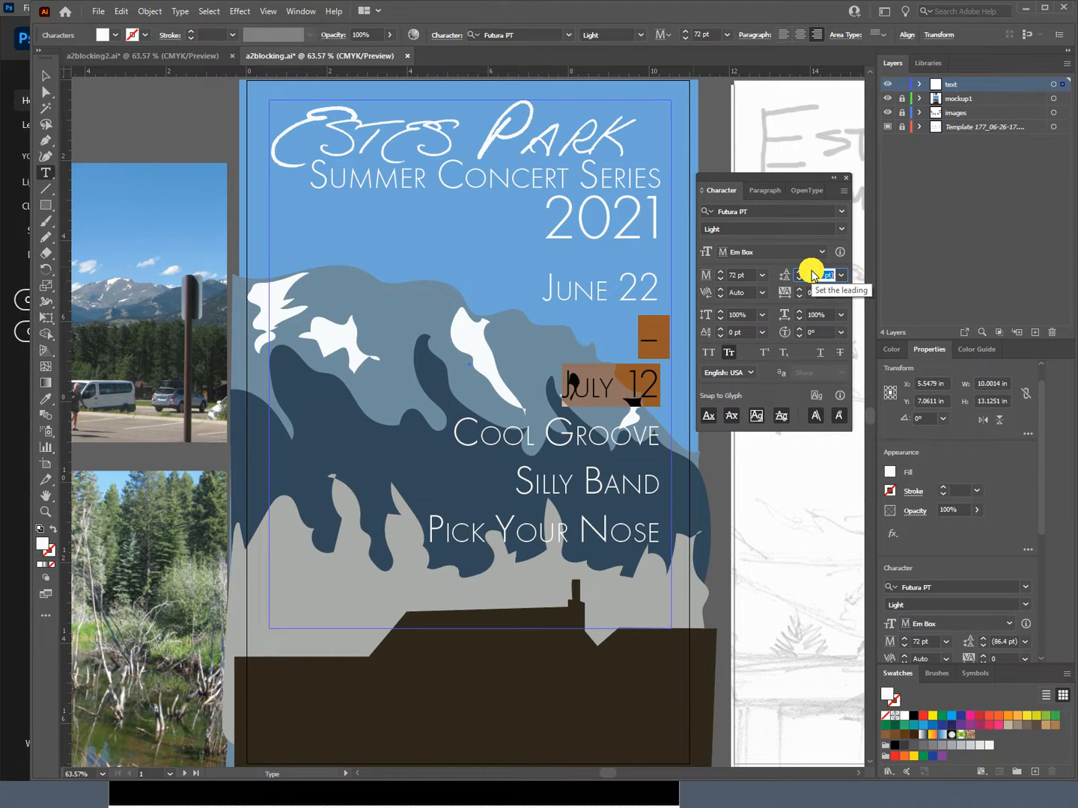
text(60)
key(Return)
Step: Tighten the leading of the dash and "July 12" lines to 40 pt and set their font height reference to Cap Height
click(811, 273)
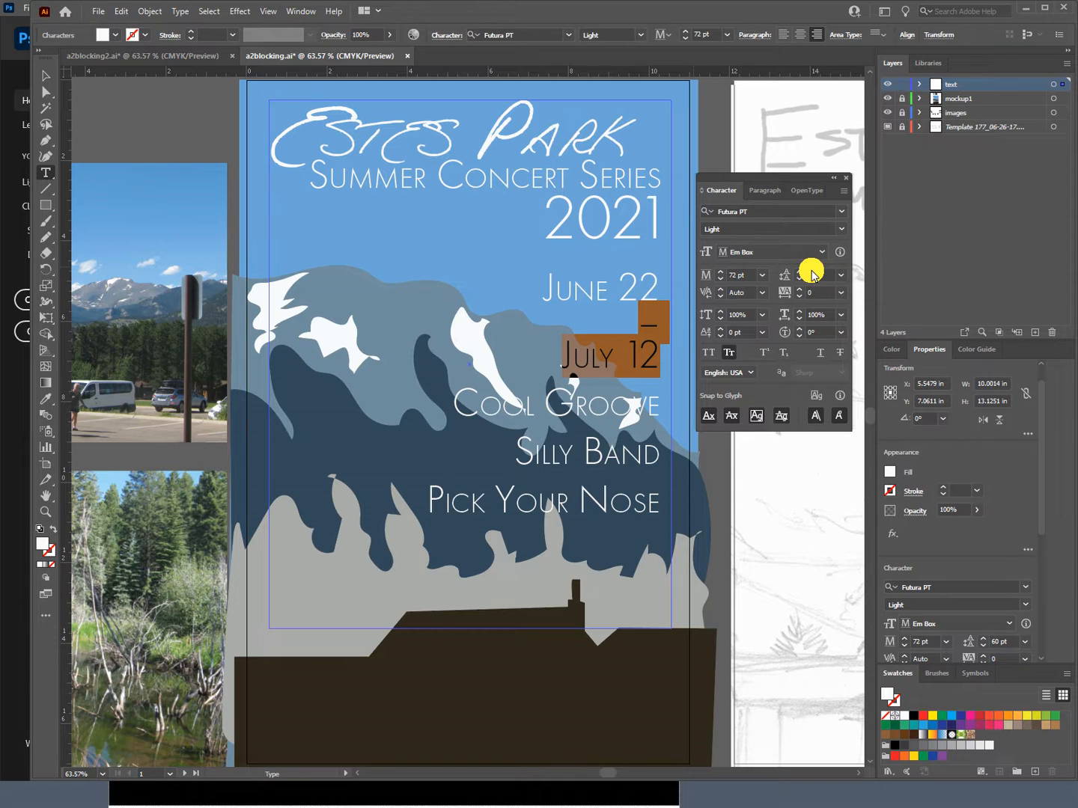
click(813, 280)
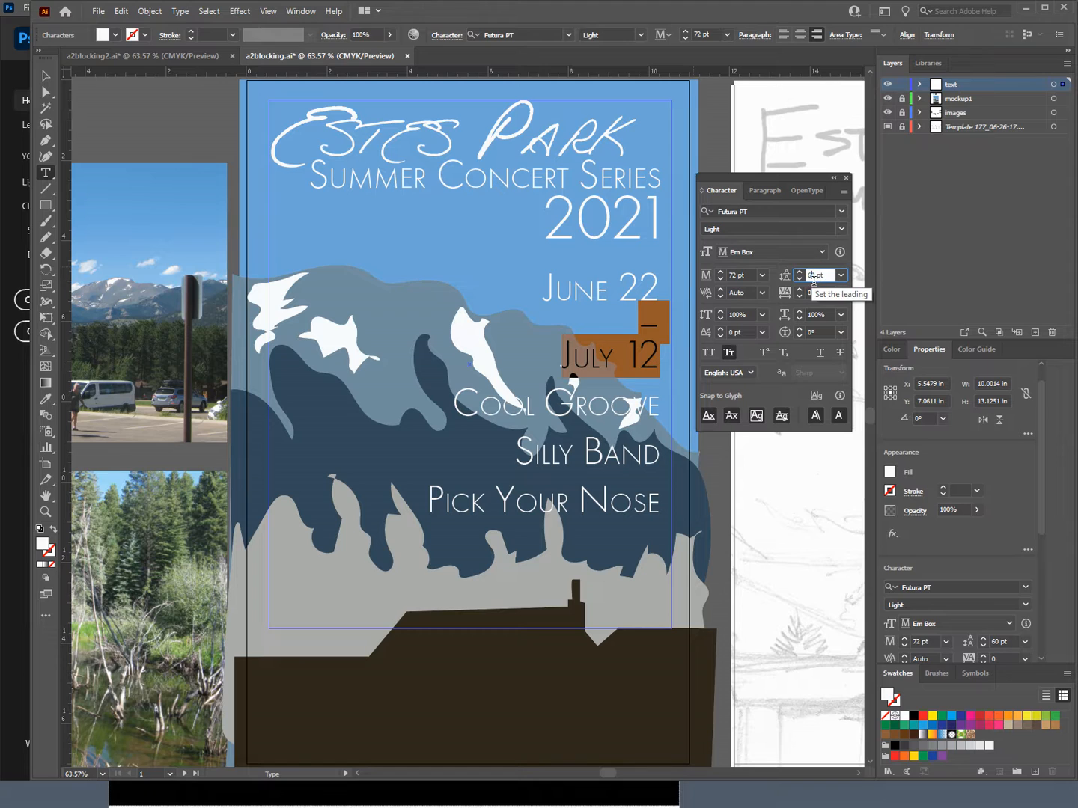
drag(813, 280, 798, 316)
text(4)
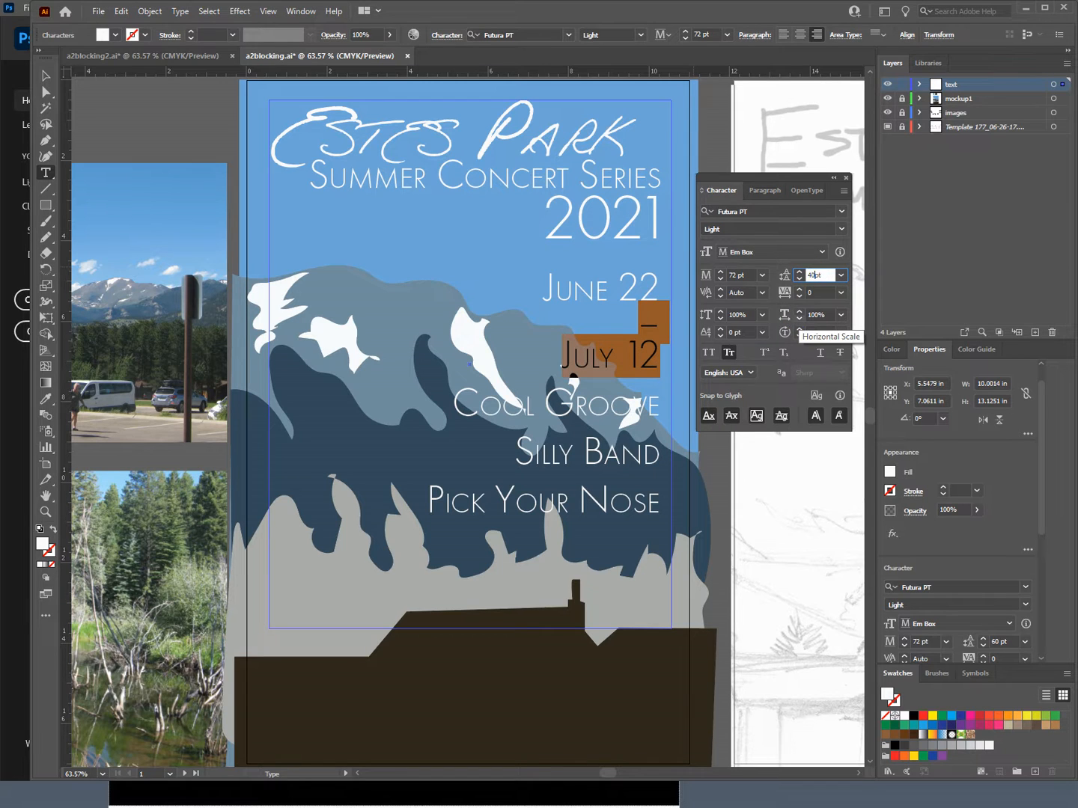
click(798, 317)
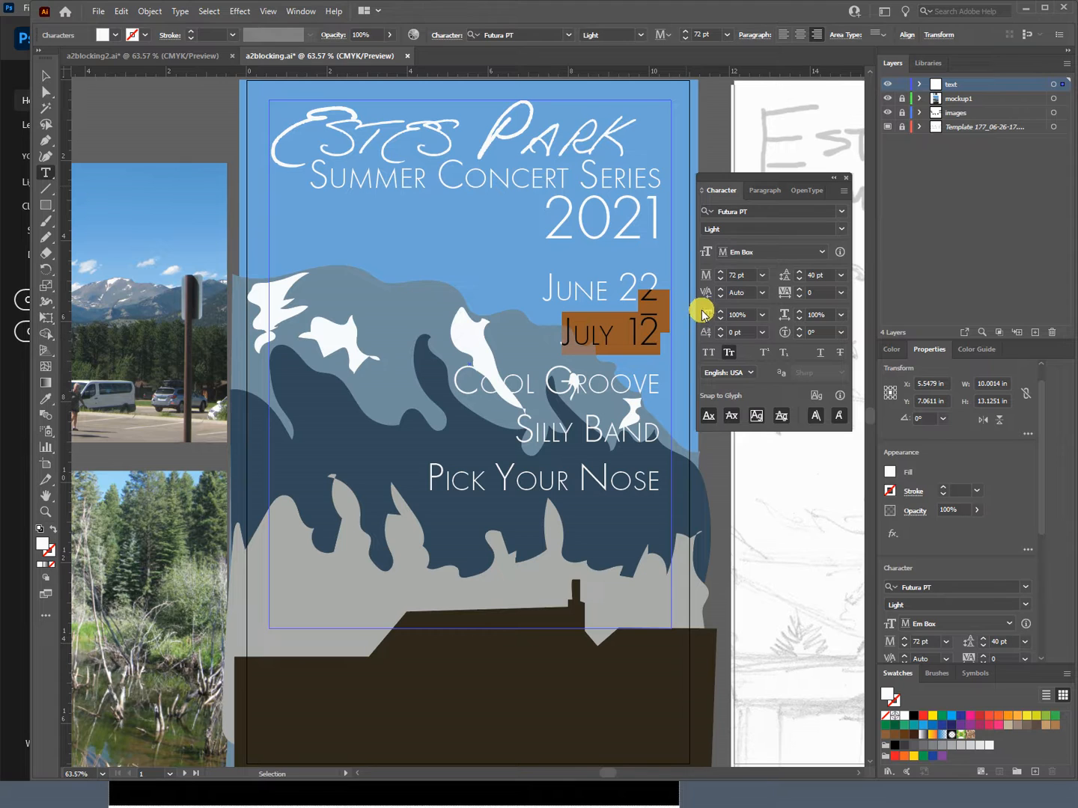
click(780, 252)
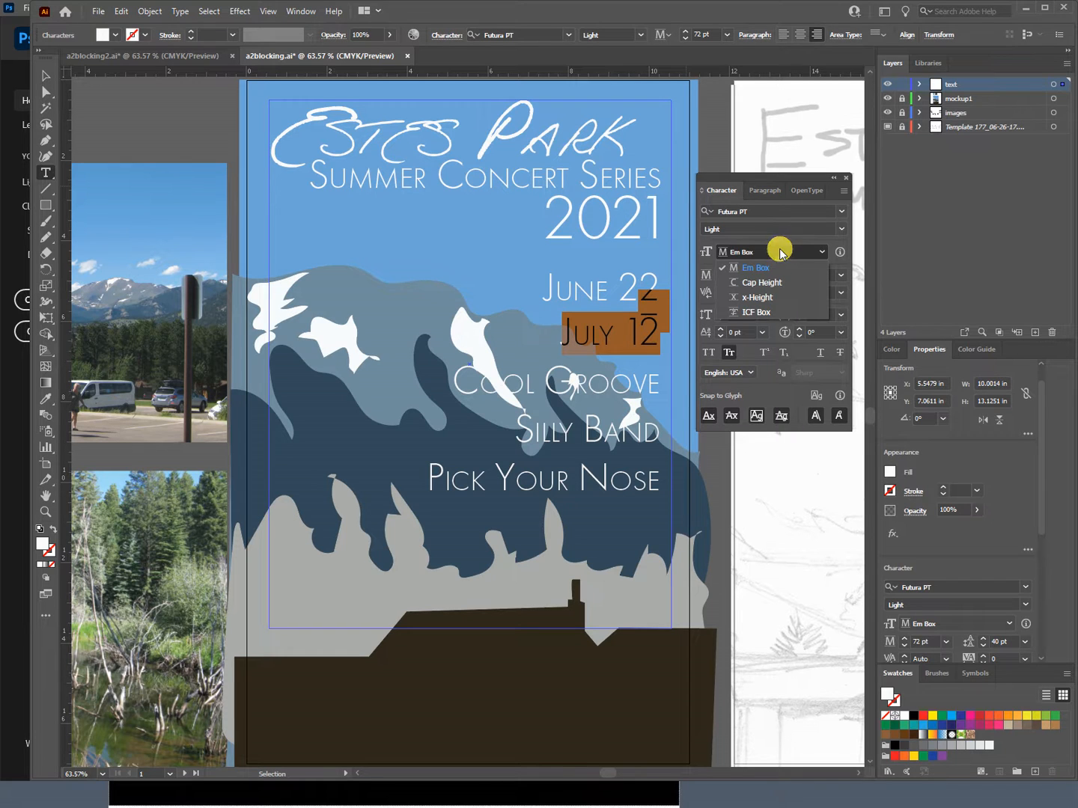
click(779, 287)
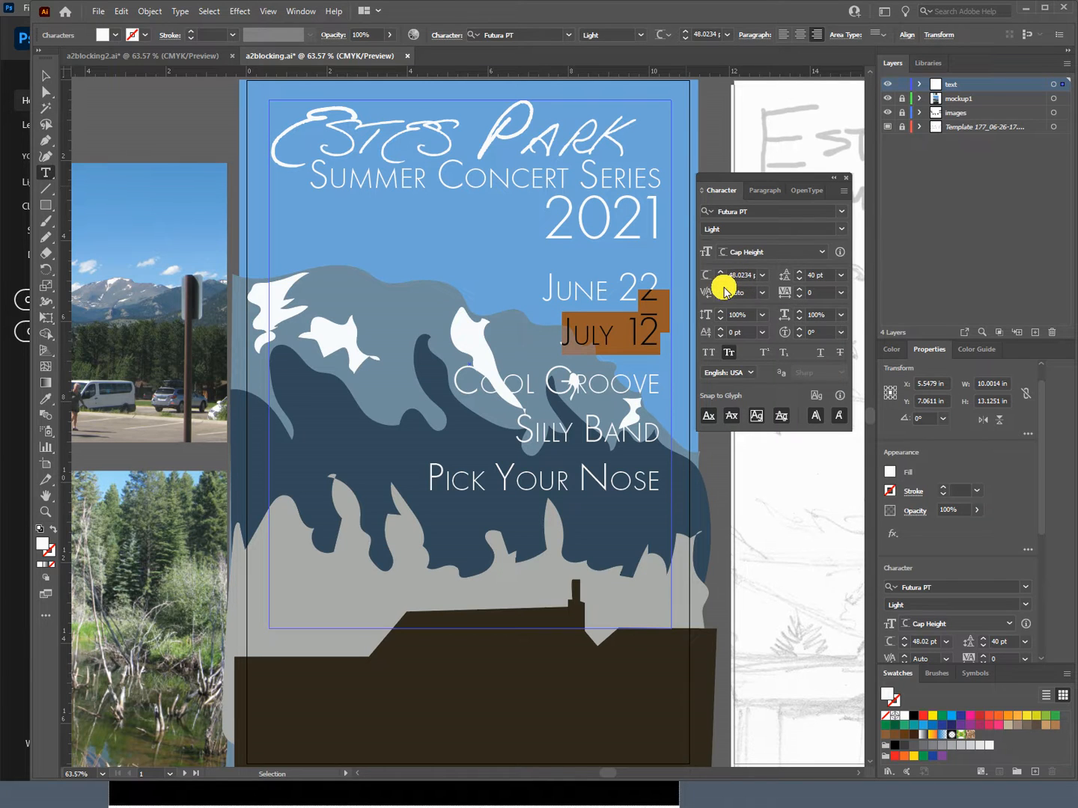
Step: Select the dash between the two dates and look up the En Dash among the special characters
click(643, 322)
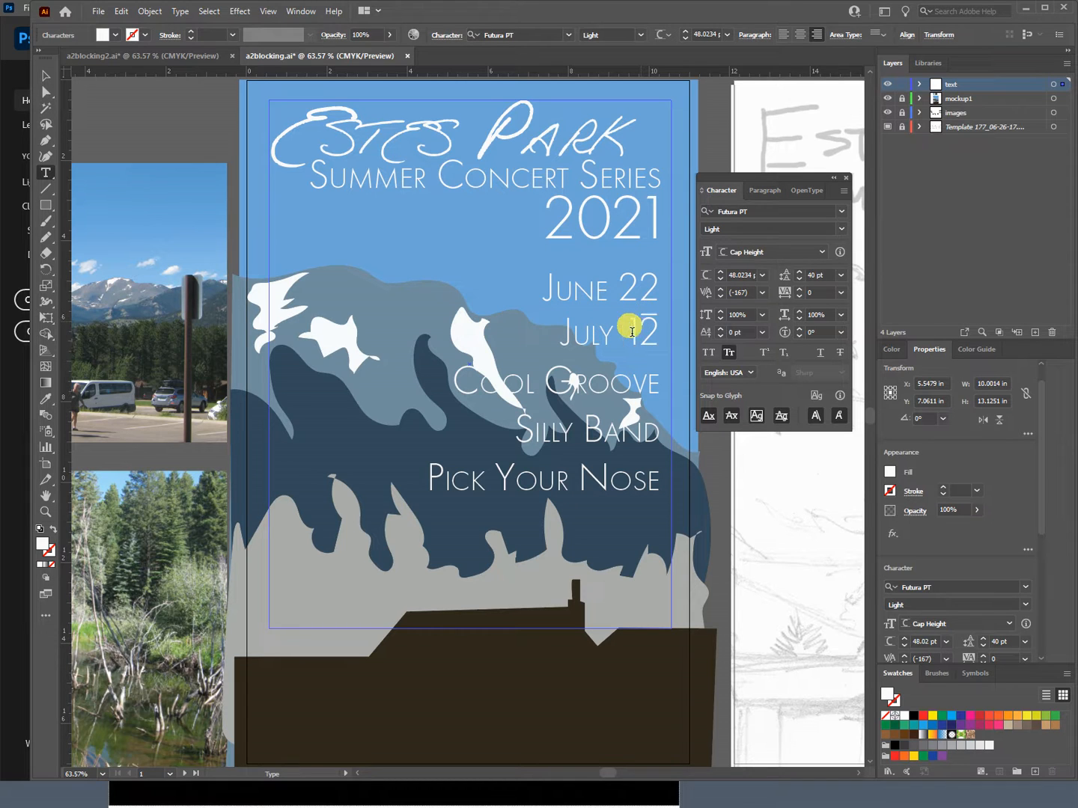
drag(644, 315, 653, 316)
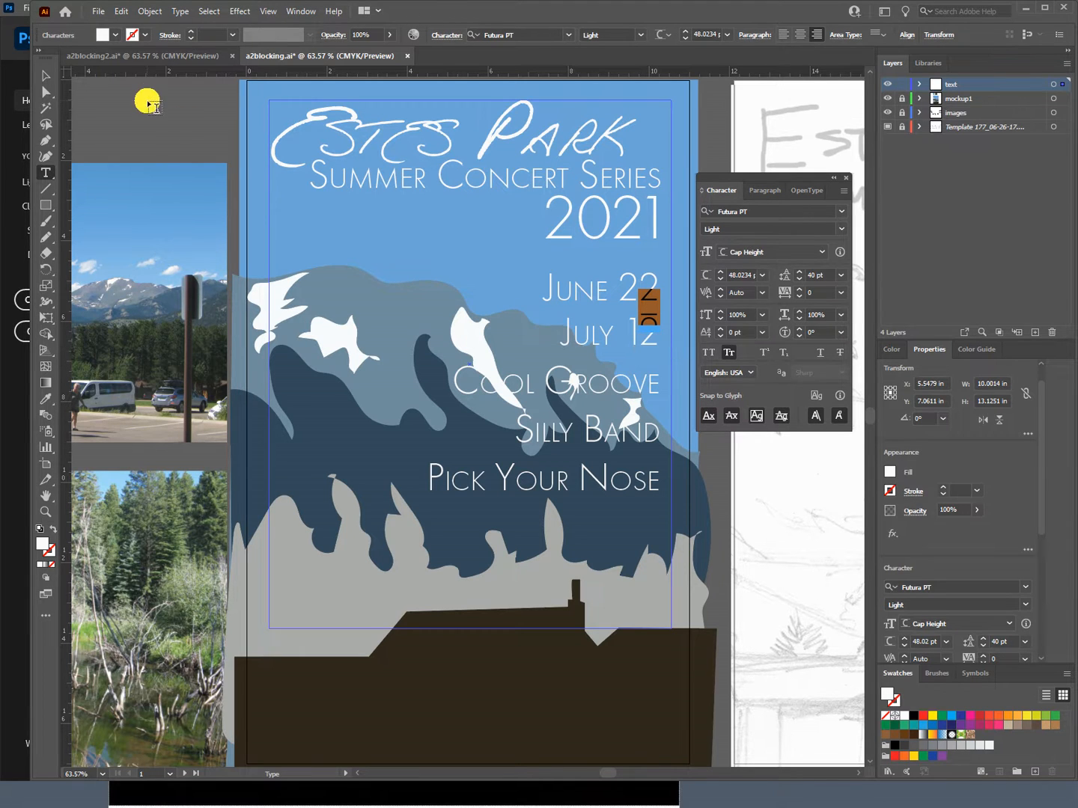
click(179, 11)
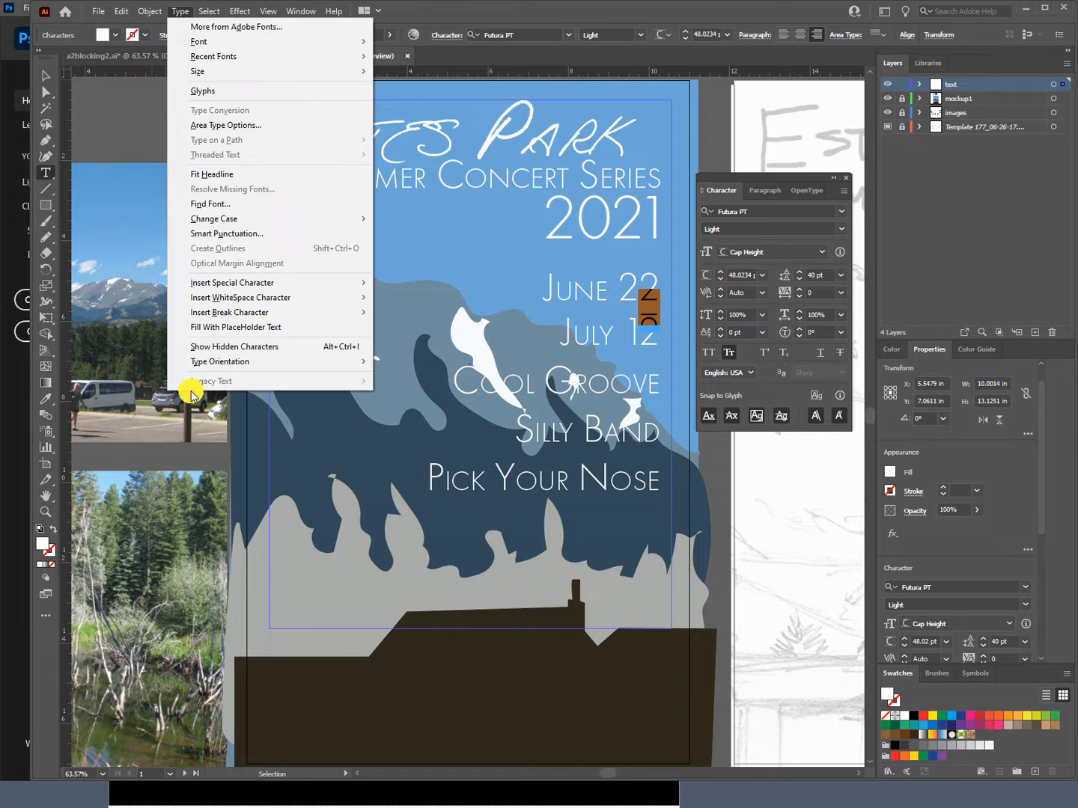
mouse_move(226, 289)
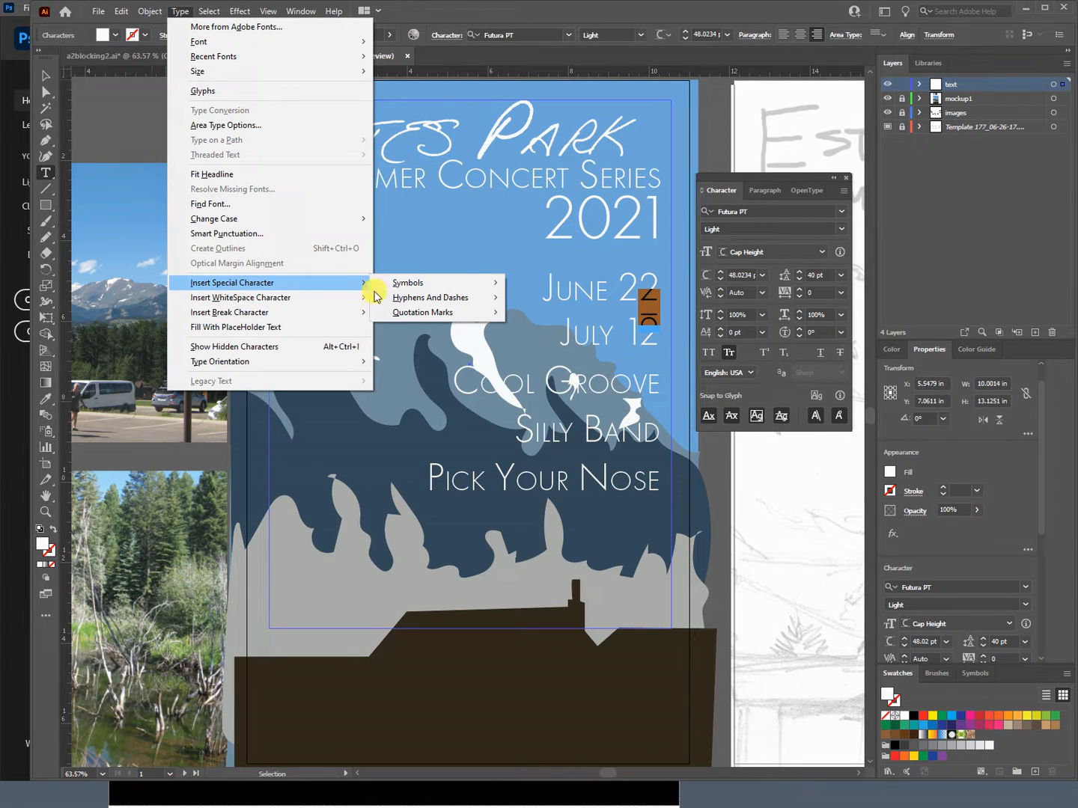
mouse_move(404, 303)
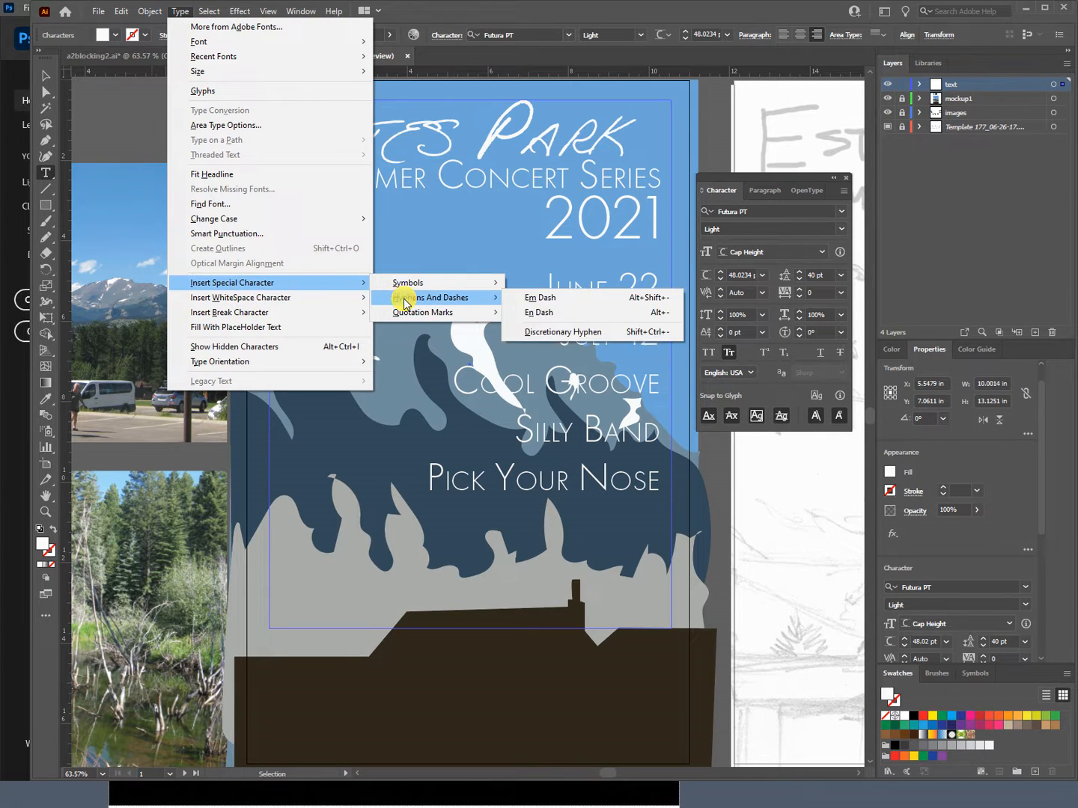
click(568, 313)
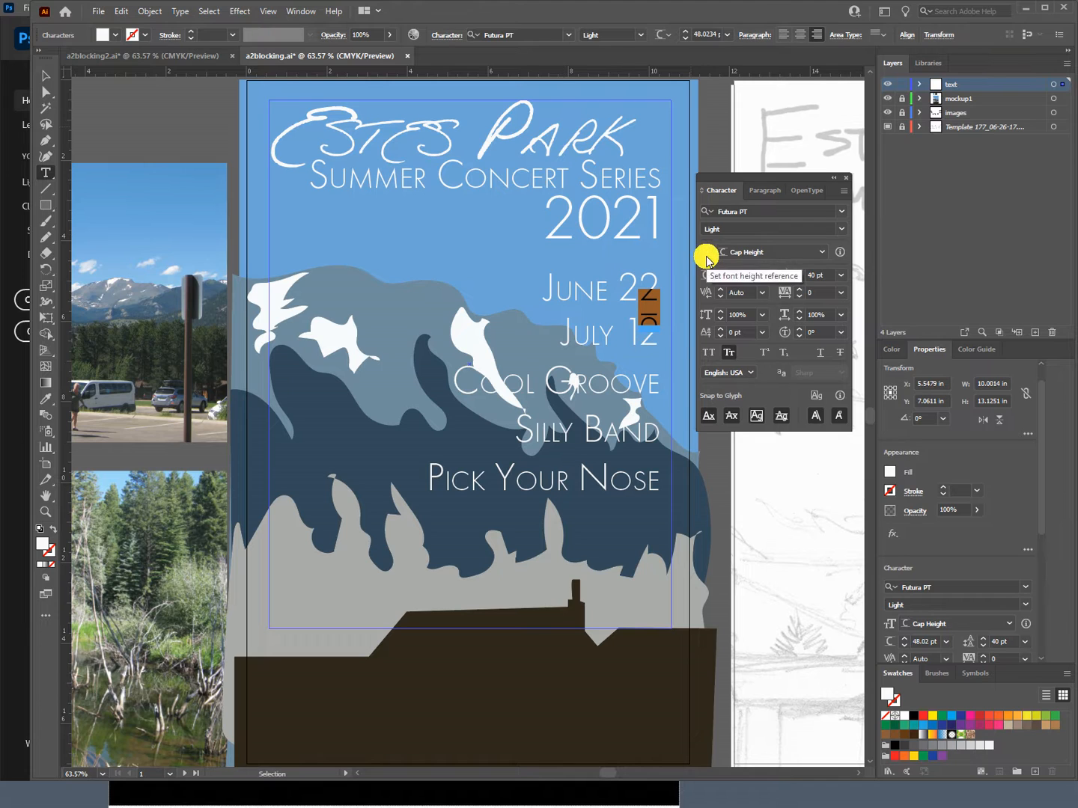
Step: Try a 20 pt leading and a 30 pt leading for the dash between the dates
double_click(815, 276)
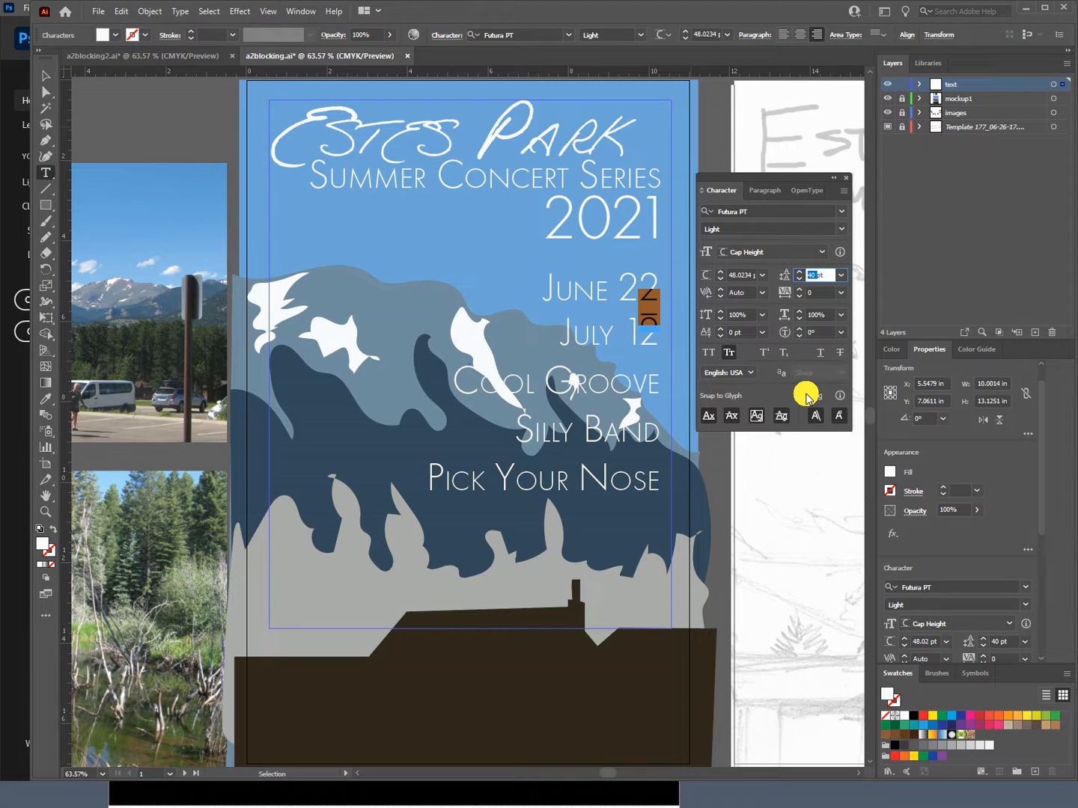
text(20)
key(Return)
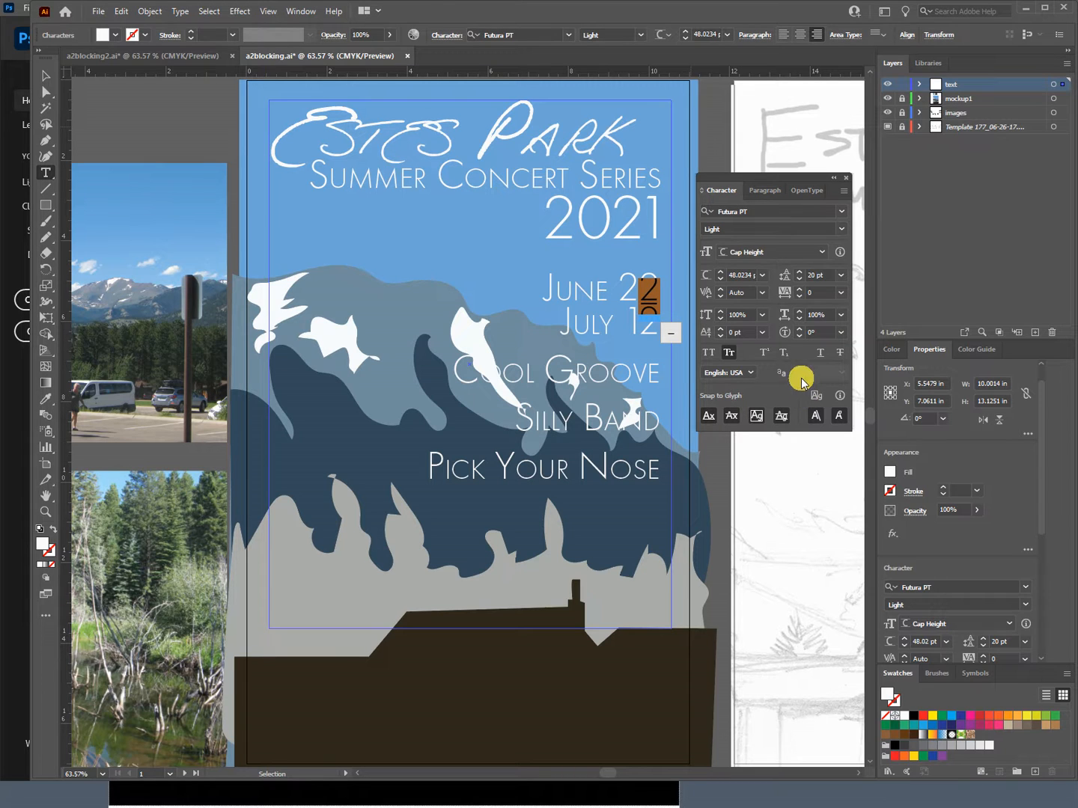
double_click(813, 277)
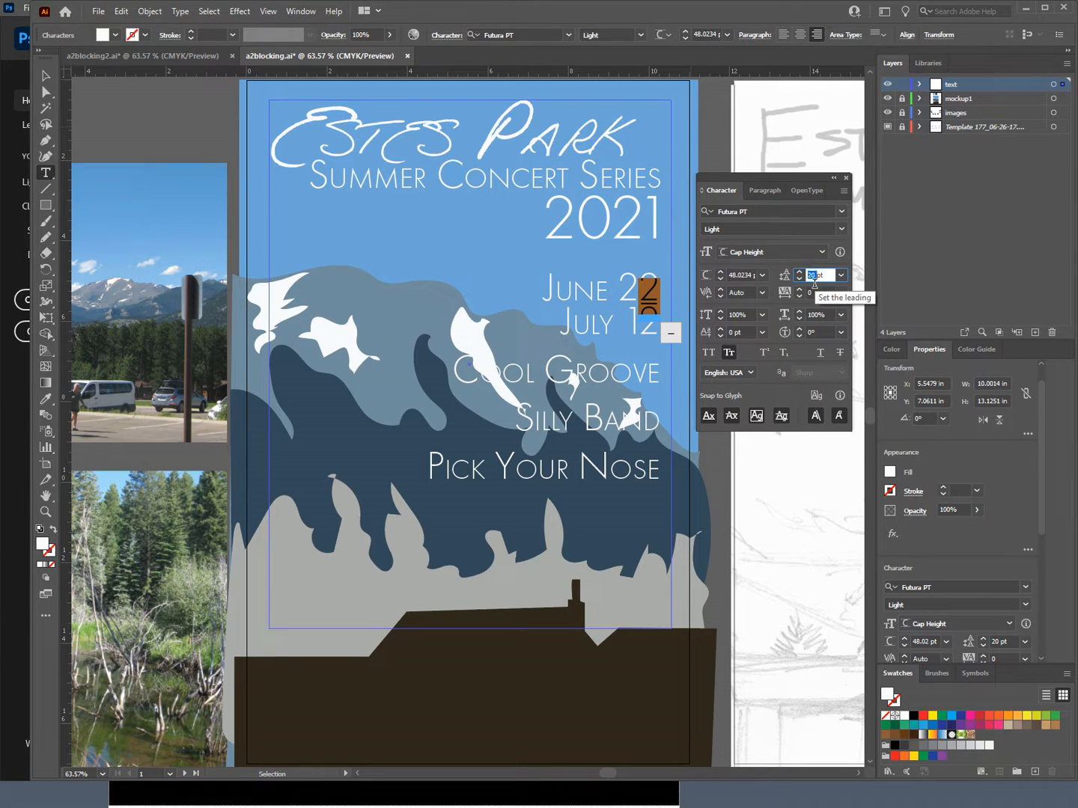
text(30)
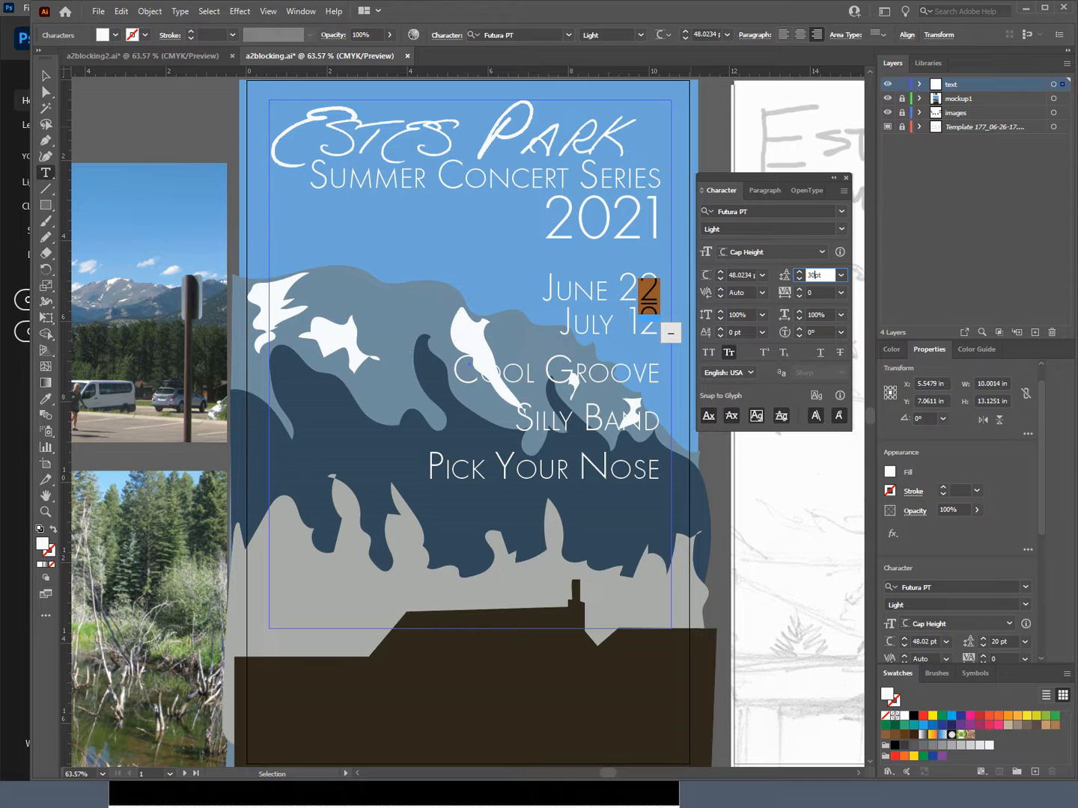
click(815, 365)
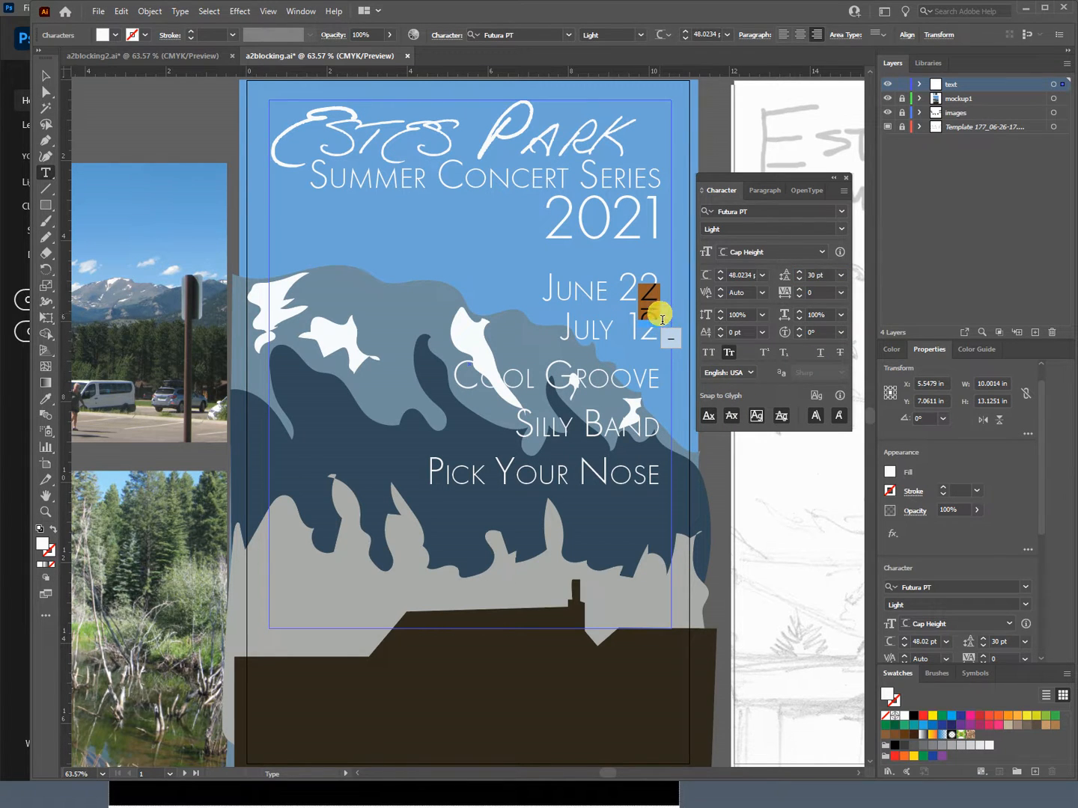
Step: Set the right indent of the dash paragraph to 90 pt, trying 50 pt, 80 pt and 100 pt first
click(760, 190)
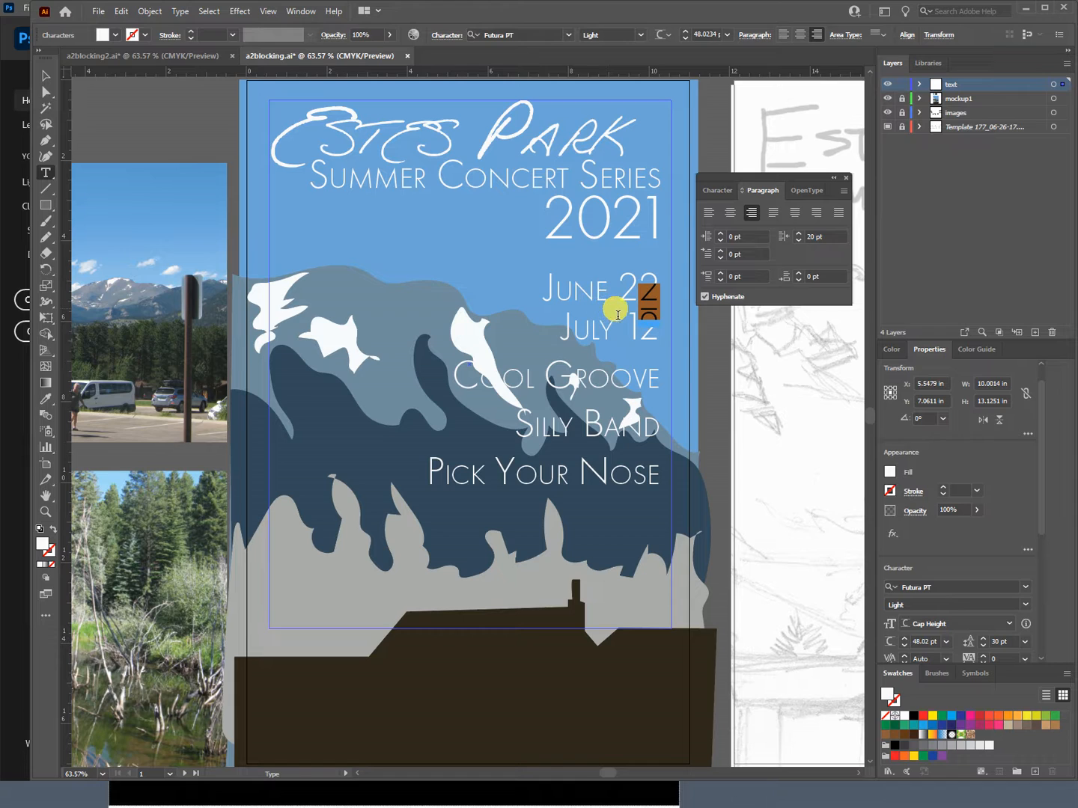
click(816, 238)
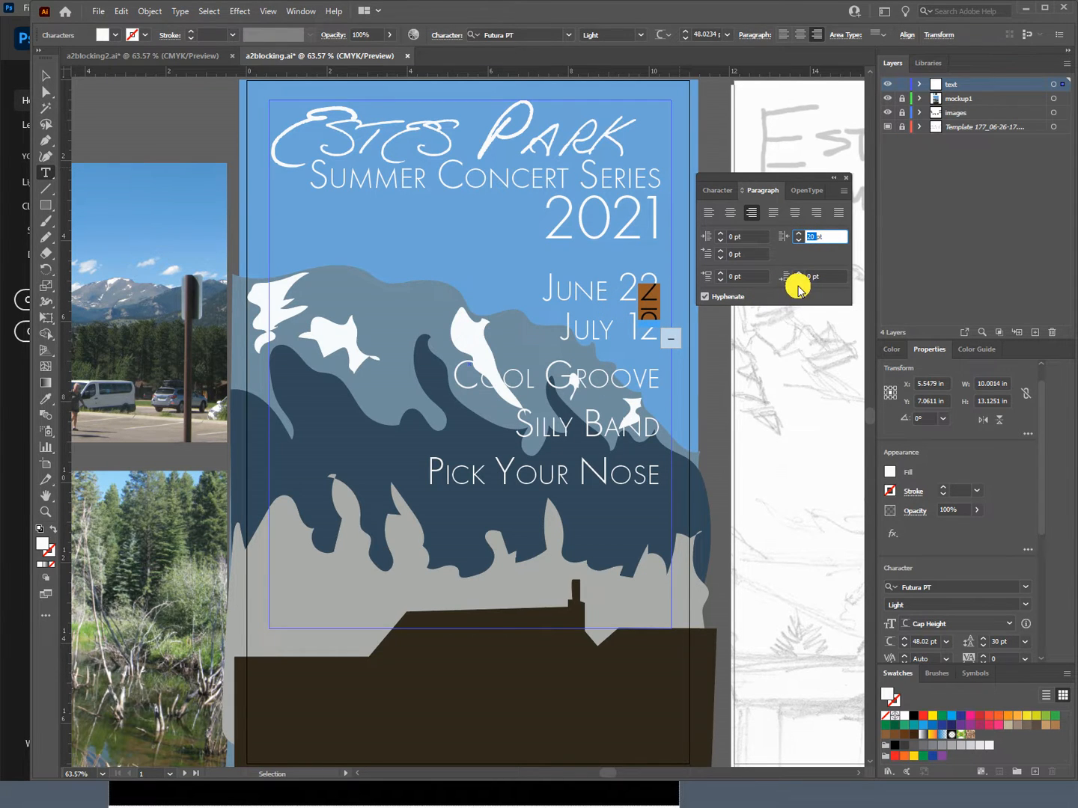
text(5)
key(Tab)
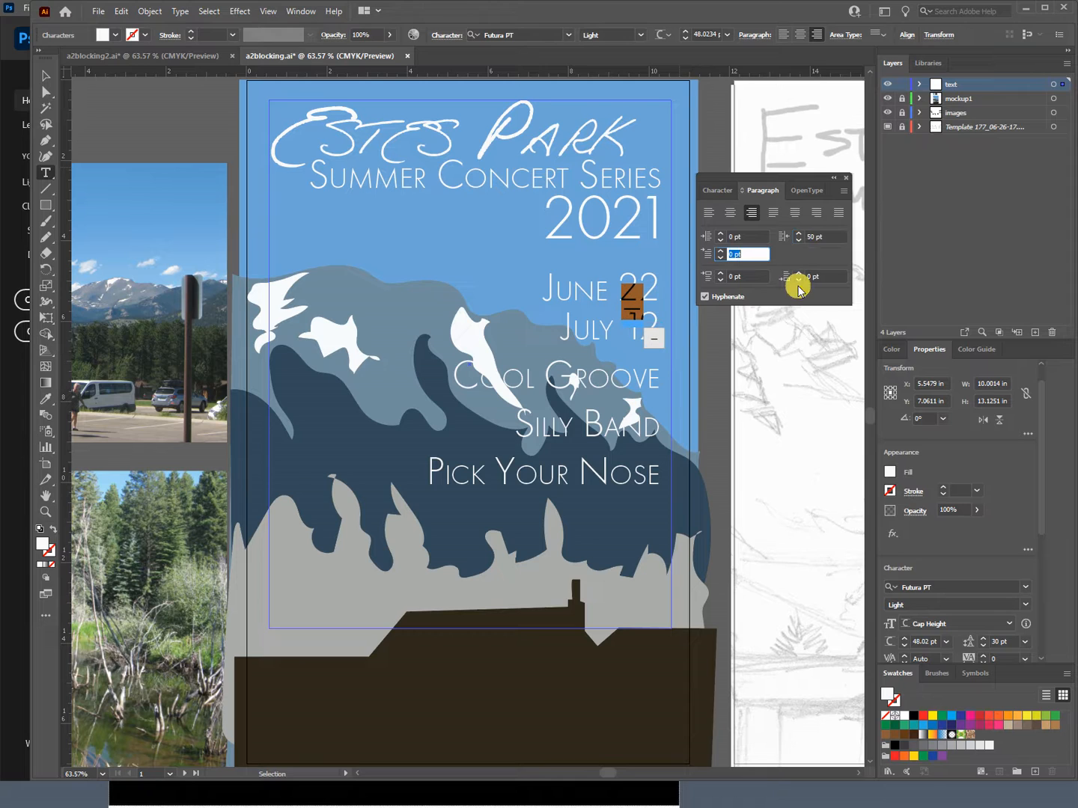
double_click(809, 237)
text(8)
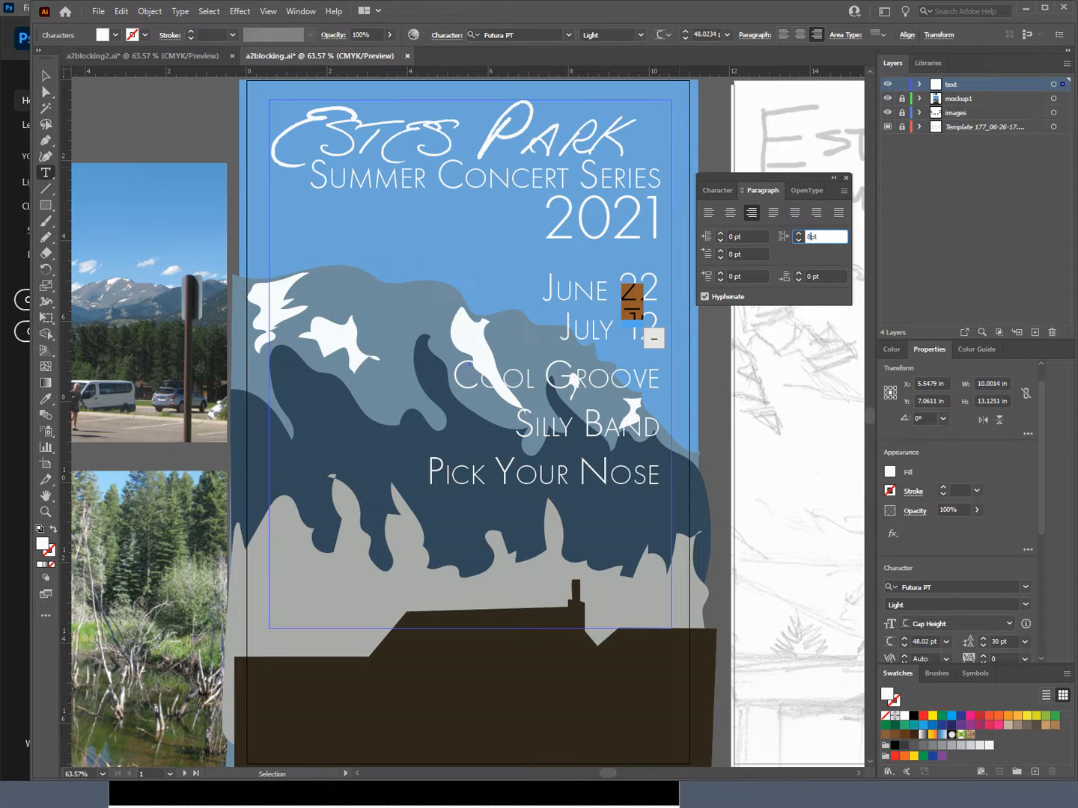
key(Tab)
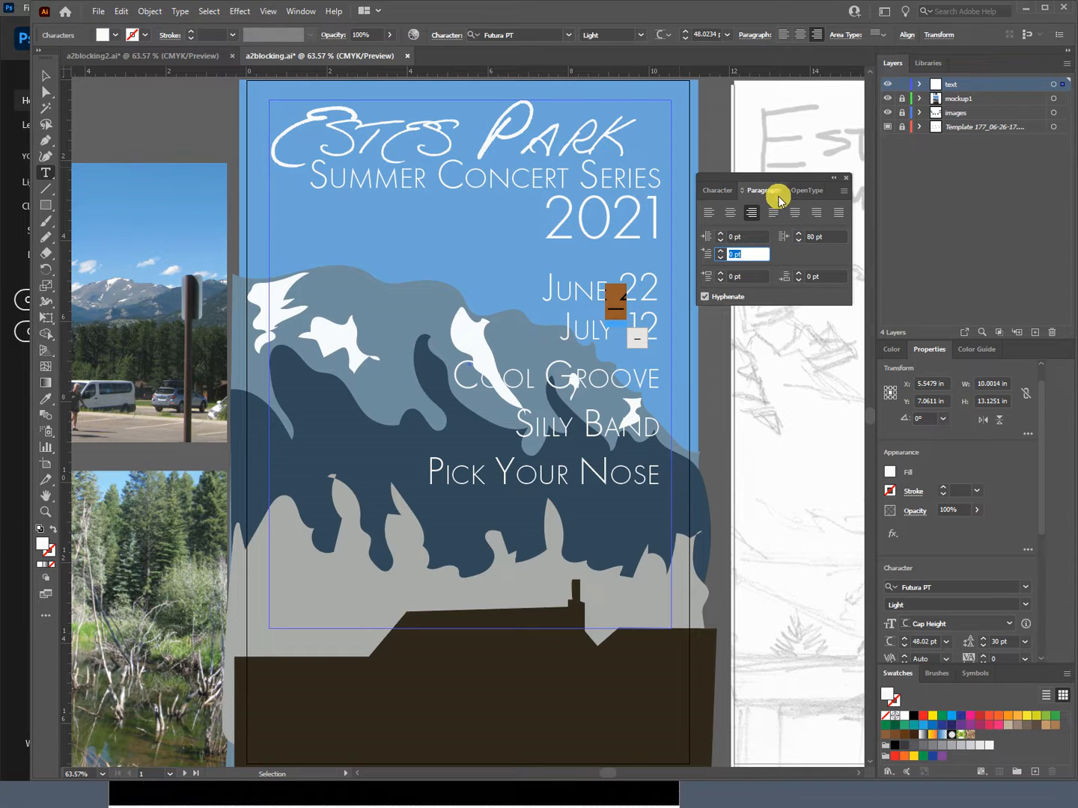
click(811, 238)
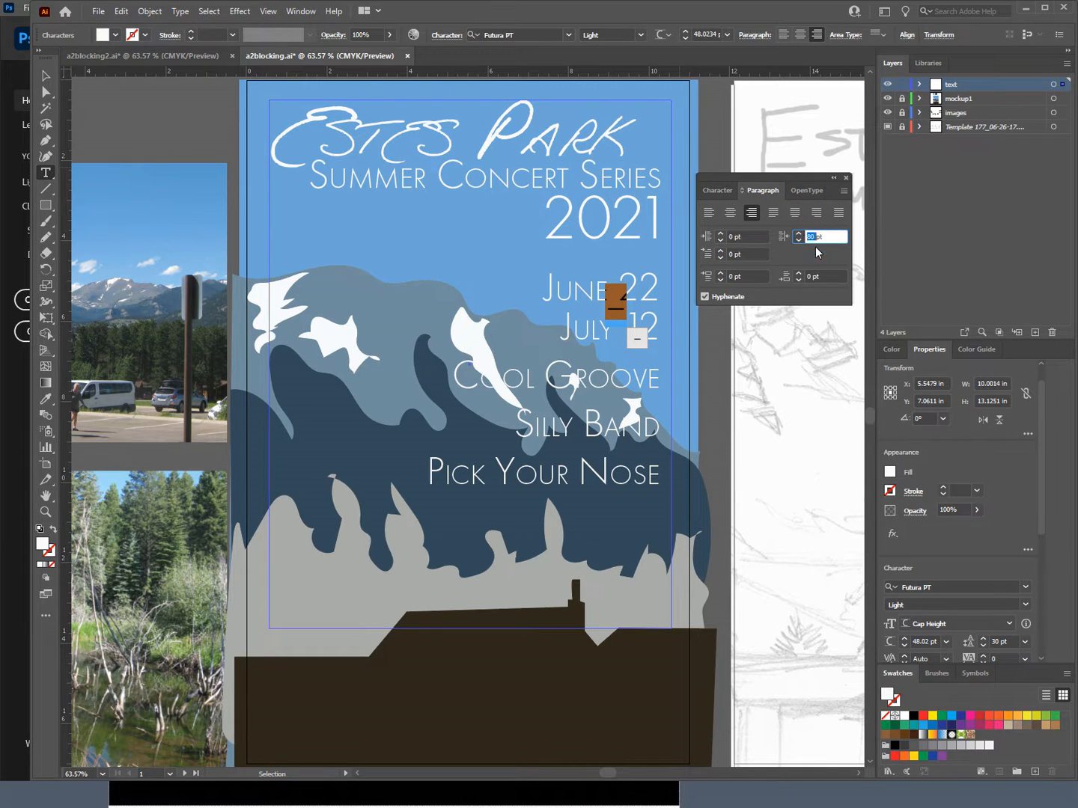
key(Tab)
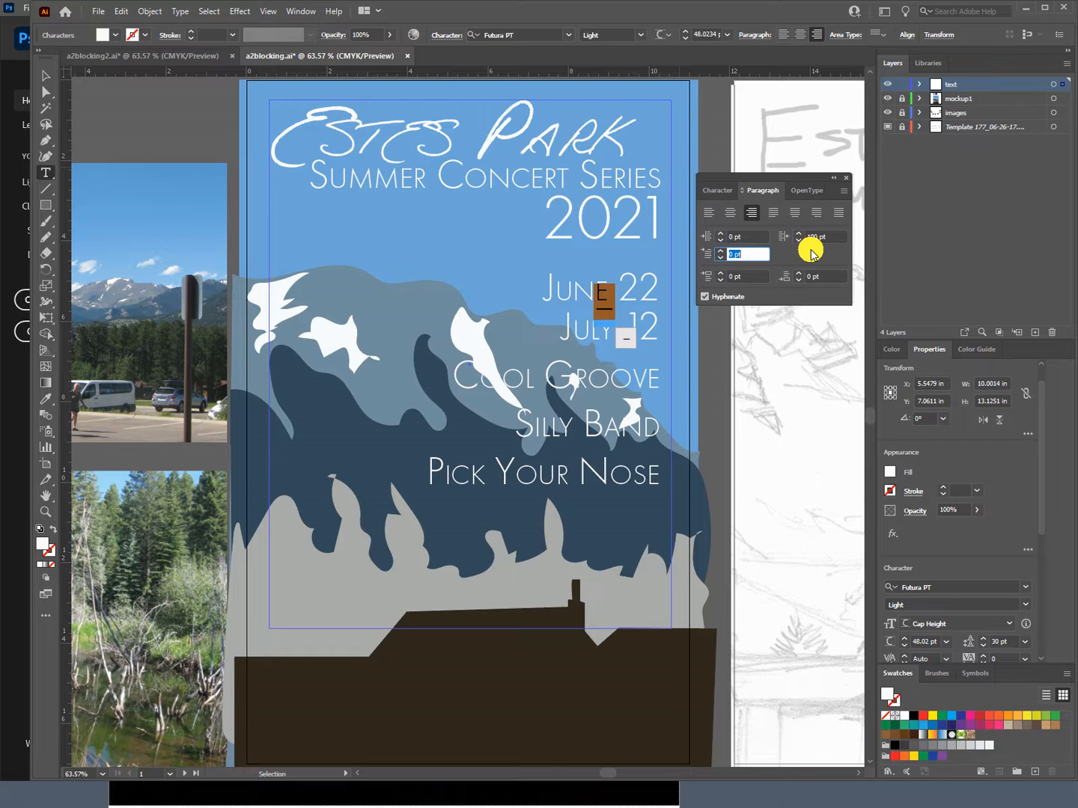
double_click(814, 237)
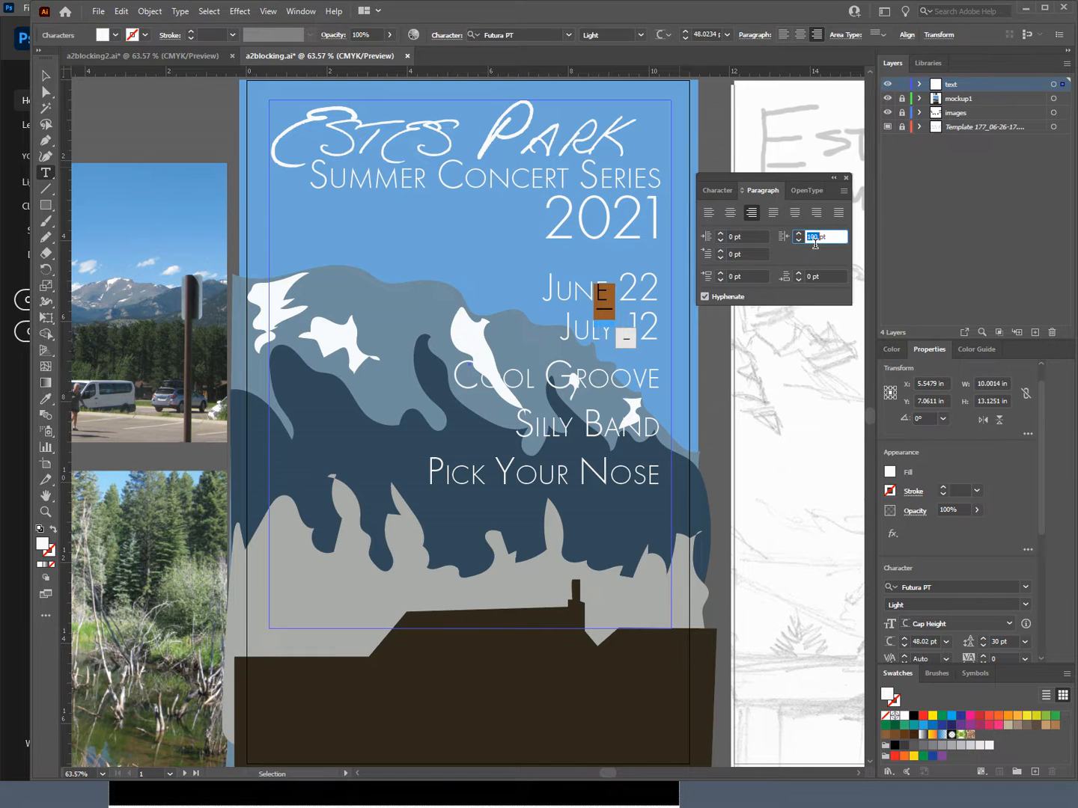
text(90)
key(Tab)
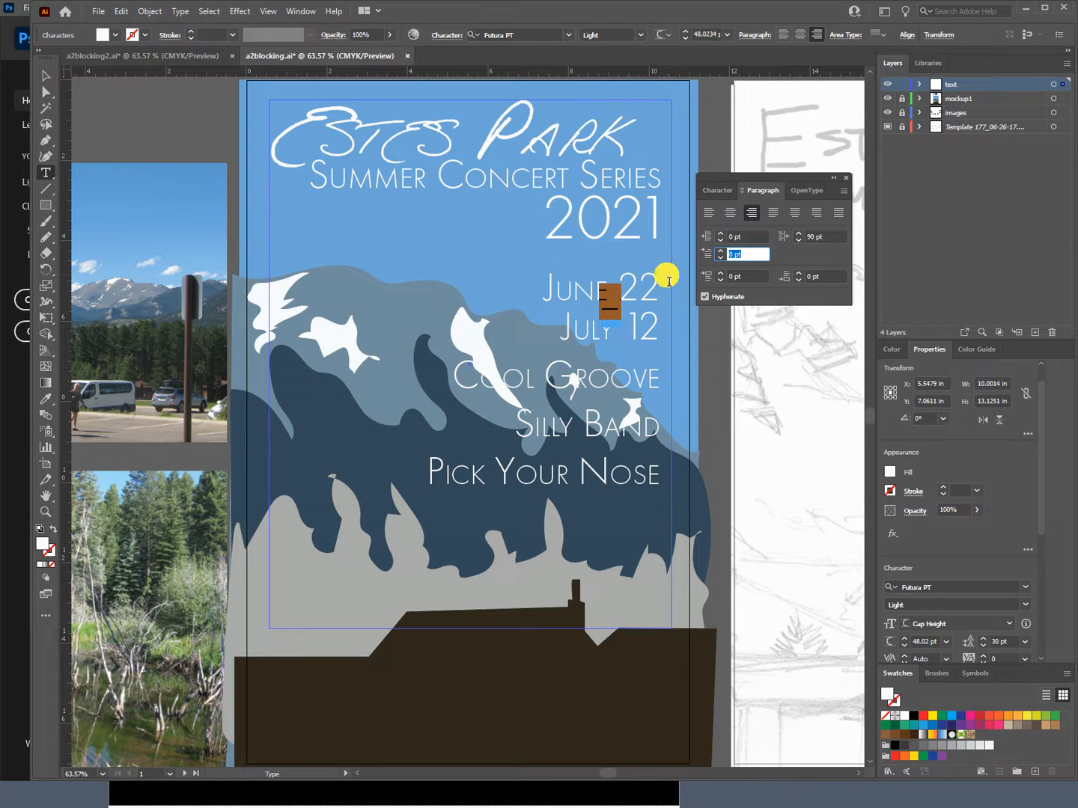
Step: Set the leading of the dash to 40 pt, then leave text editing and deselect the text frame
click(718, 189)
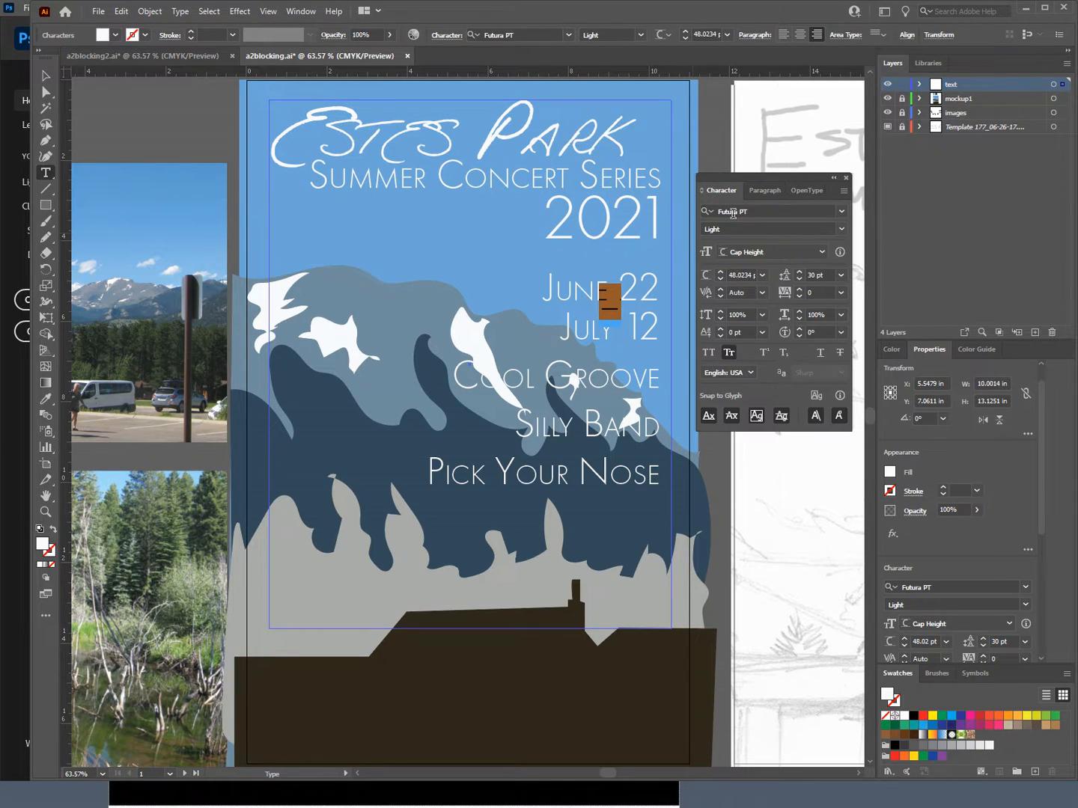
double_click(812, 277)
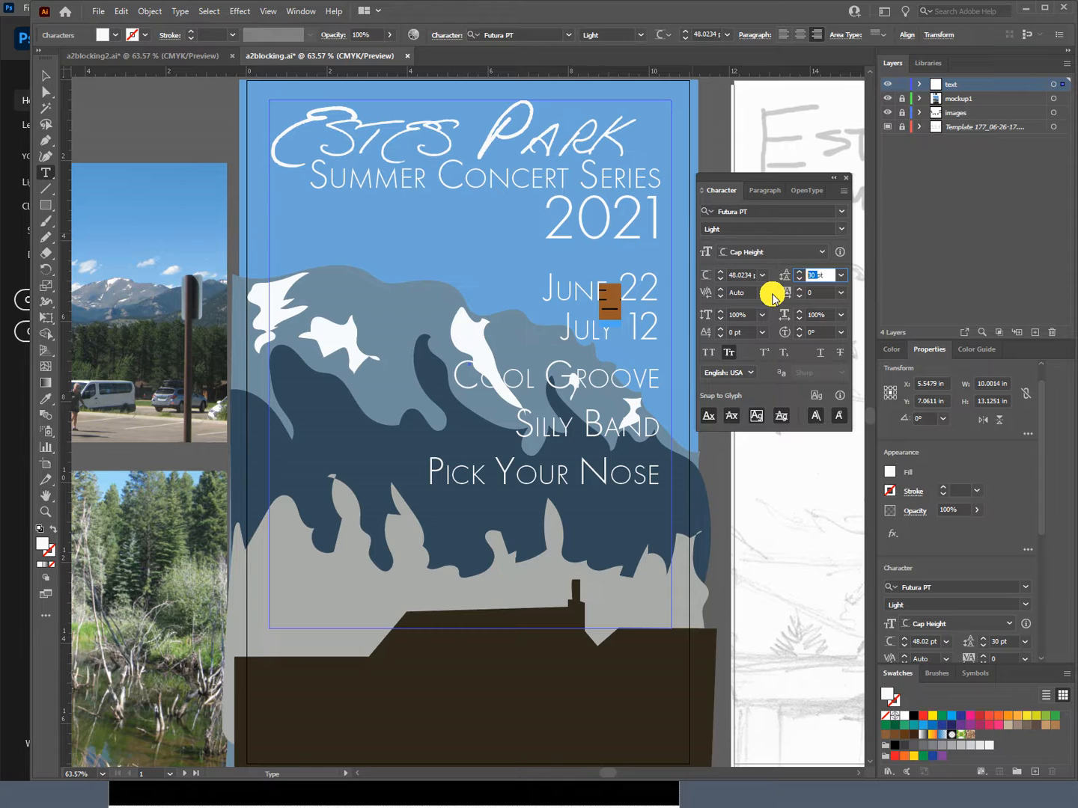
text(4)
key(Tab)
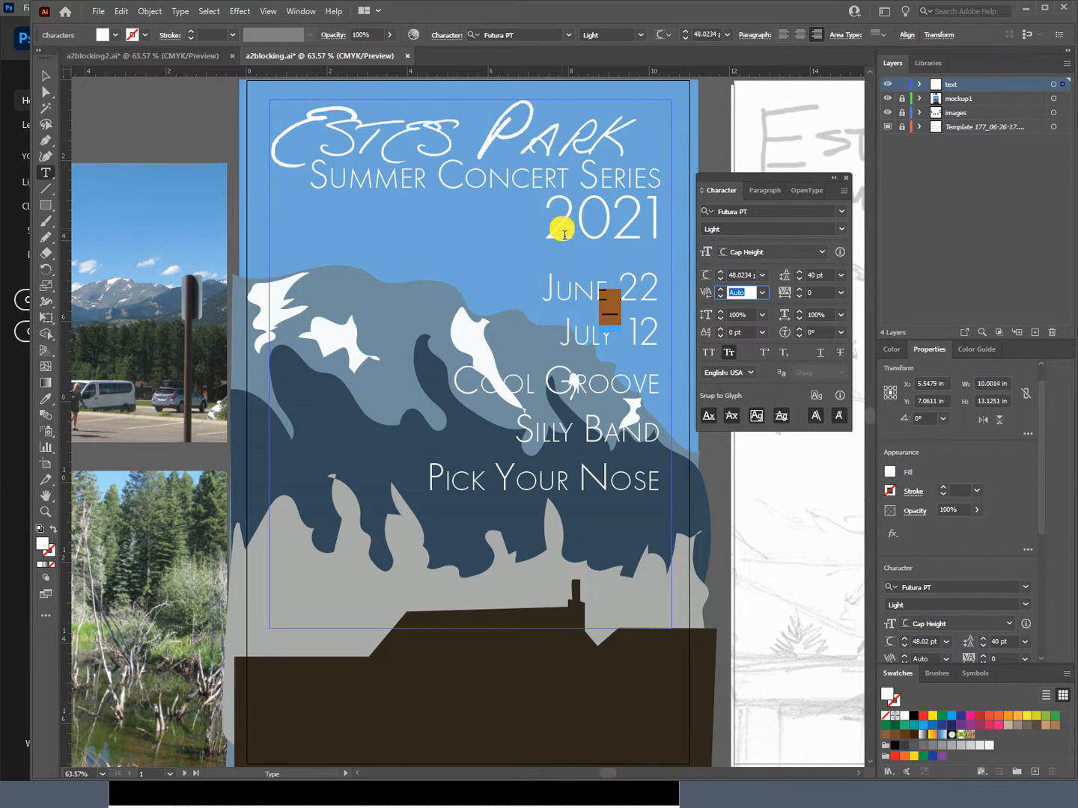
click(41, 78)
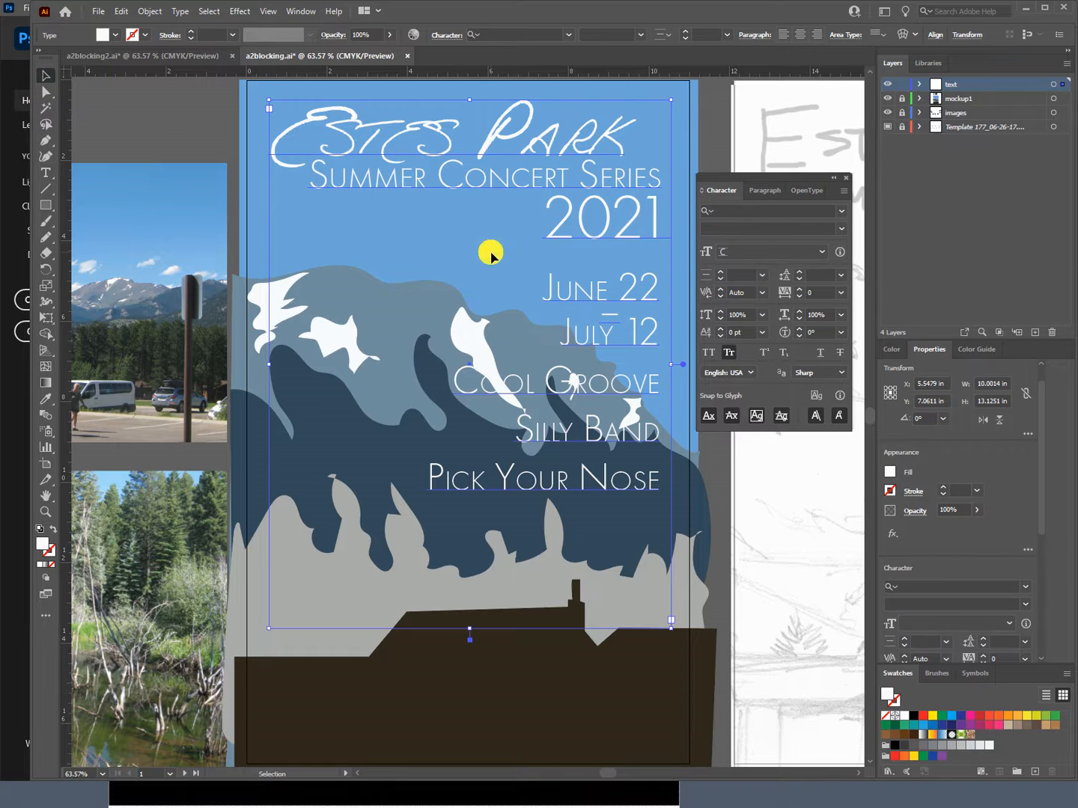
click(708, 139)
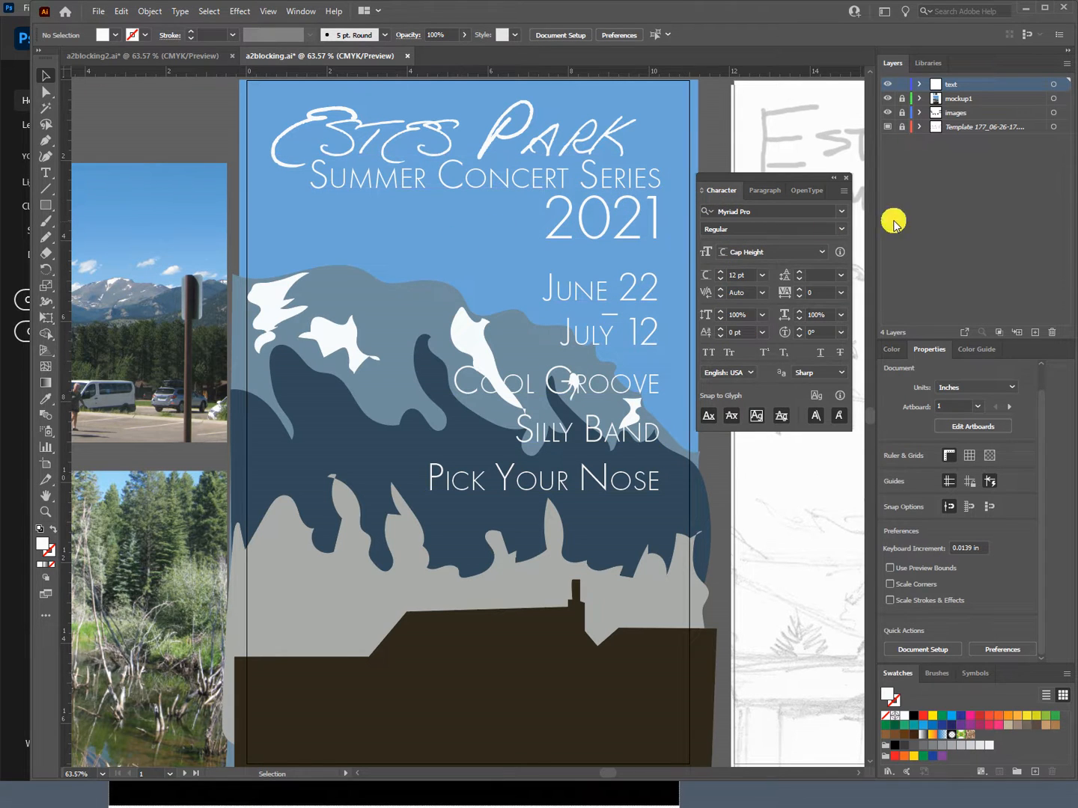
Step: With the mockup1 layer unlocked and the text layer locked, redraw the right slope of the gray-blue back mountain with the Pencil tool
click(902, 99)
click(448, 289)
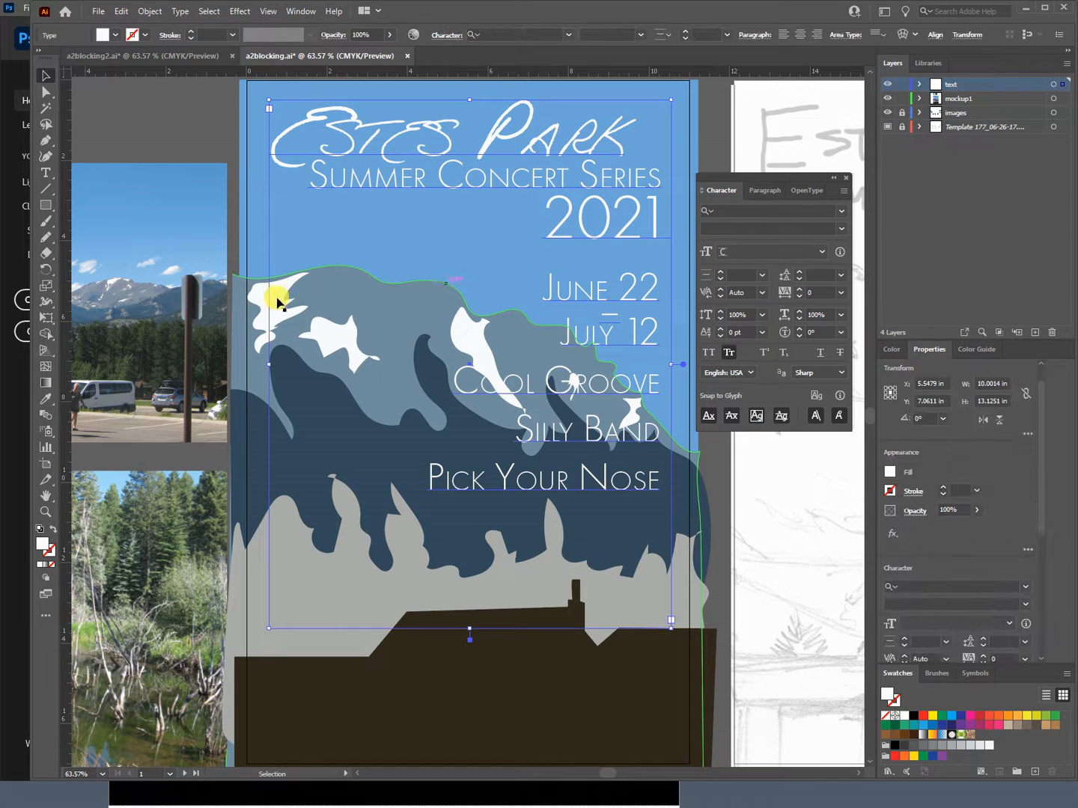
click(314, 274)
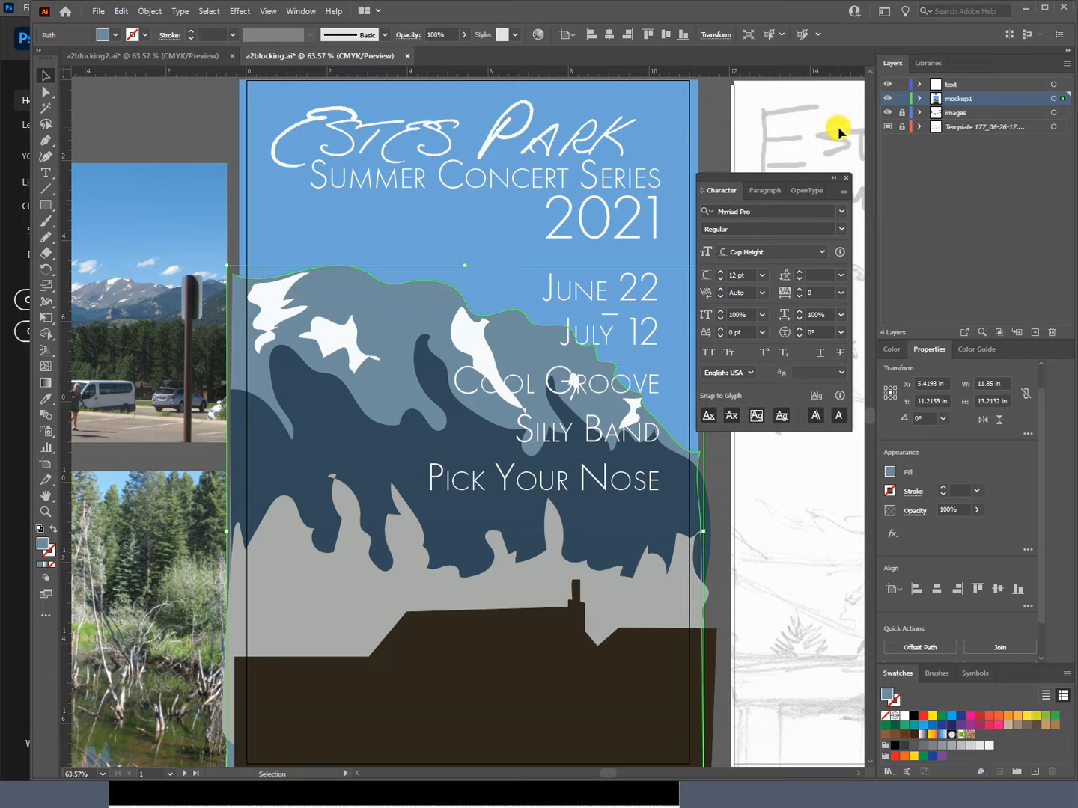
click(902, 84)
click(46, 237)
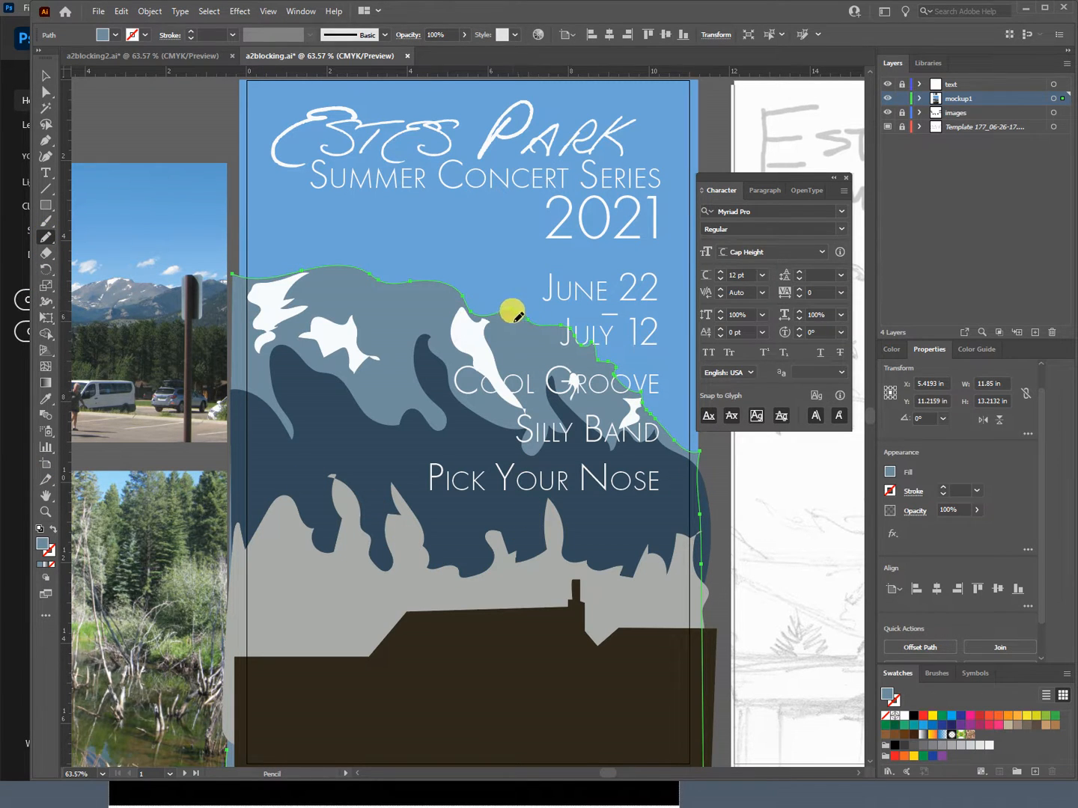
drag(514, 321, 522, 322)
drag(661, 437, 661, 440)
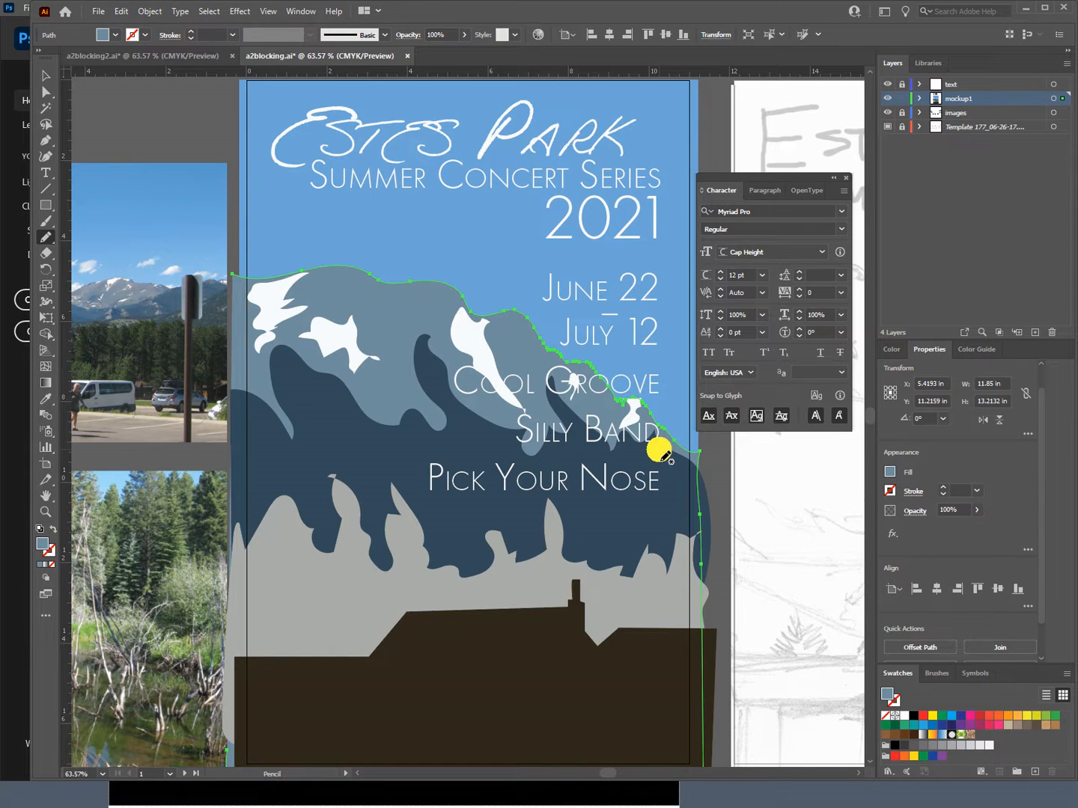
click(46, 75)
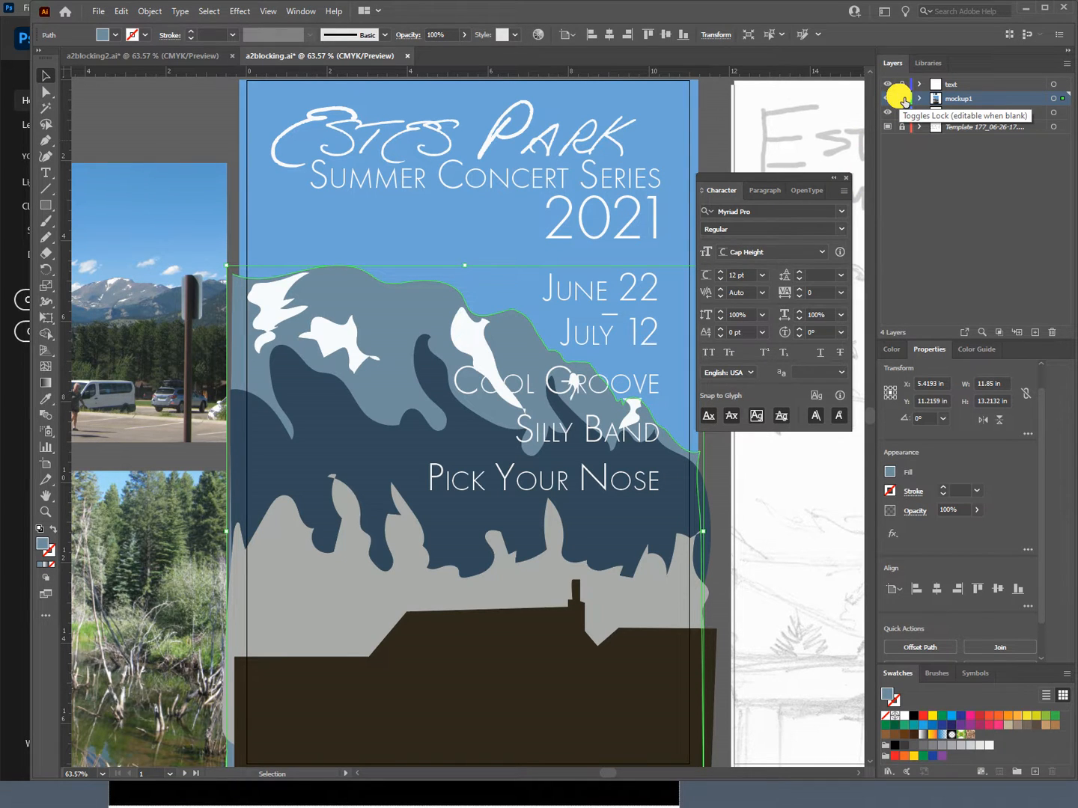
Step: With the mockup1 layer locked and the text layer unlocked, set the leading of the three band name lines to 60 pt
click(903, 100)
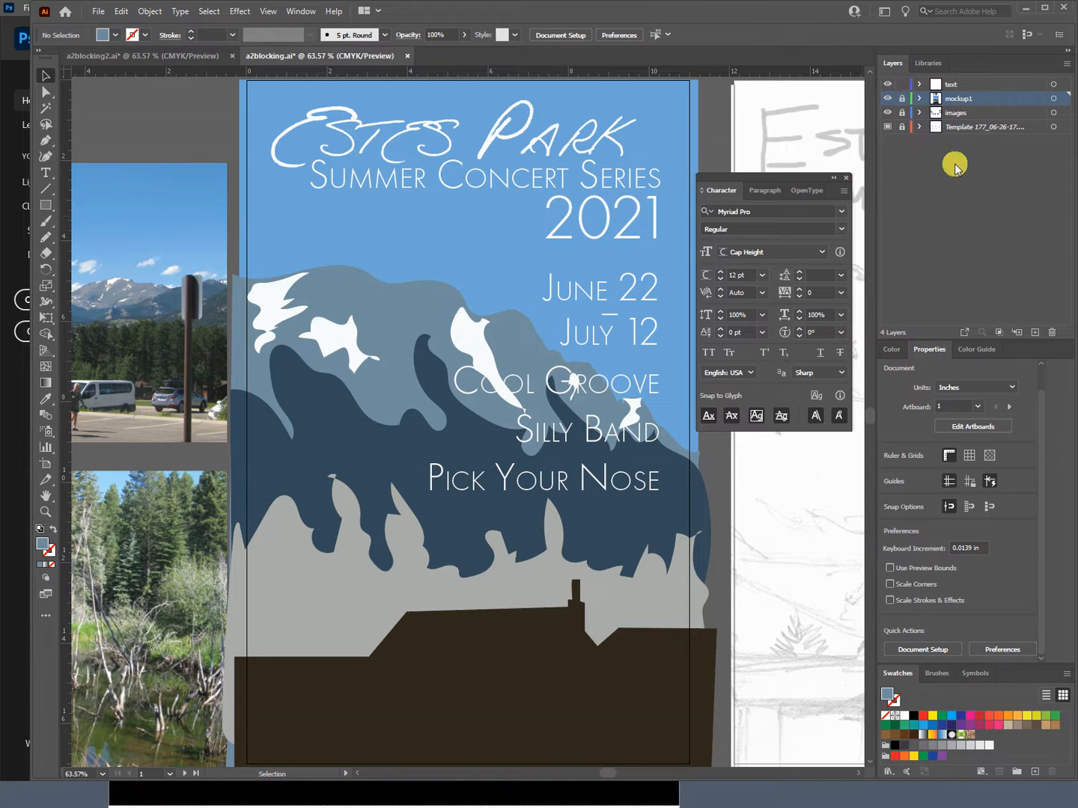
click(959, 84)
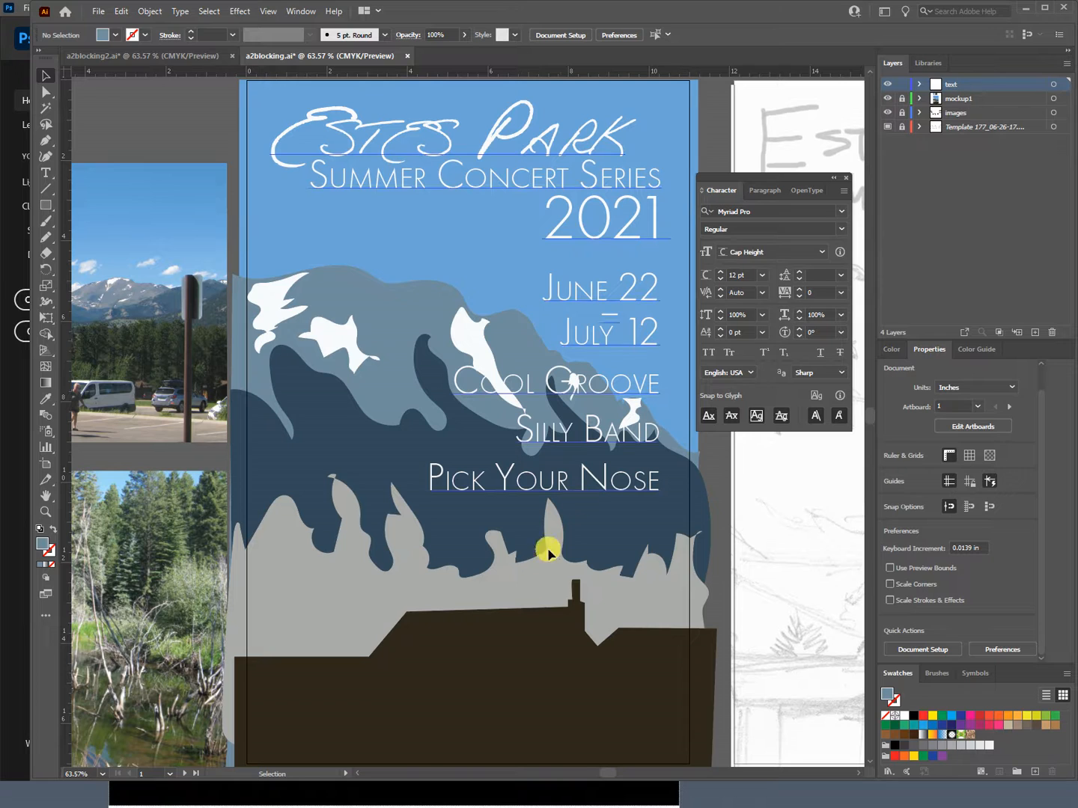
click(494, 388)
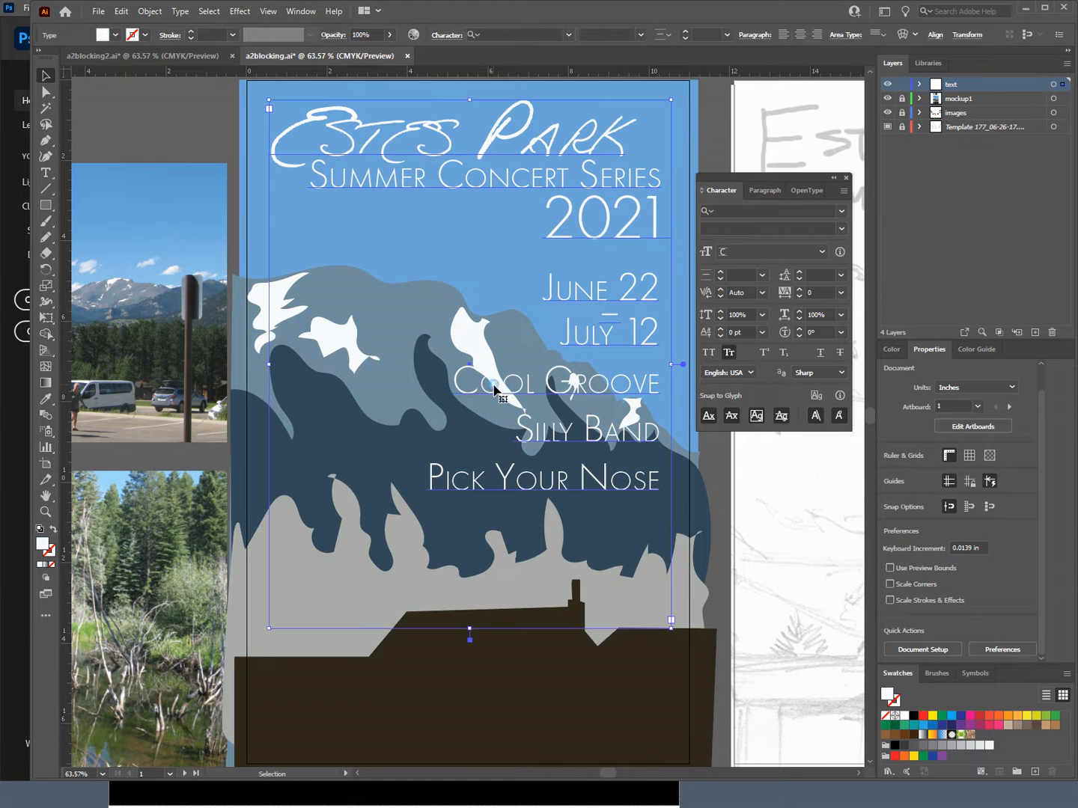
double_click(494, 382)
click(497, 390)
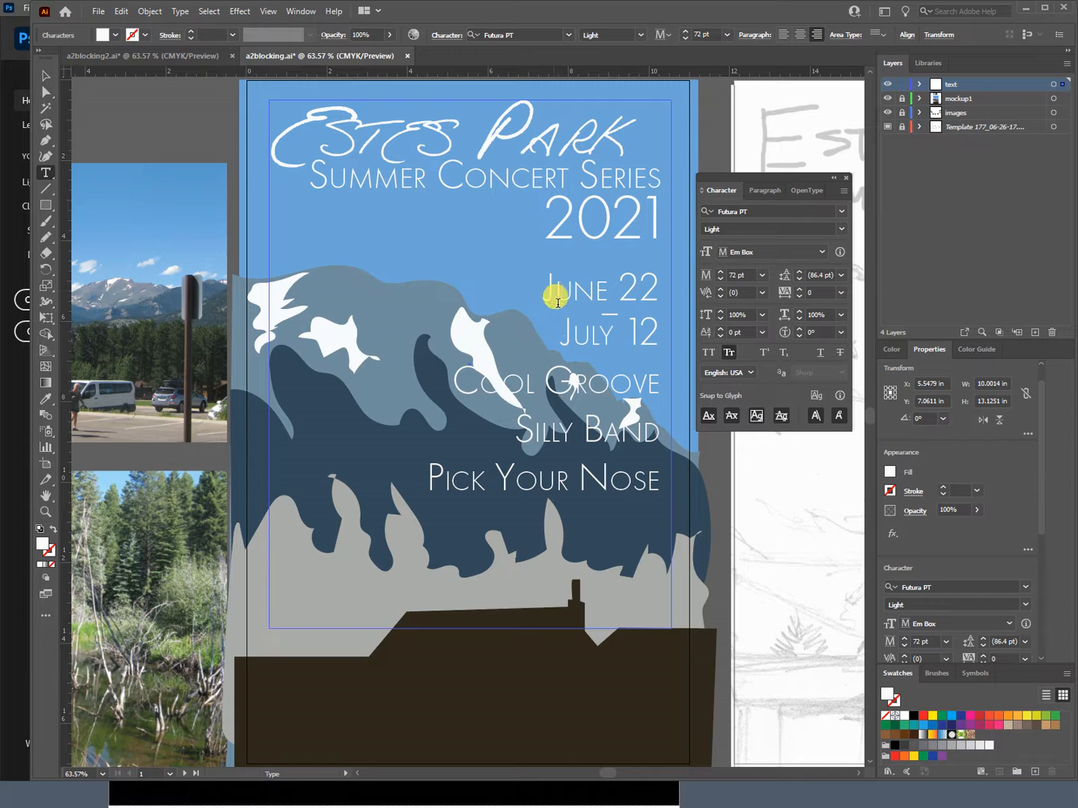
drag(460, 388, 687, 489)
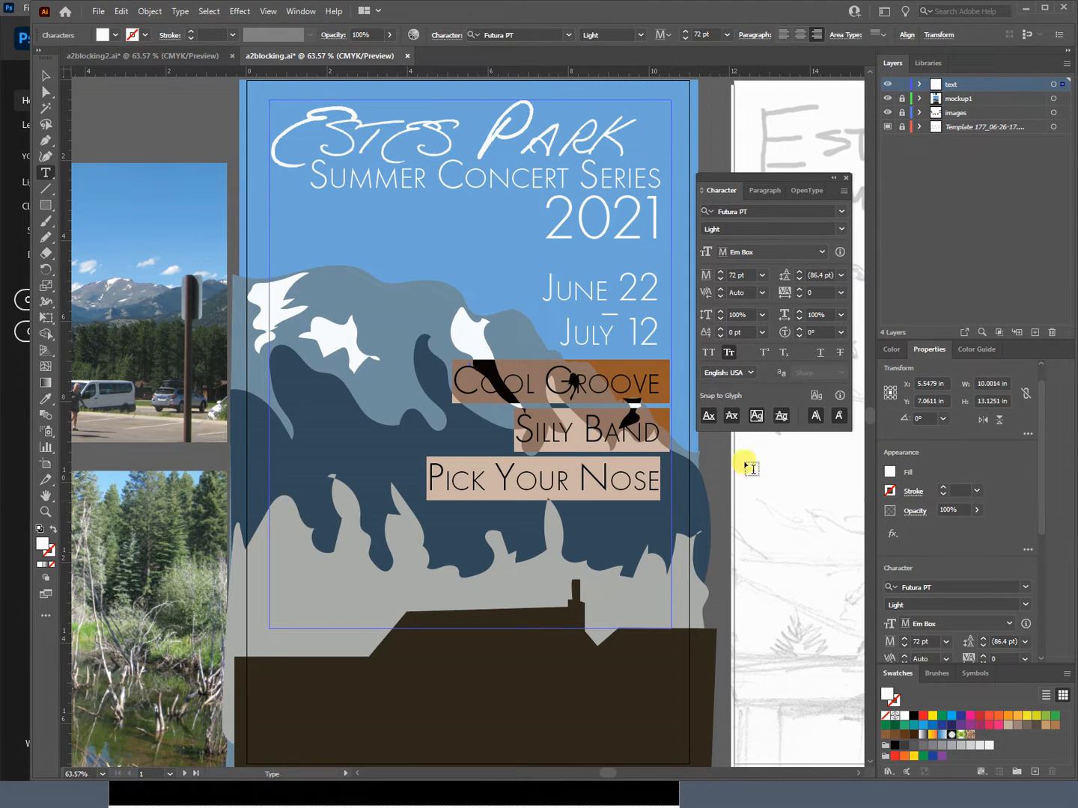
click(819, 276)
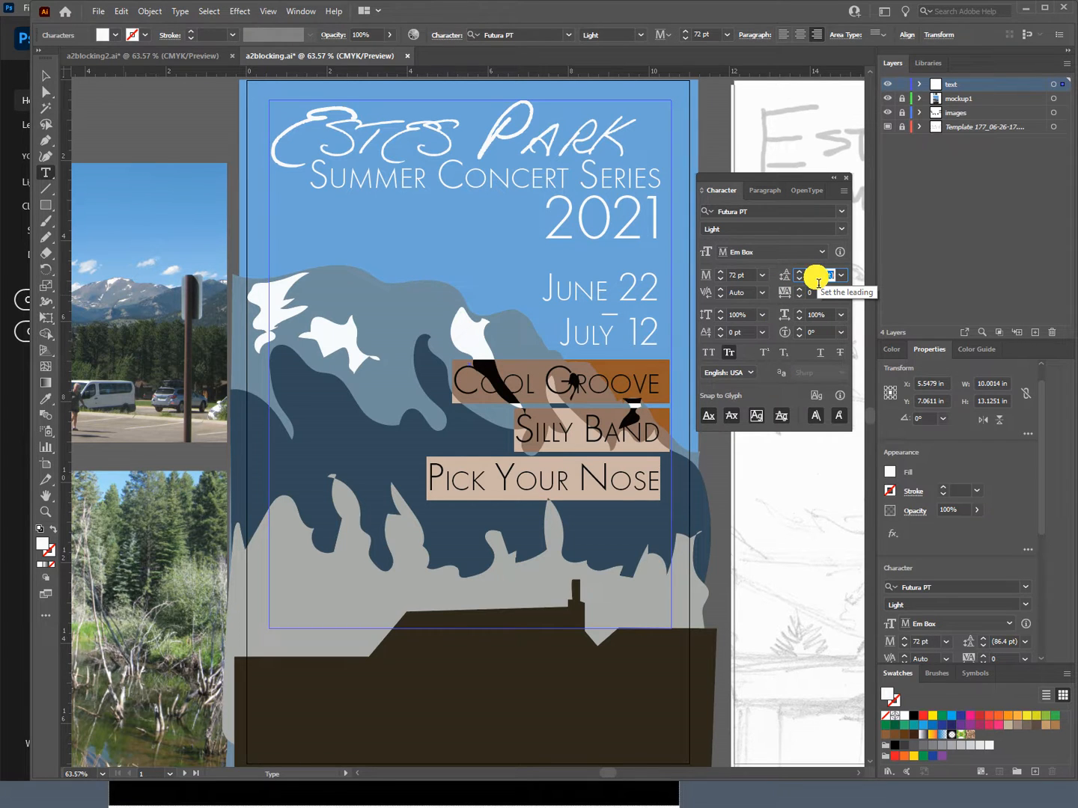
text(60)
key(Return)
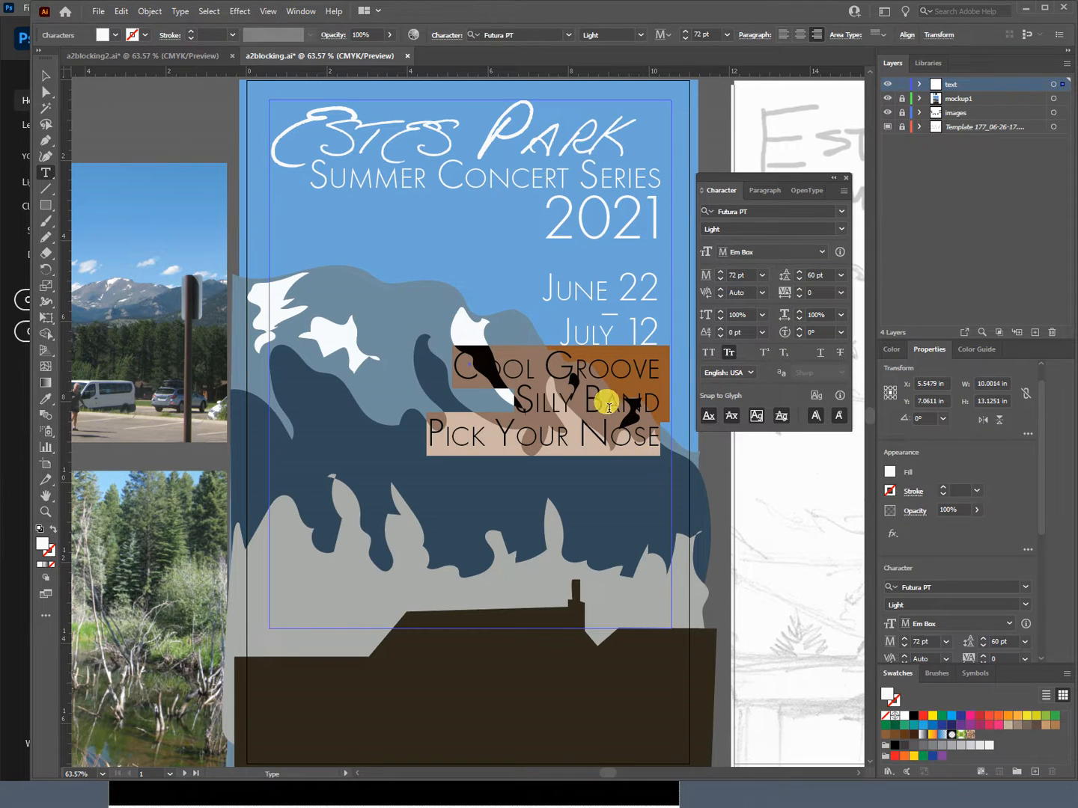
Step: Set the space before the Cool Groove paragraph to 140 pt, trying 70 pt, 100 pt and 120 pt first
click(583, 373)
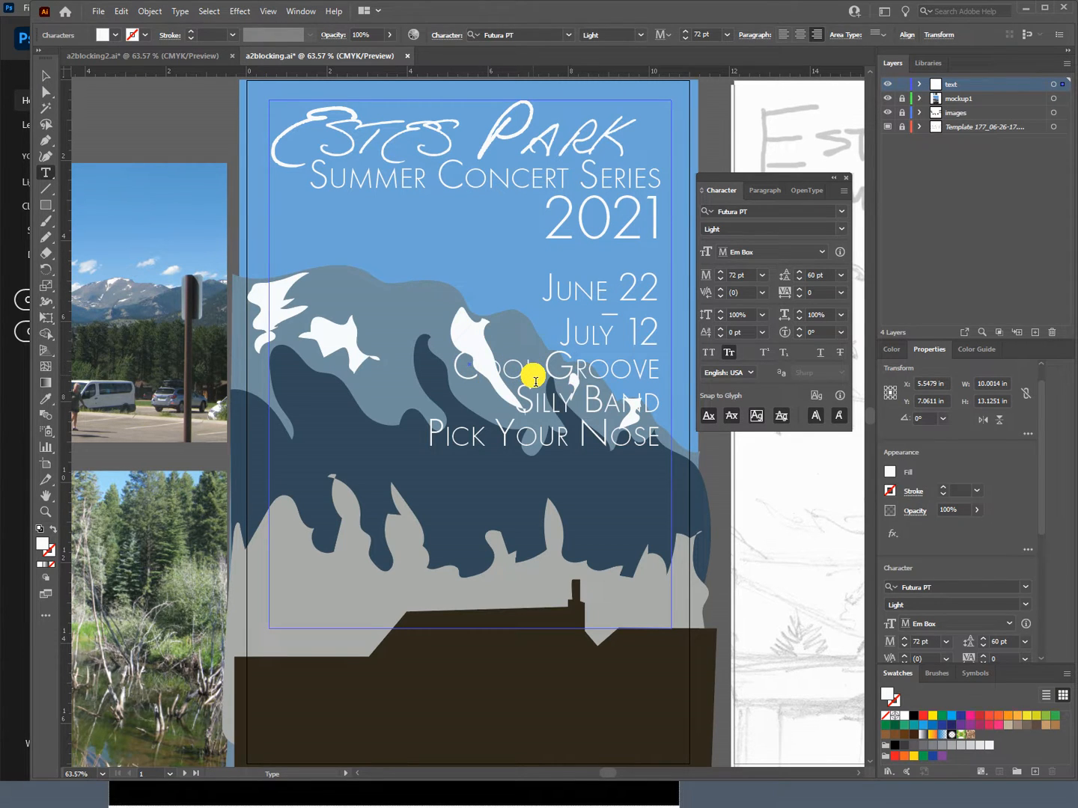
click(768, 202)
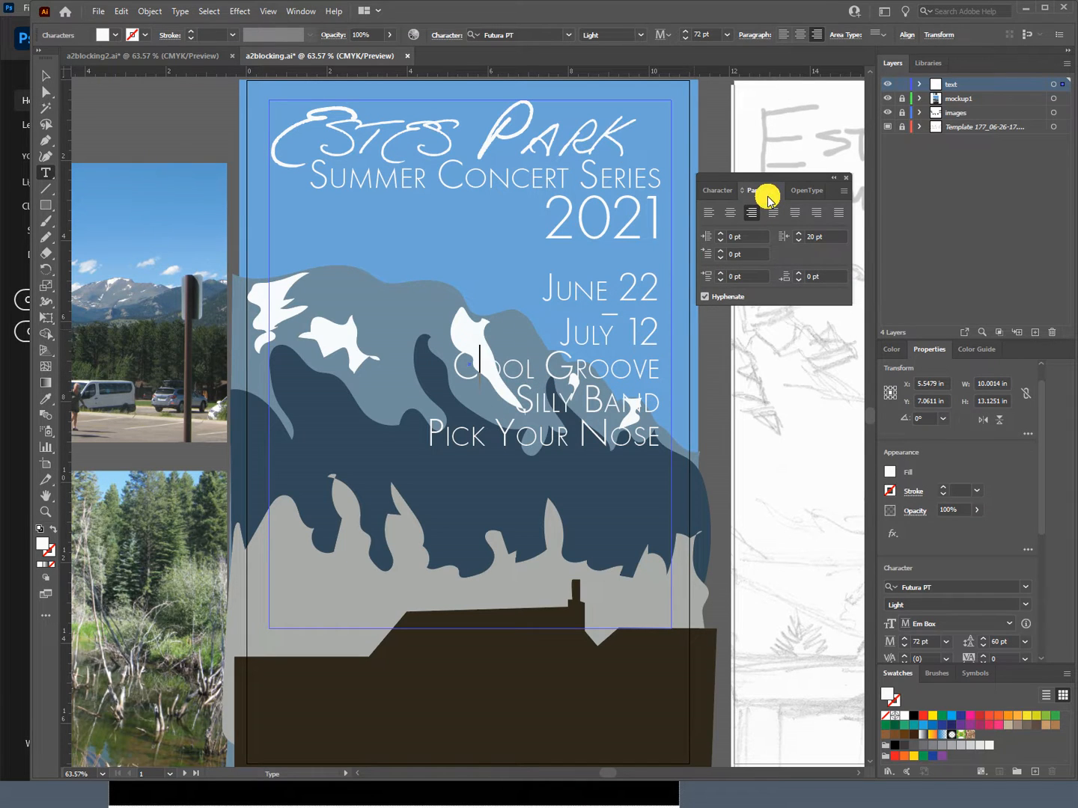
click(720, 273)
click(721, 274)
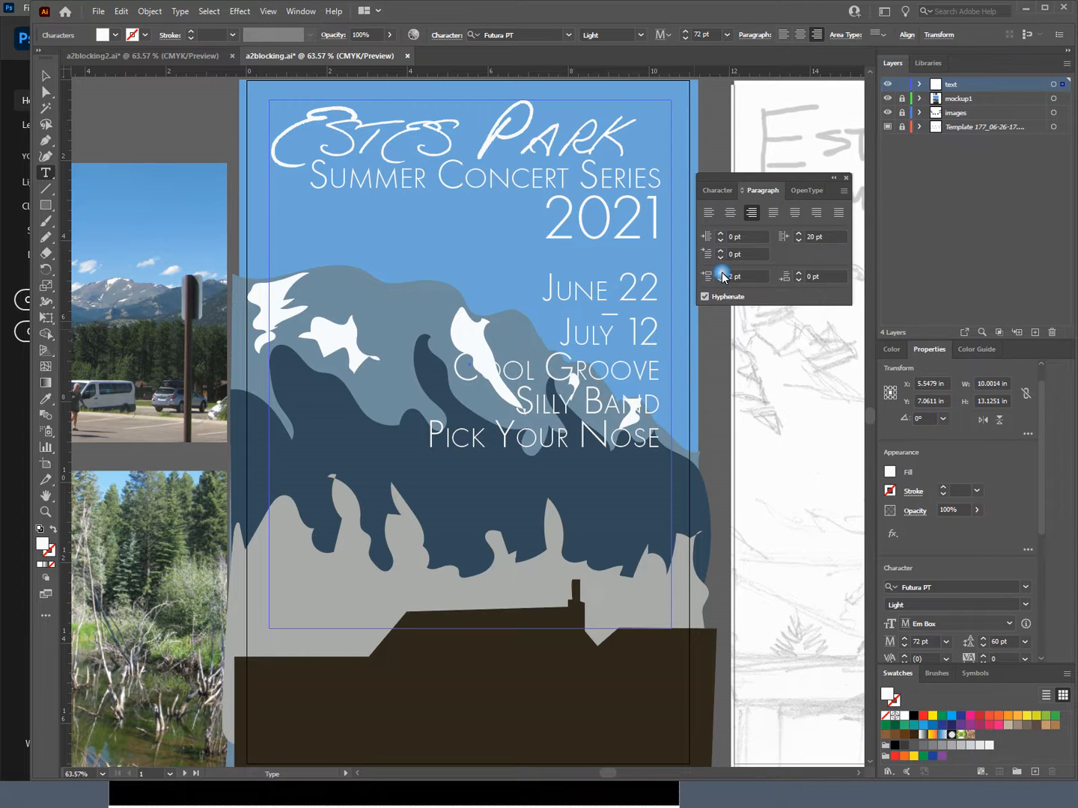
click(721, 273)
click(720, 274)
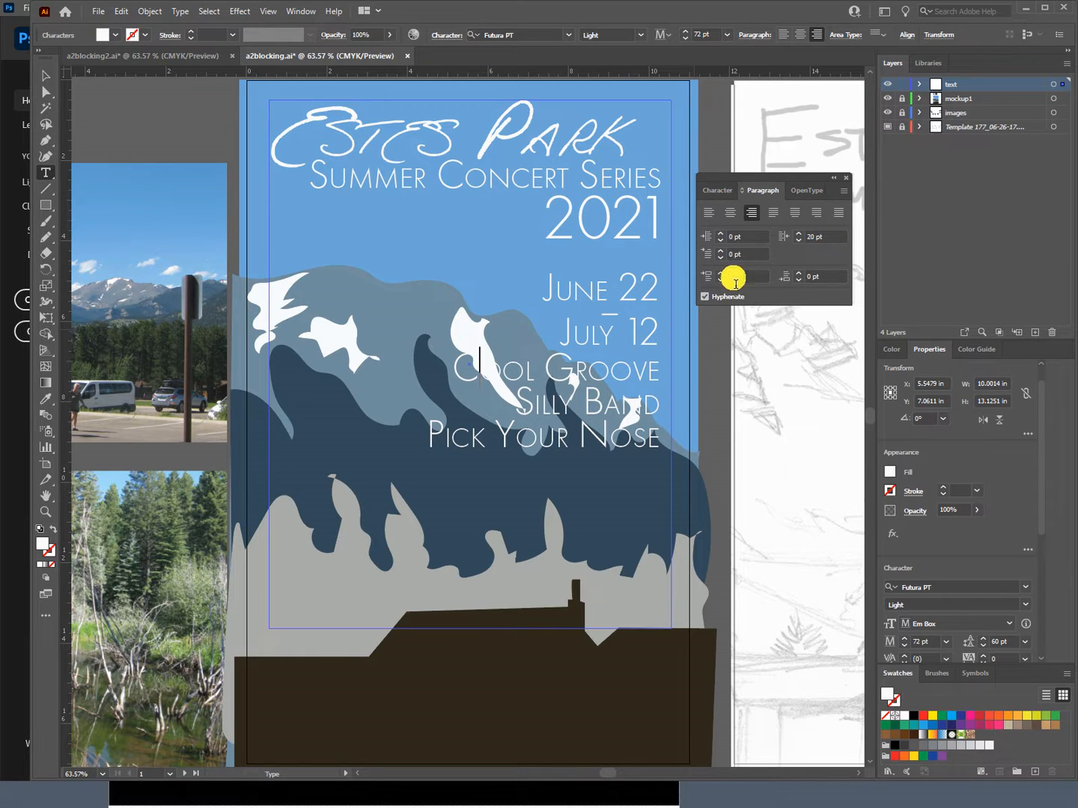
double_click(735, 280)
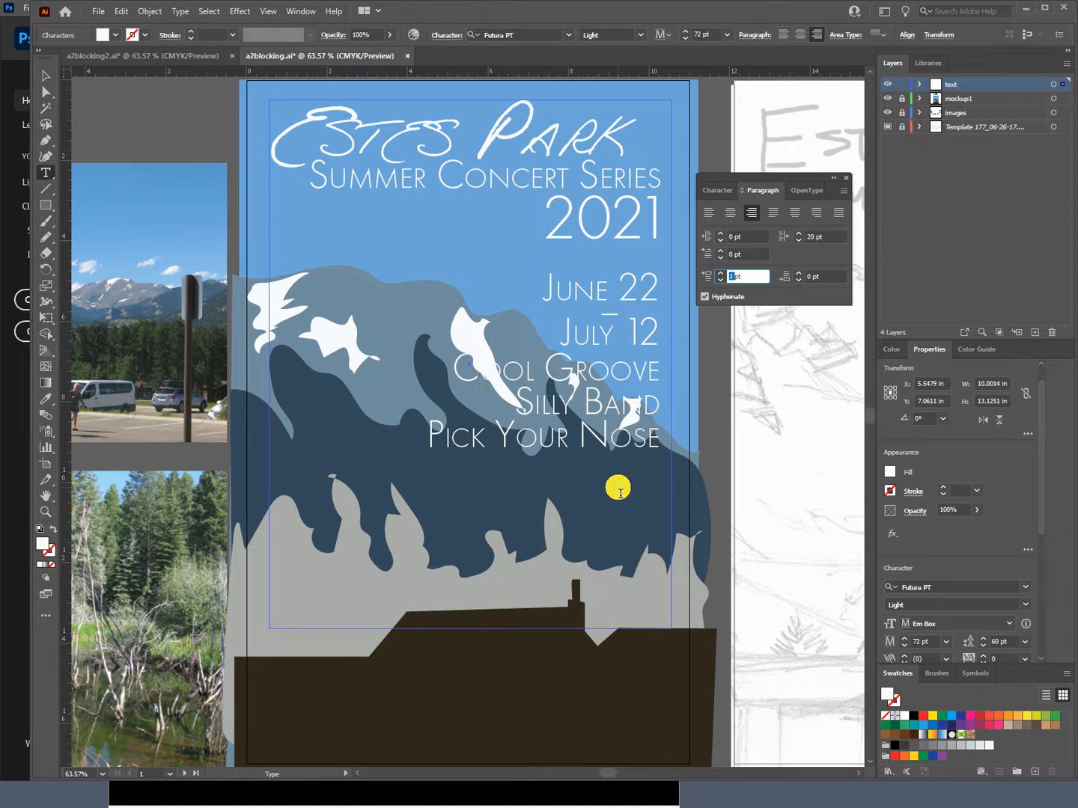
text(70 pt)
key(Tab)
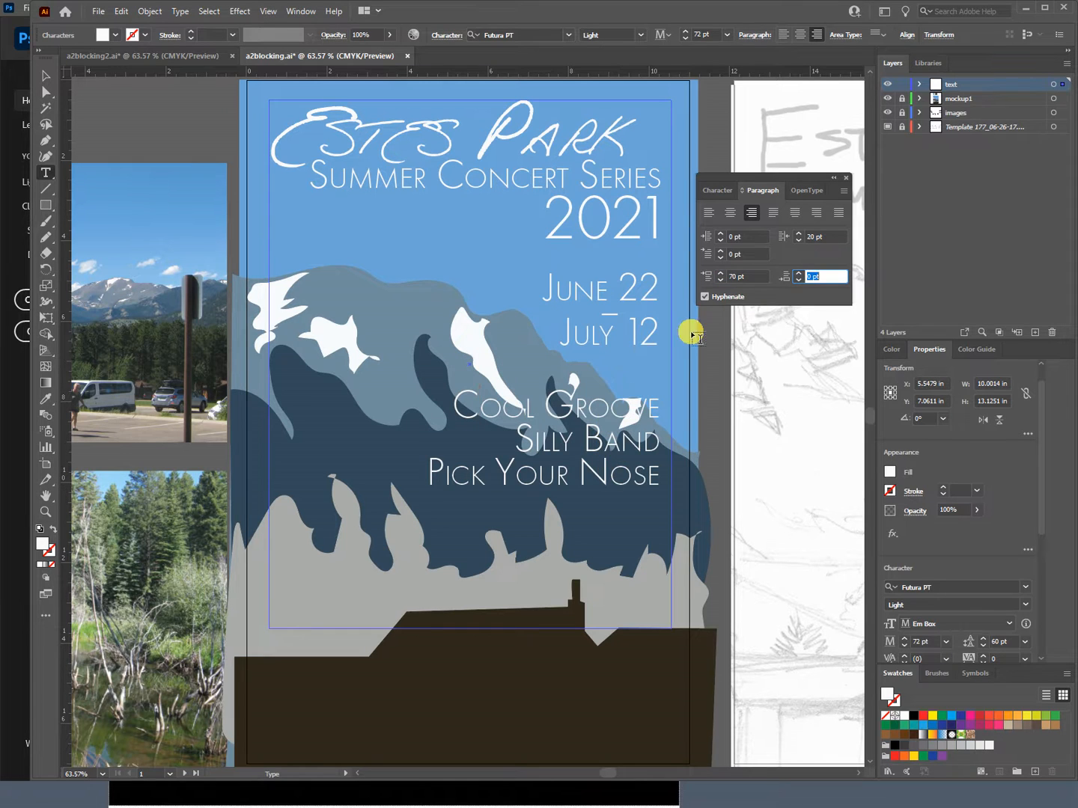
click(733, 281)
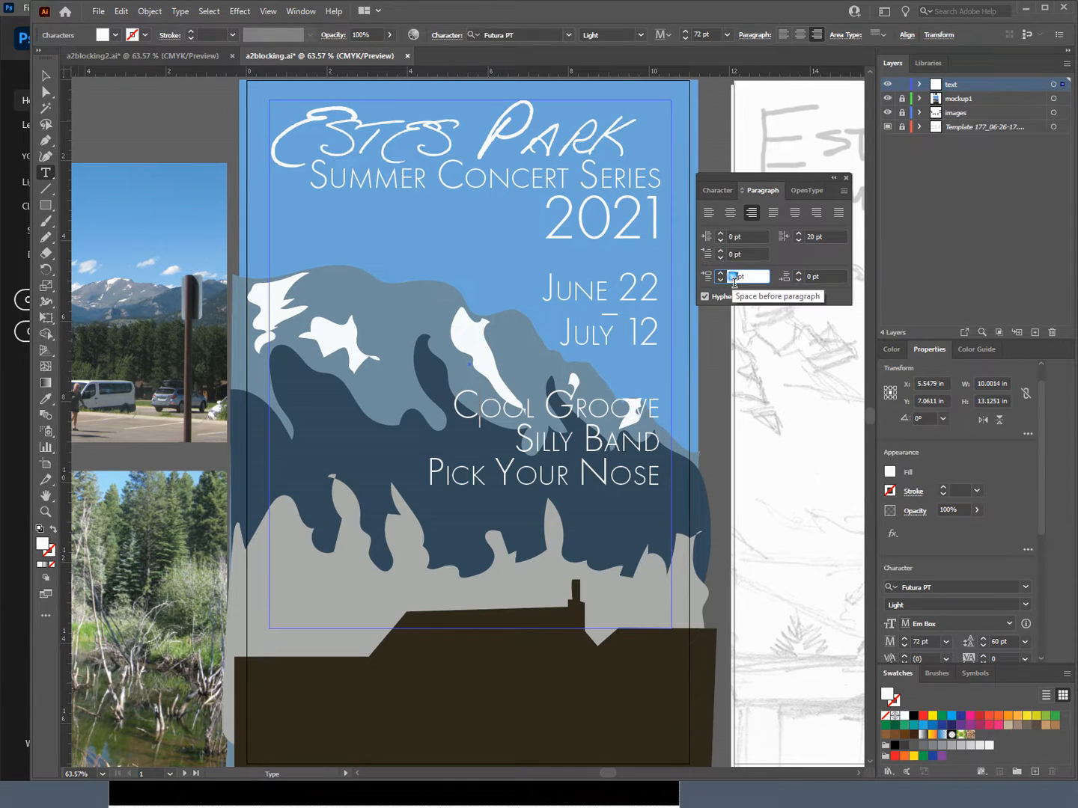
text(1pt)
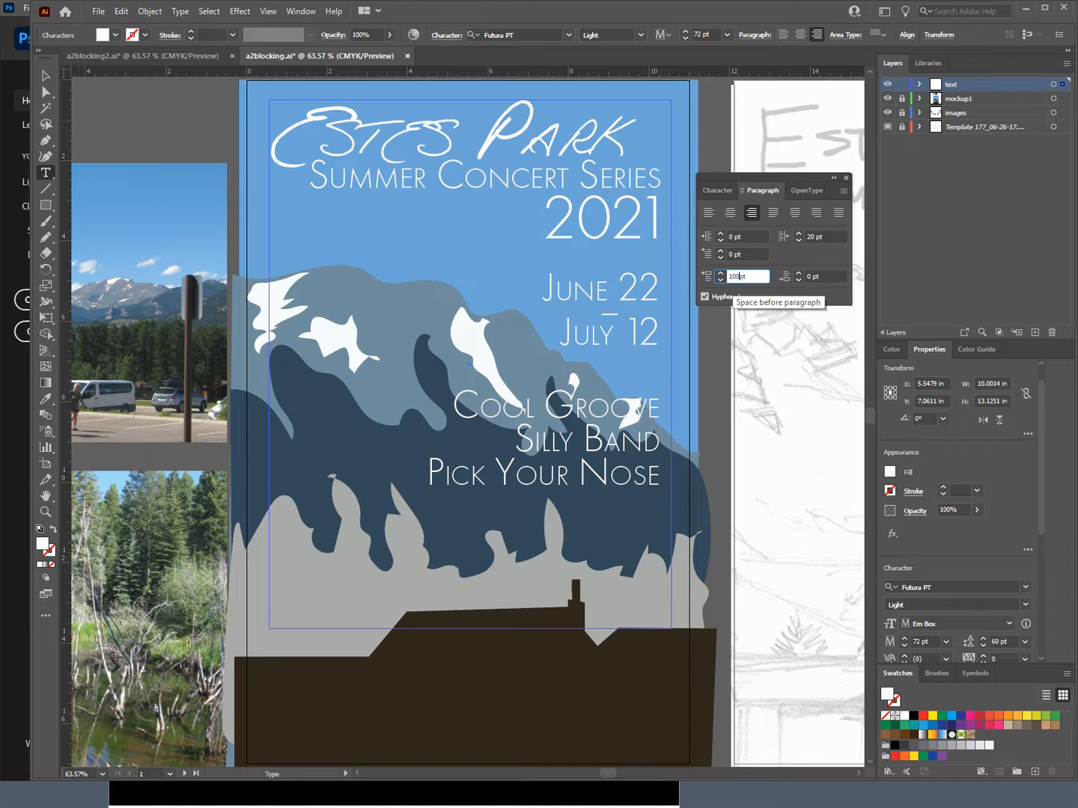
key(Tab)
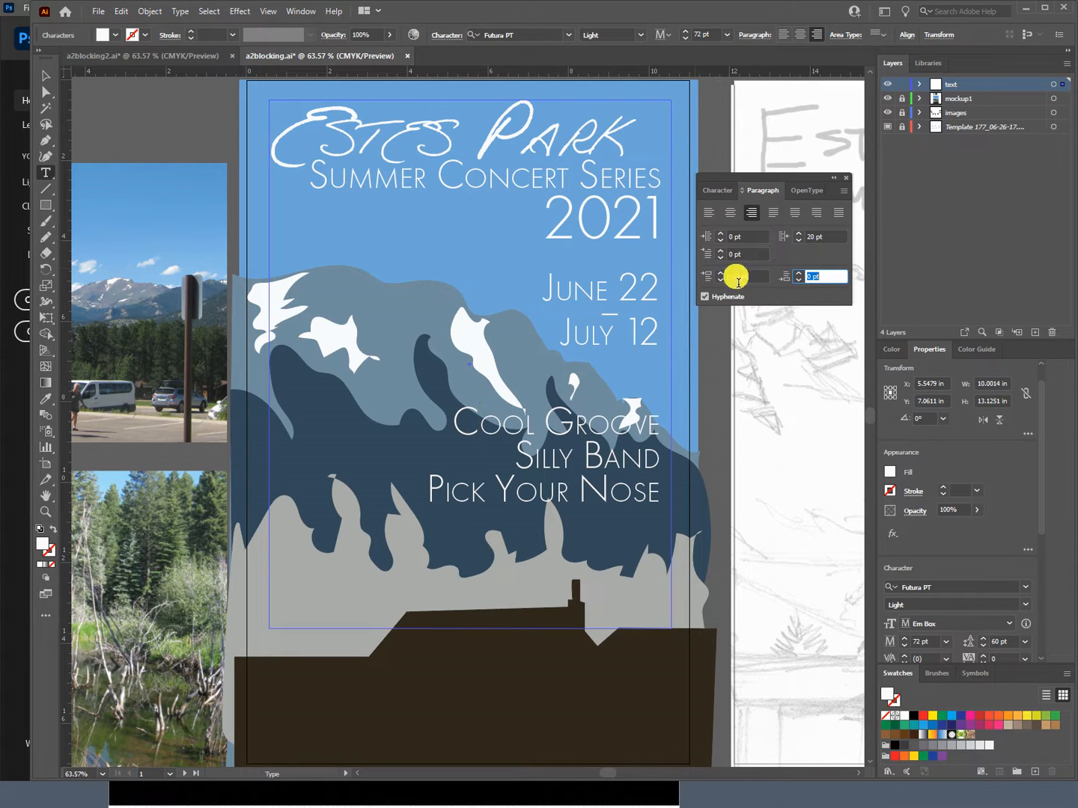
click(738, 279)
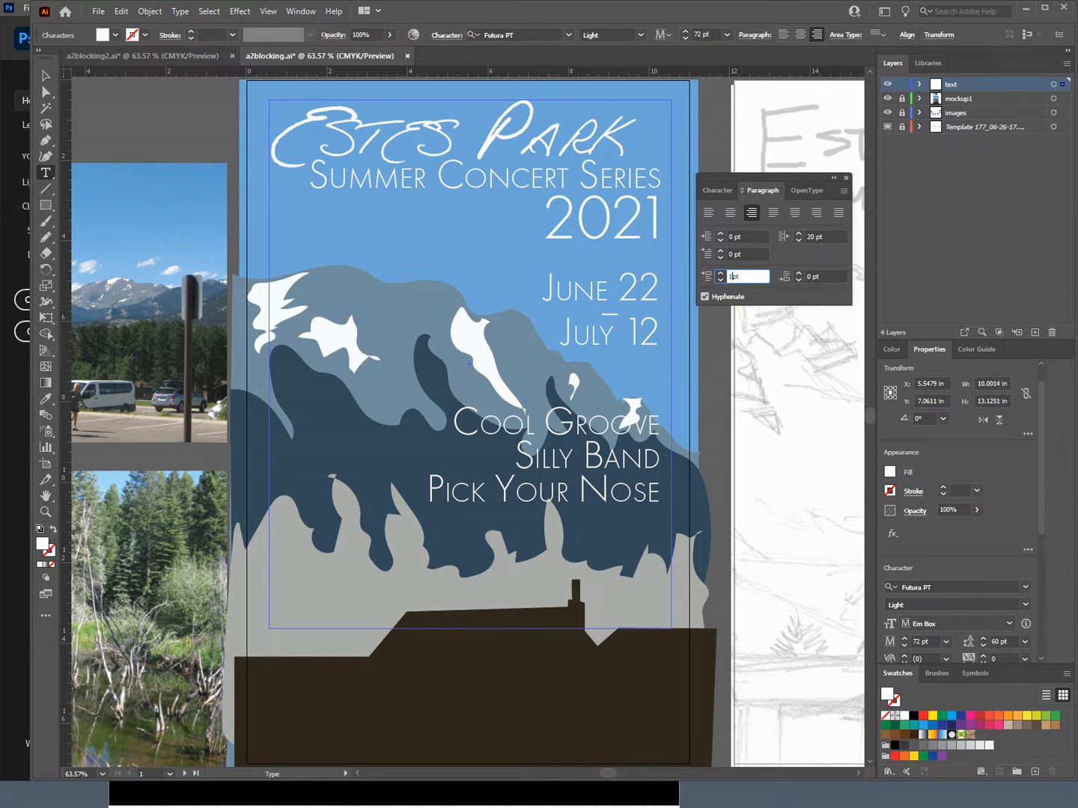
key(Tab)
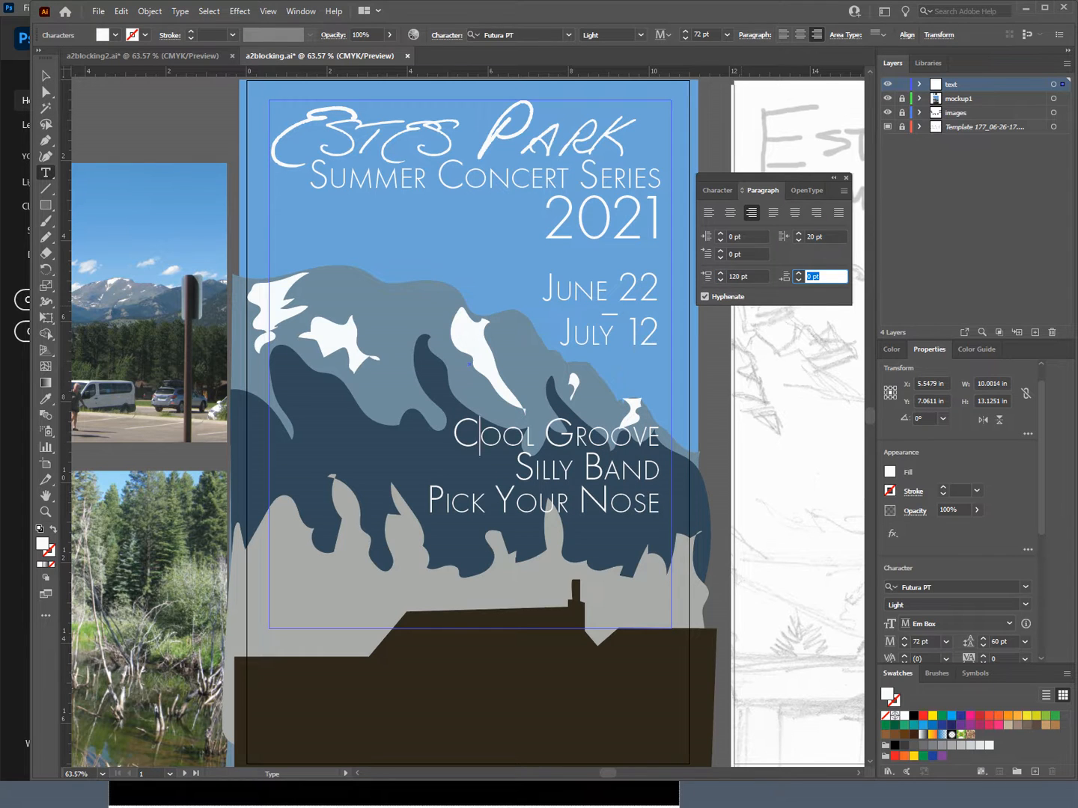
click(733, 279)
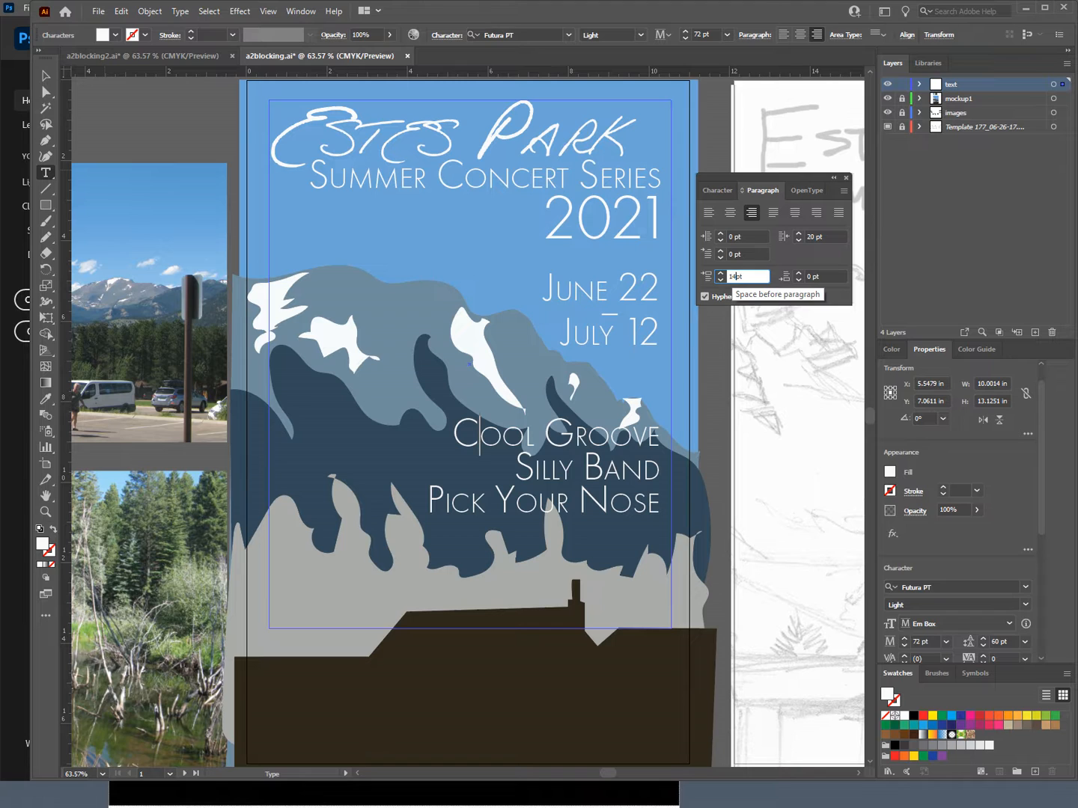
key(Tab)
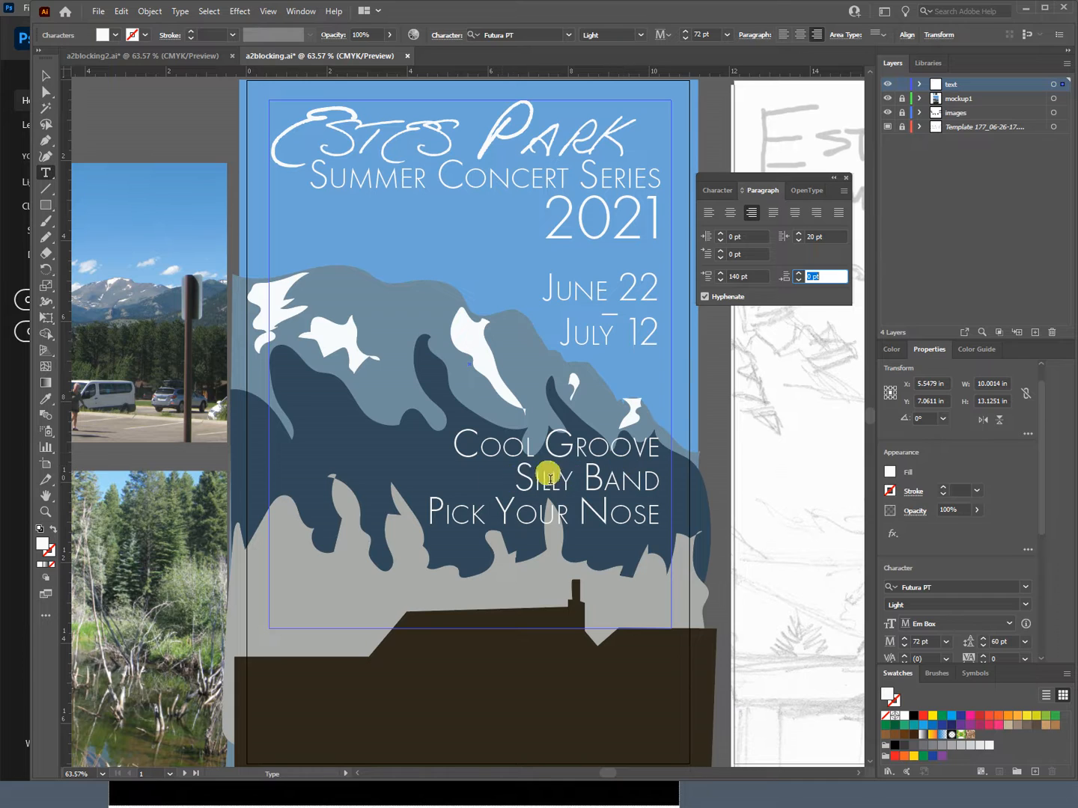
Step: With the text layer locked and mockup1 unlocked, redraw the right half of the dark blue mountain's ridge with the Pencil tool
click(903, 82)
click(907, 100)
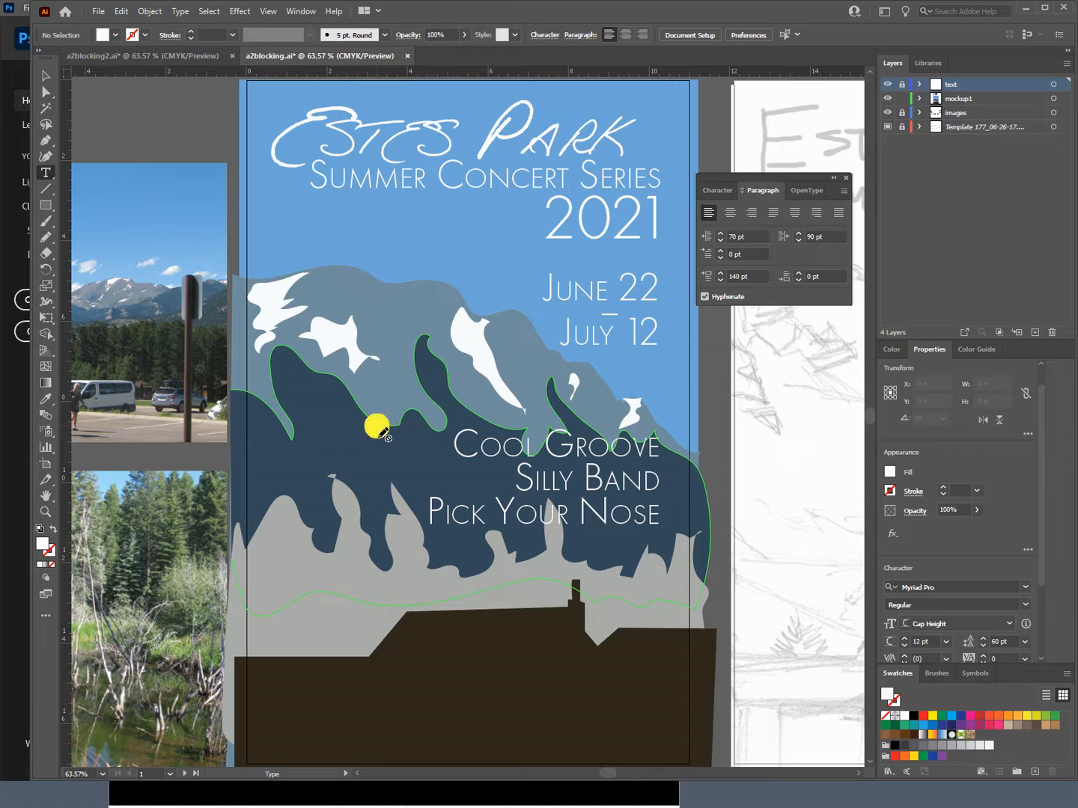
click(47, 76)
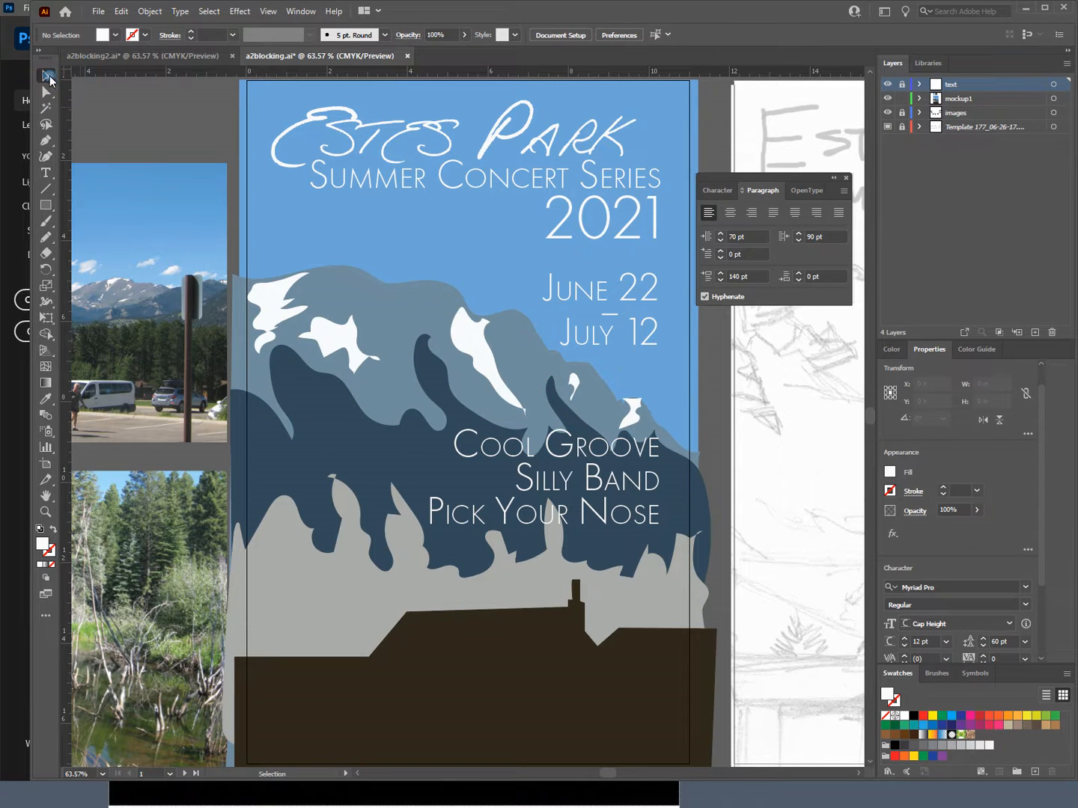
click(370, 420)
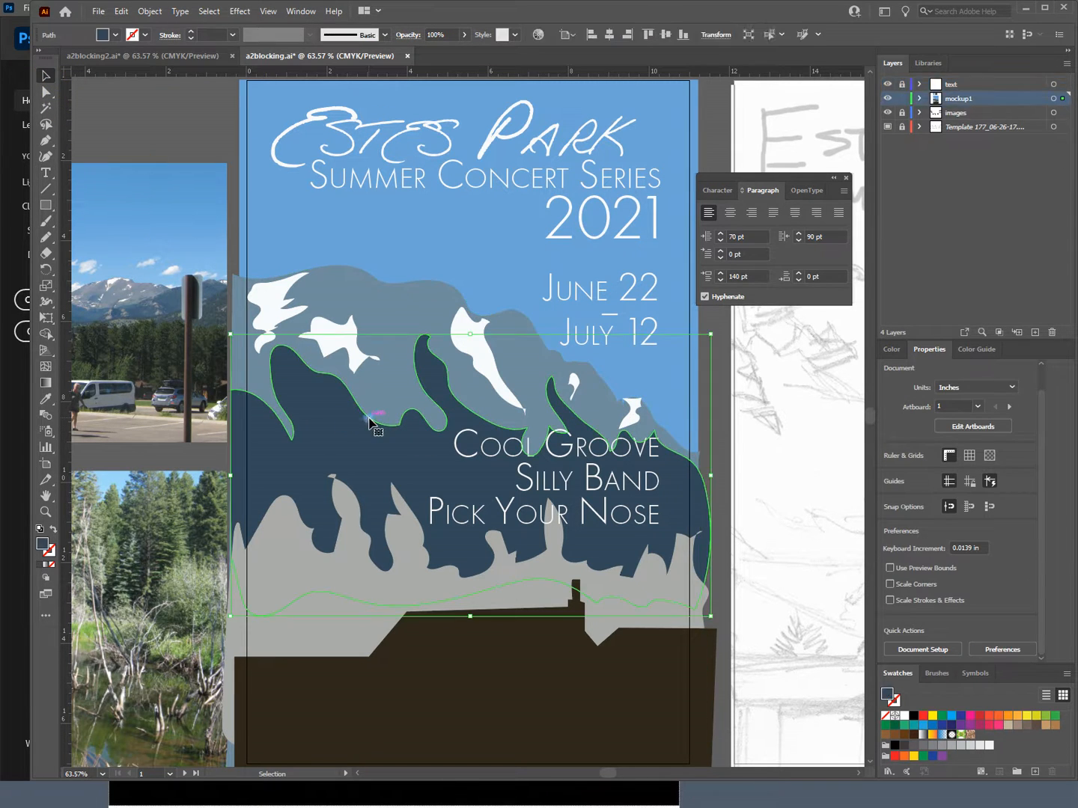
click(369, 431)
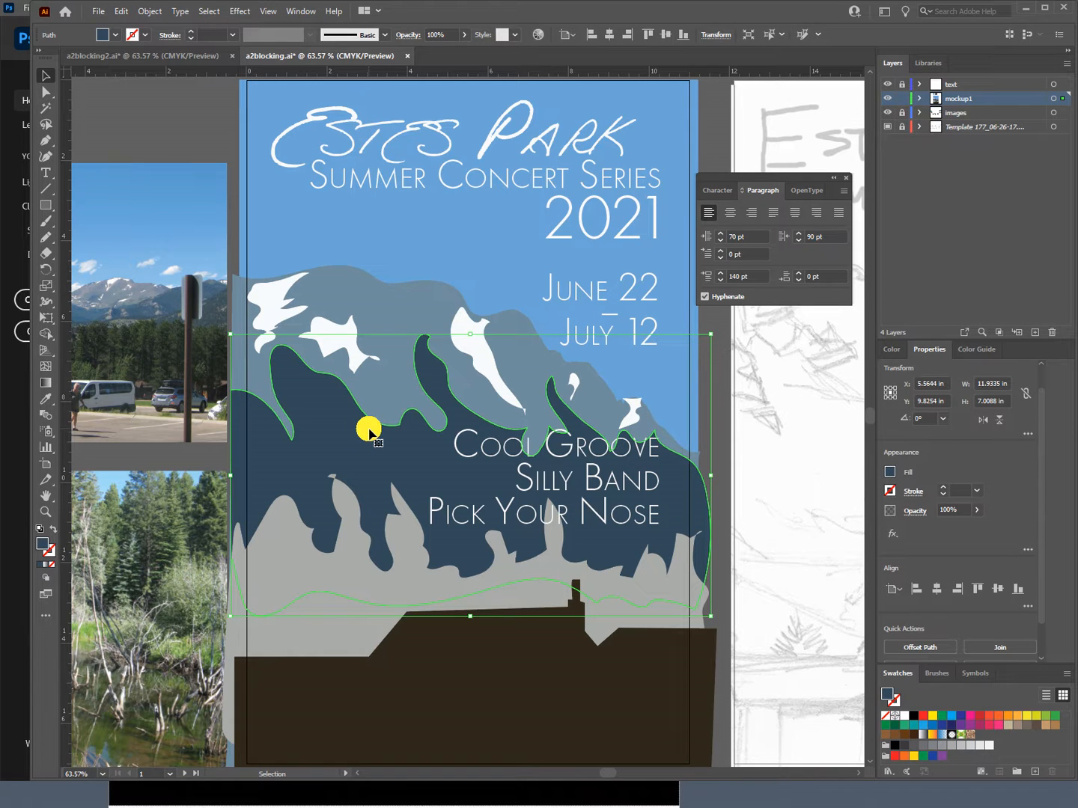
click(46, 236)
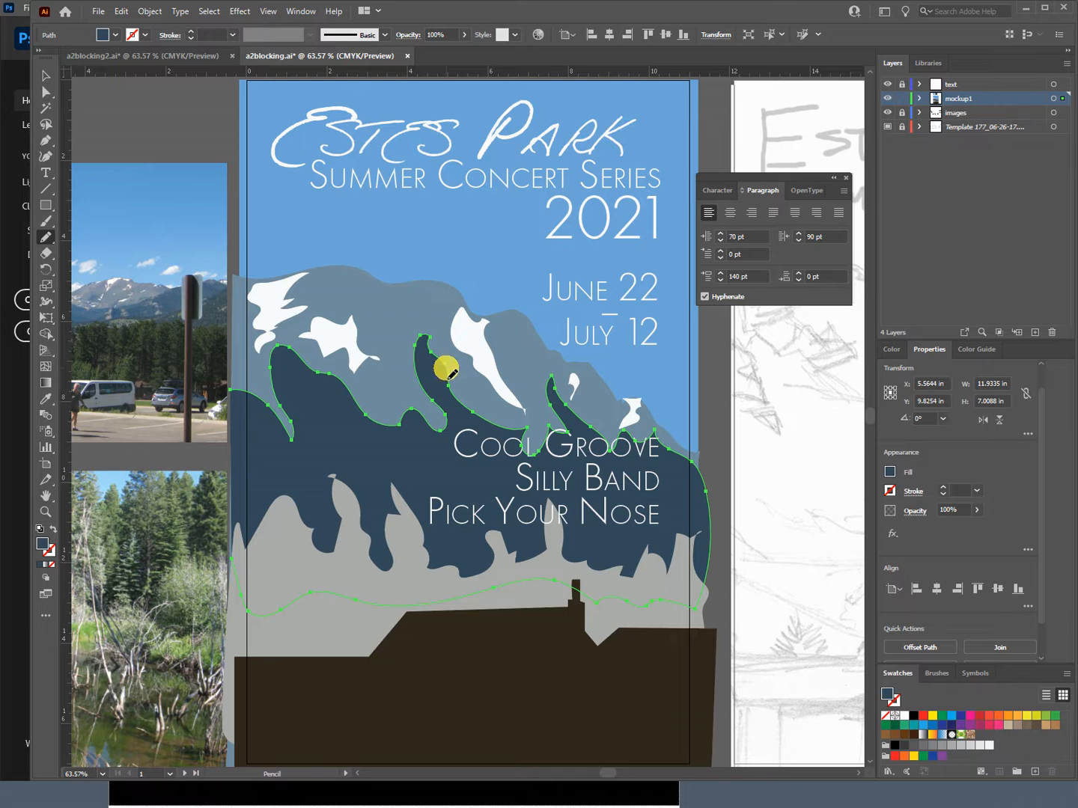
drag(447, 371, 449, 386)
mouse_move(557, 413)
mouse_down()
mouse_move(566, 515)
mouse_move(597, 467)
mouse_move(585, 423)
mouse_up()
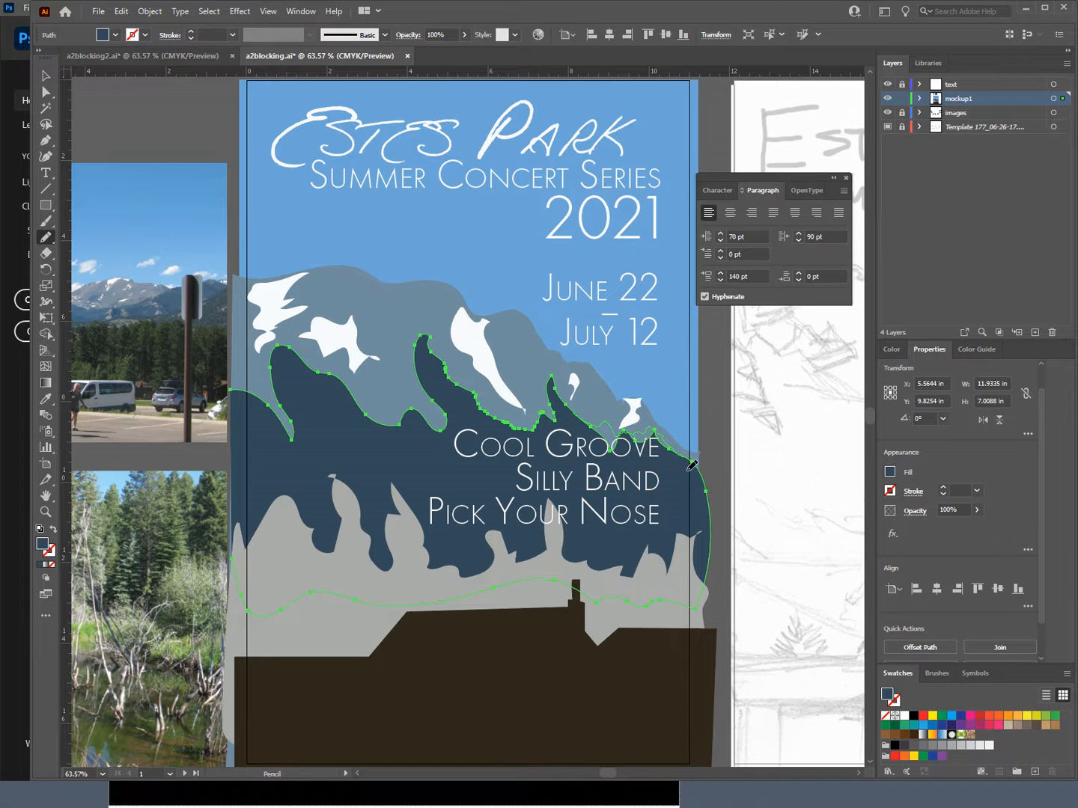
drag(708, 482, 704, 471)
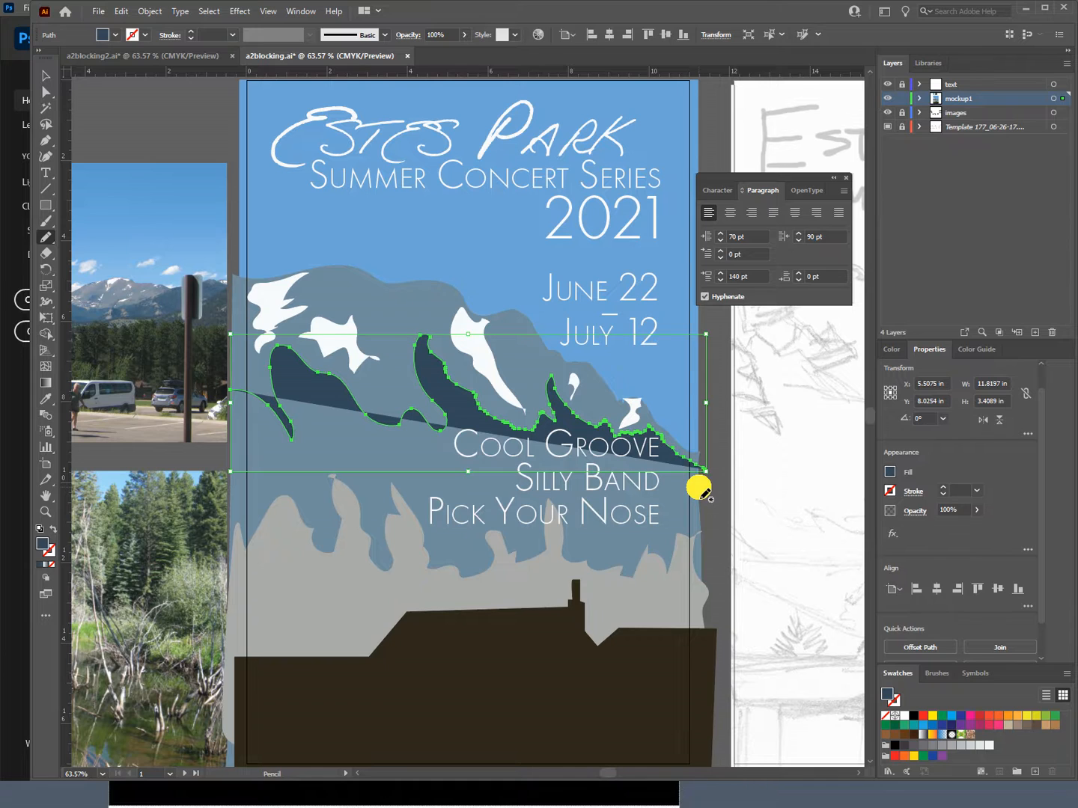
key(ctrl+z)
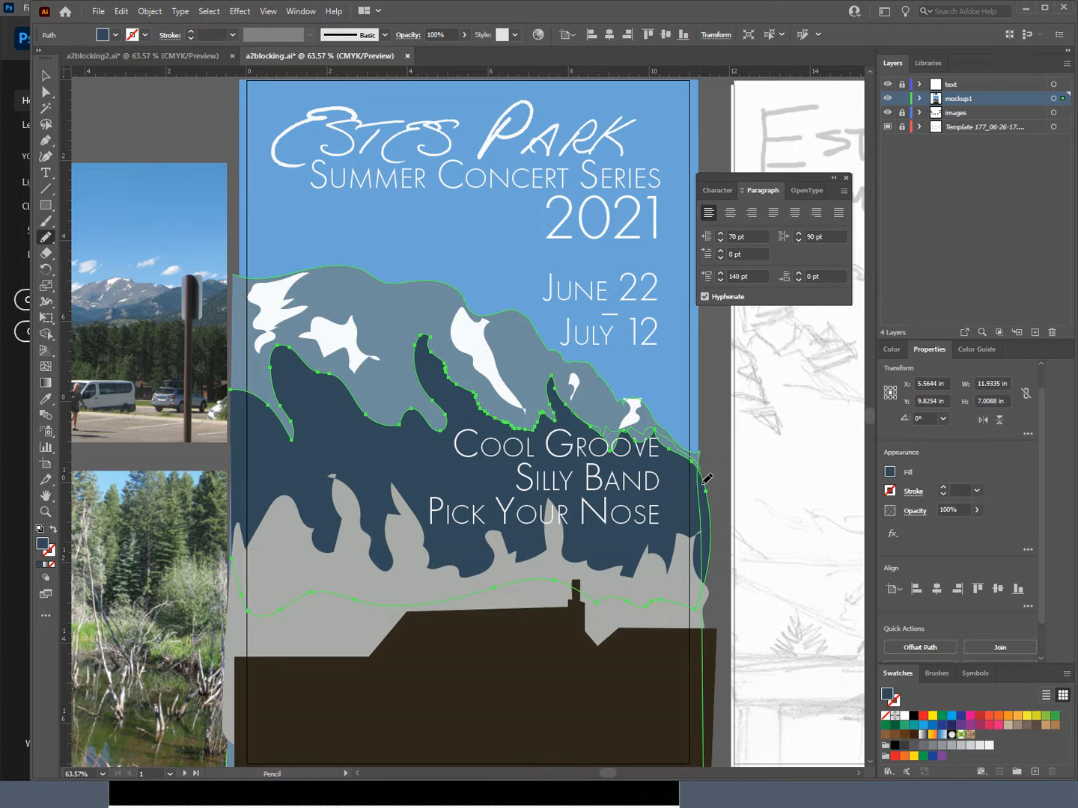
key(ctrl+shift+z)
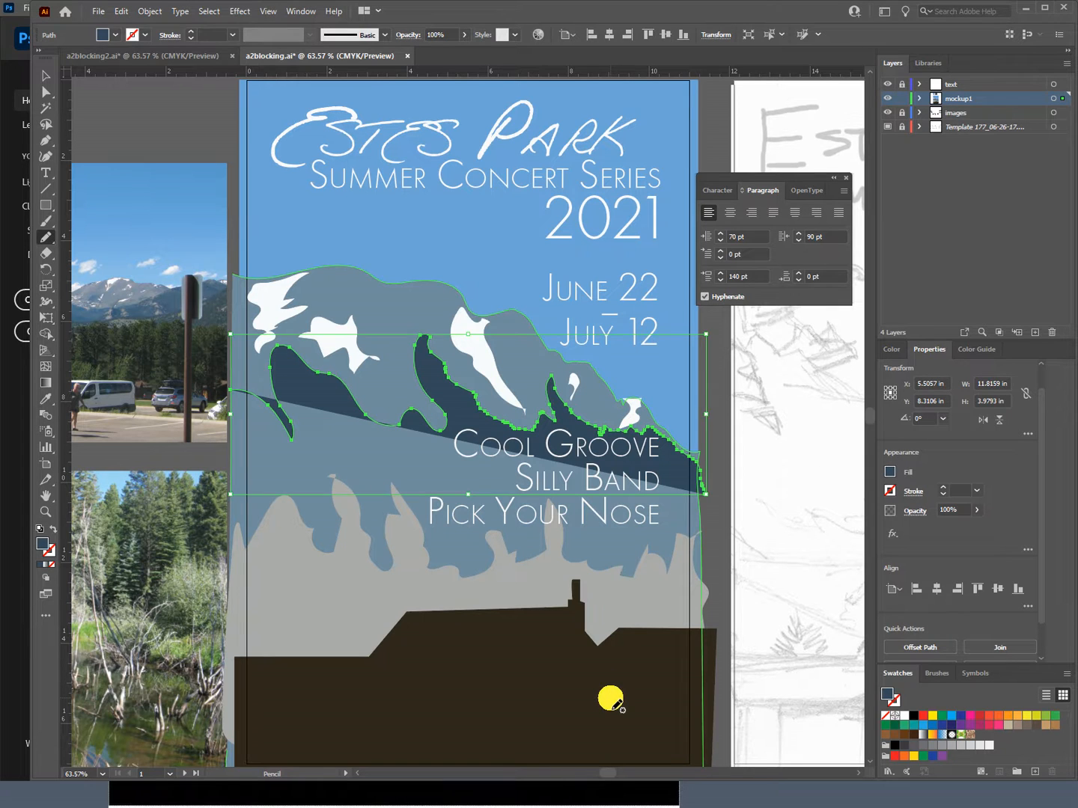
key(ctrl+z)
Step: Redraw the dark blue mountain's right ridge, right side, base and left edge with the Pencil tool, closing the shape behind the cabin
drag(552, 425, 578, 412)
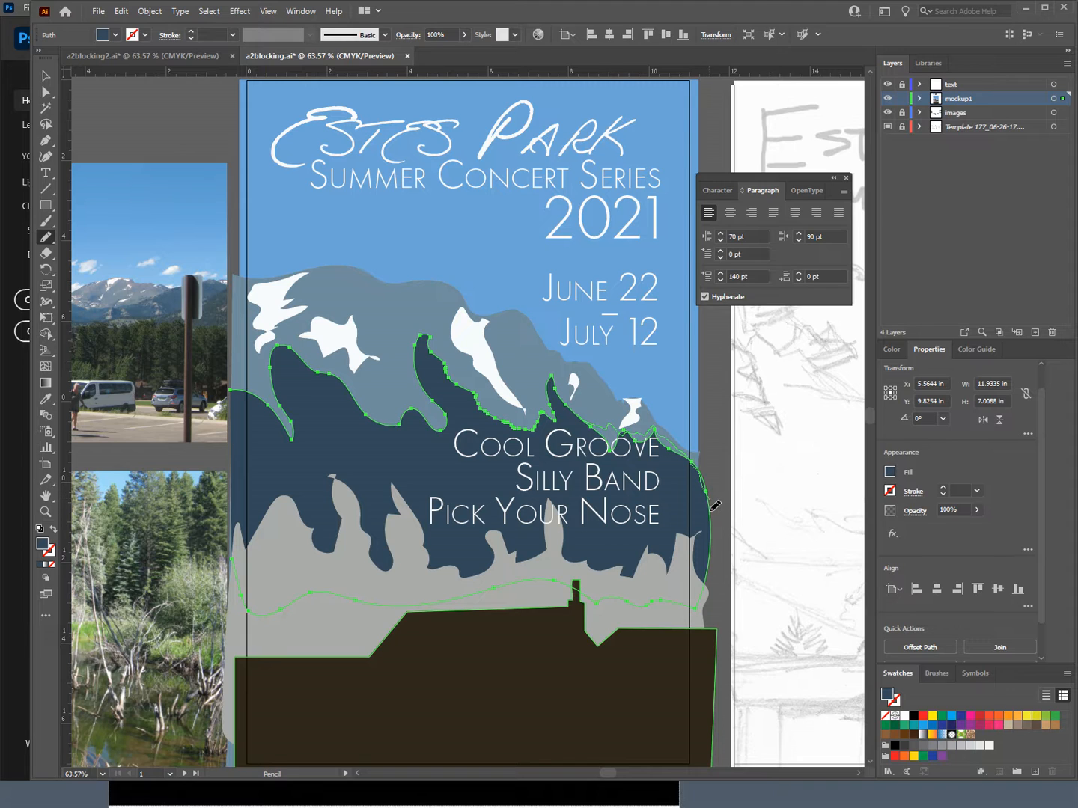
drag(709, 548, 709, 549)
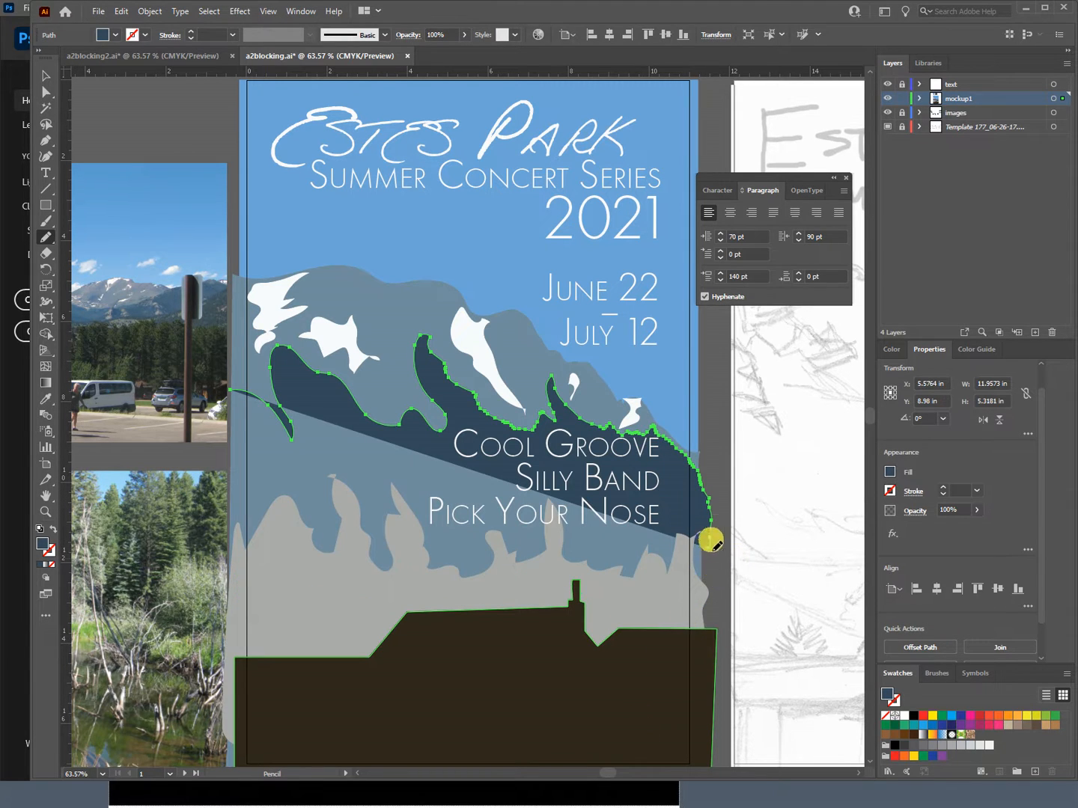
mouse_move(709, 528)
mouse_down()
mouse_move(701, 690)
mouse_move(548, 707)
mouse_move(244, 708)
mouse_up()
drag(231, 605, 238, 404)
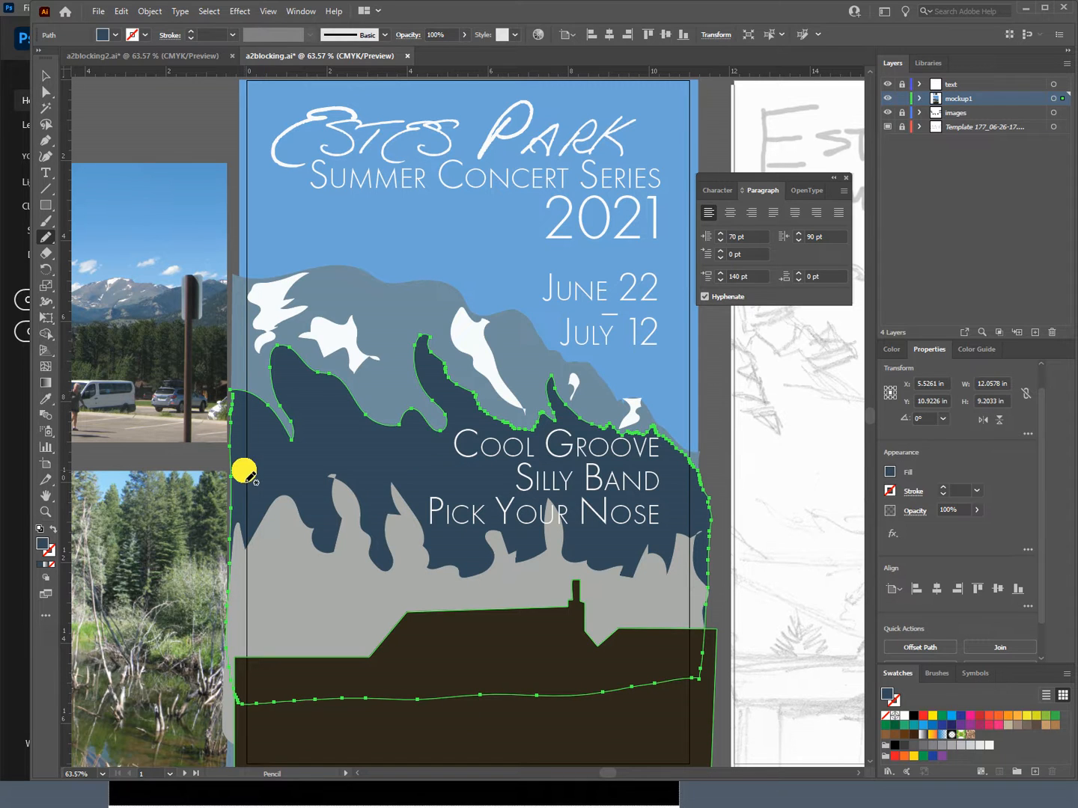
ctrl+click(515, 573)
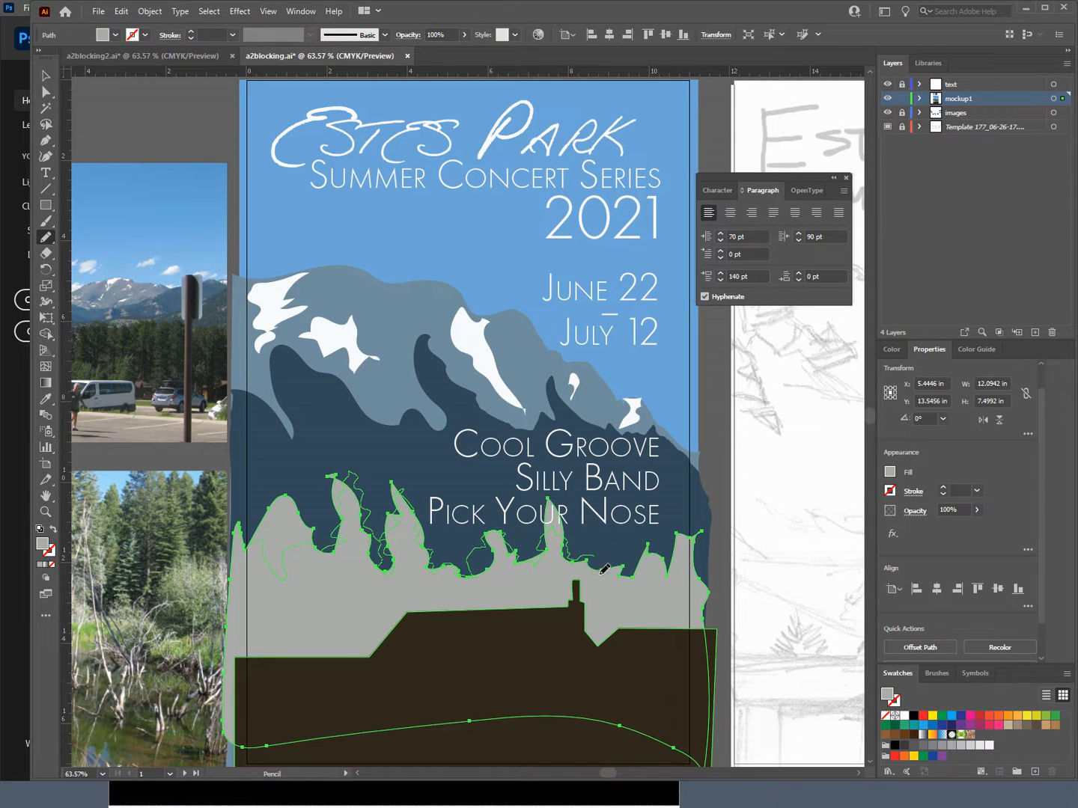
drag(634, 588, 634, 590)
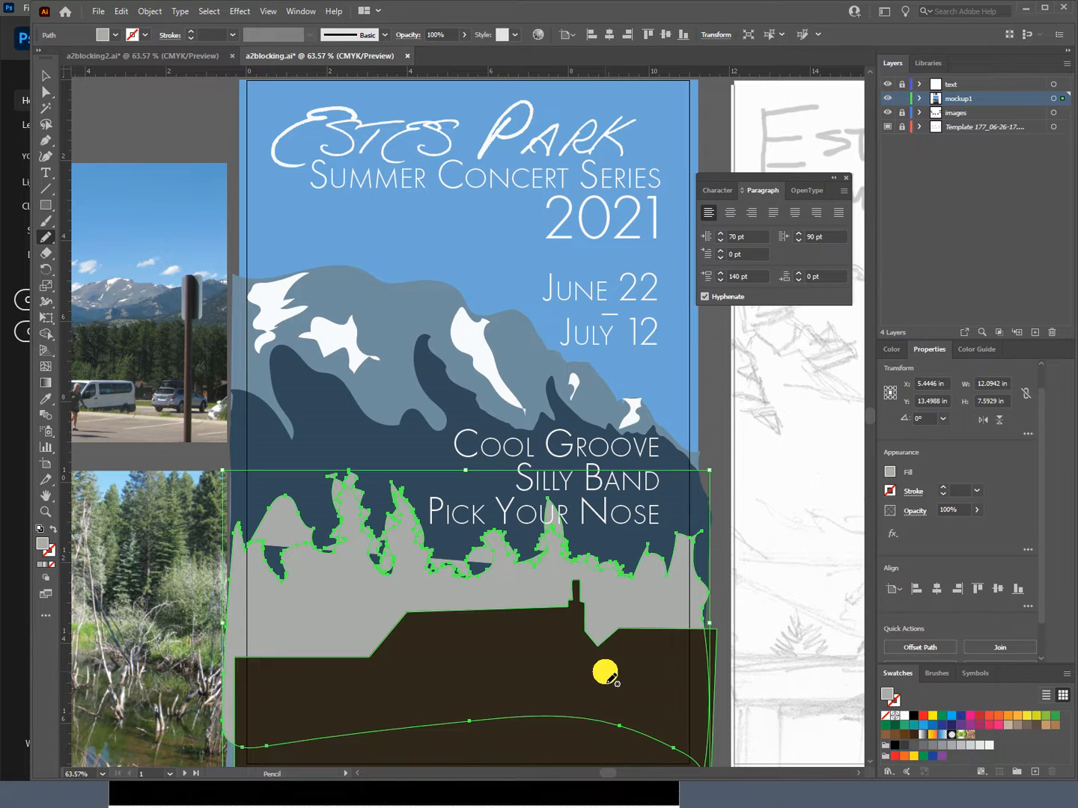
key(ctrl+z)
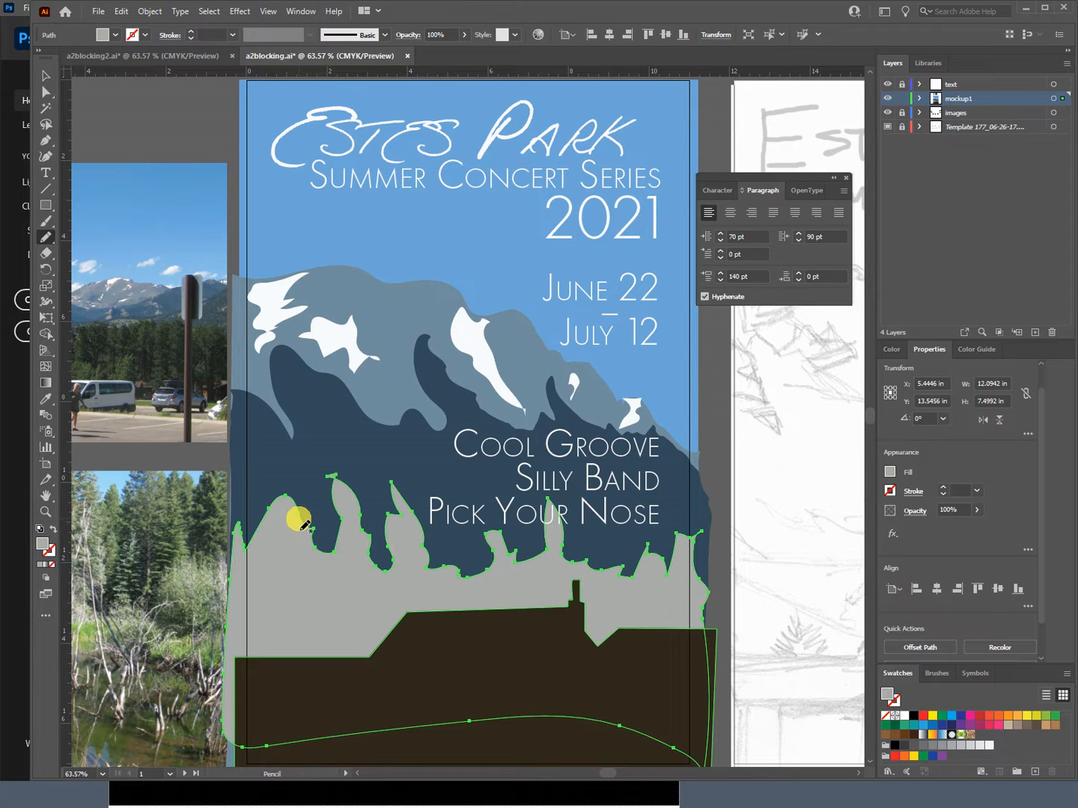
drag(304, 525, 316, 536)
mouse_move(347, 503)
mouse_down()
mouse_move(357, 481)
mouse_move(366, 568)
mouse_up()
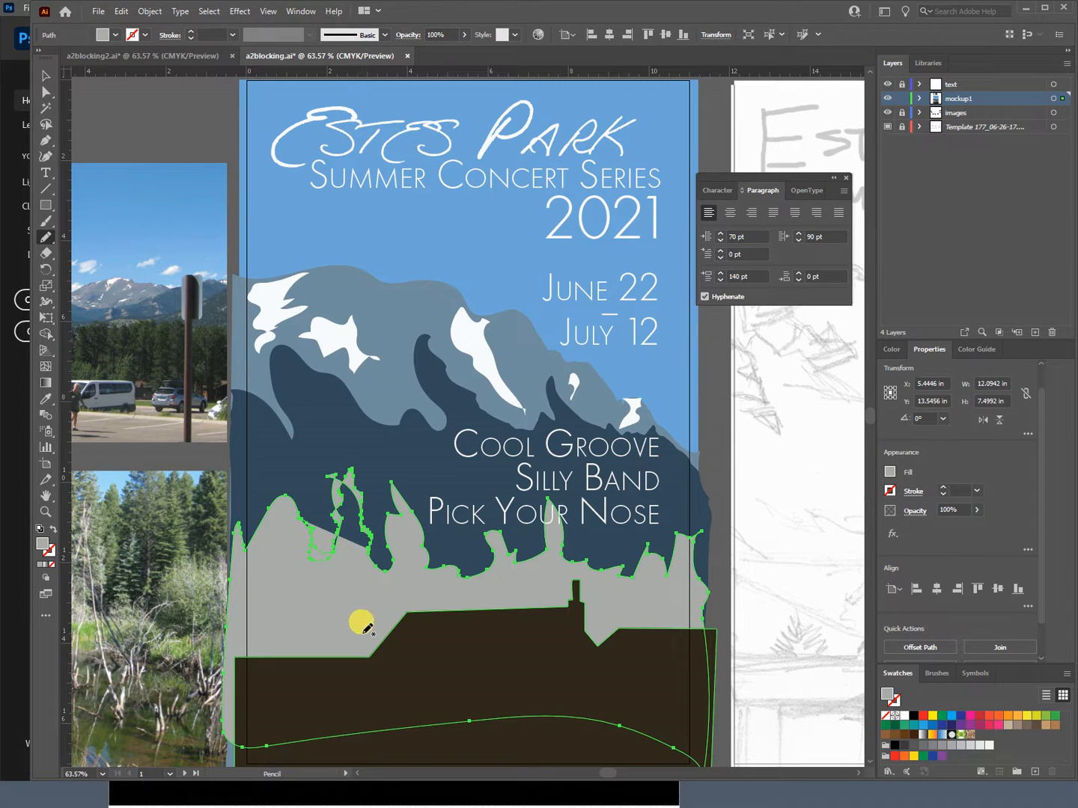
key(ctrl+z)
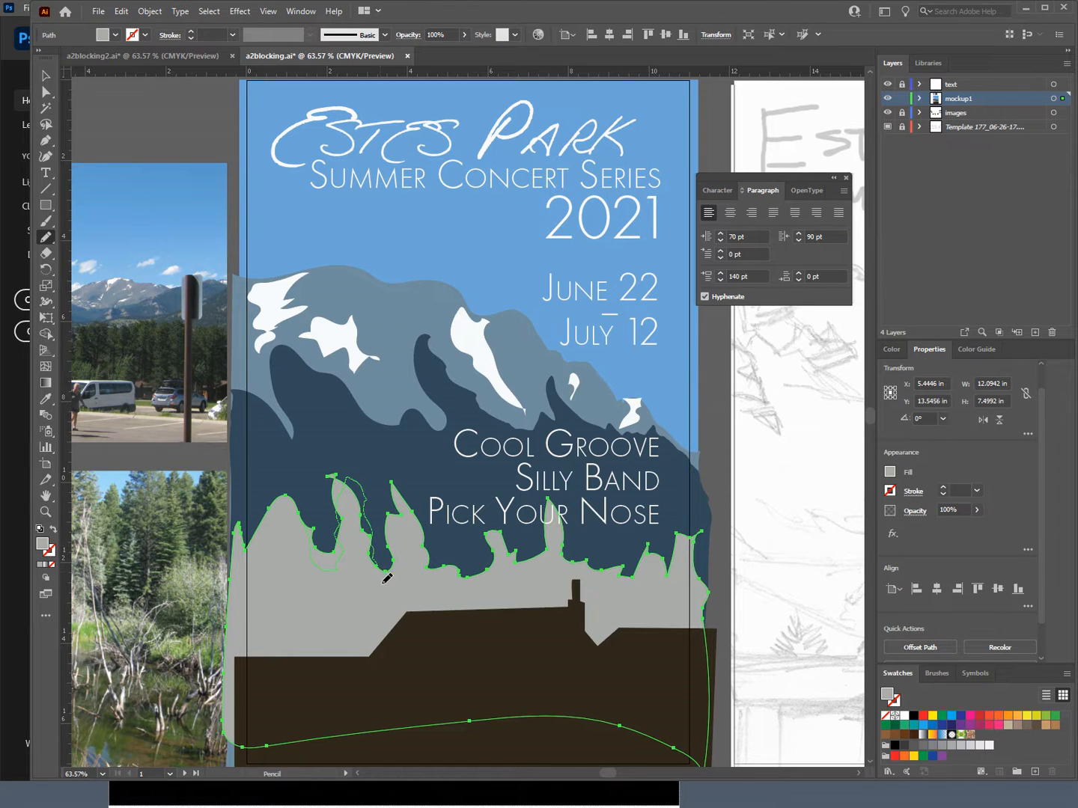
Step: Redraw the two tall left-hand trees and the two small middle trees of the gray treeline as jagged evergreens with the Pencil tool
drag(390, 580, 395, 584)
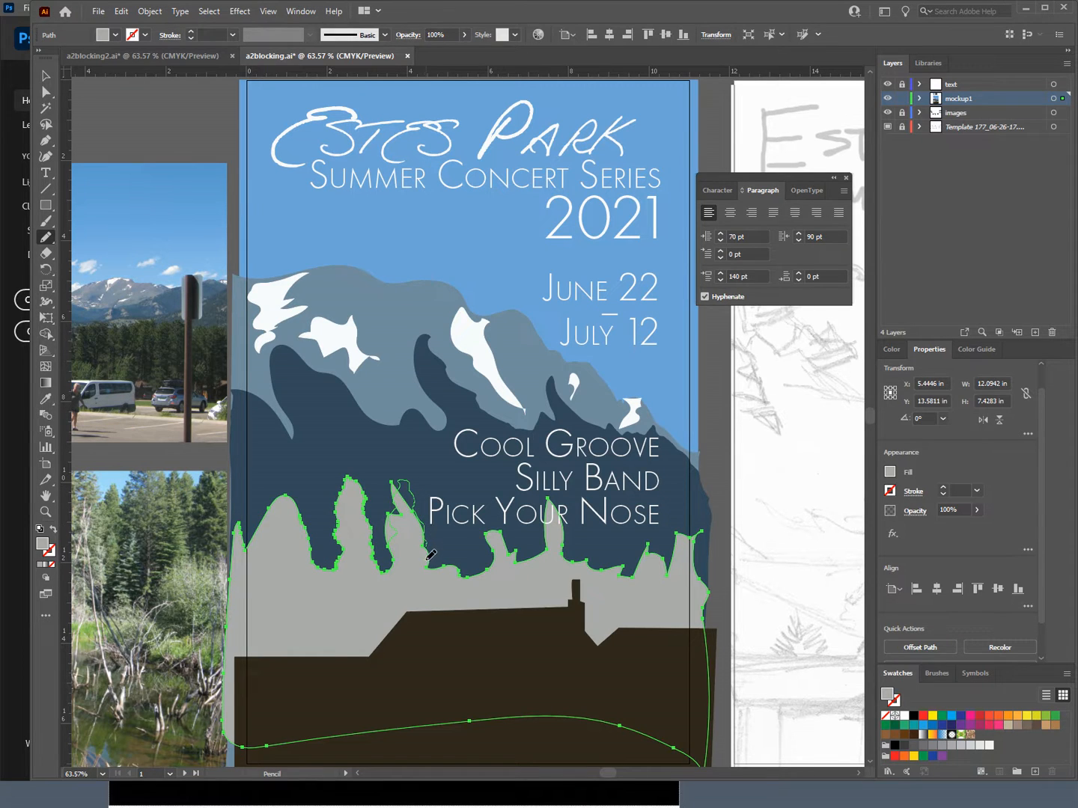
drag(432, 581, 433, 582)
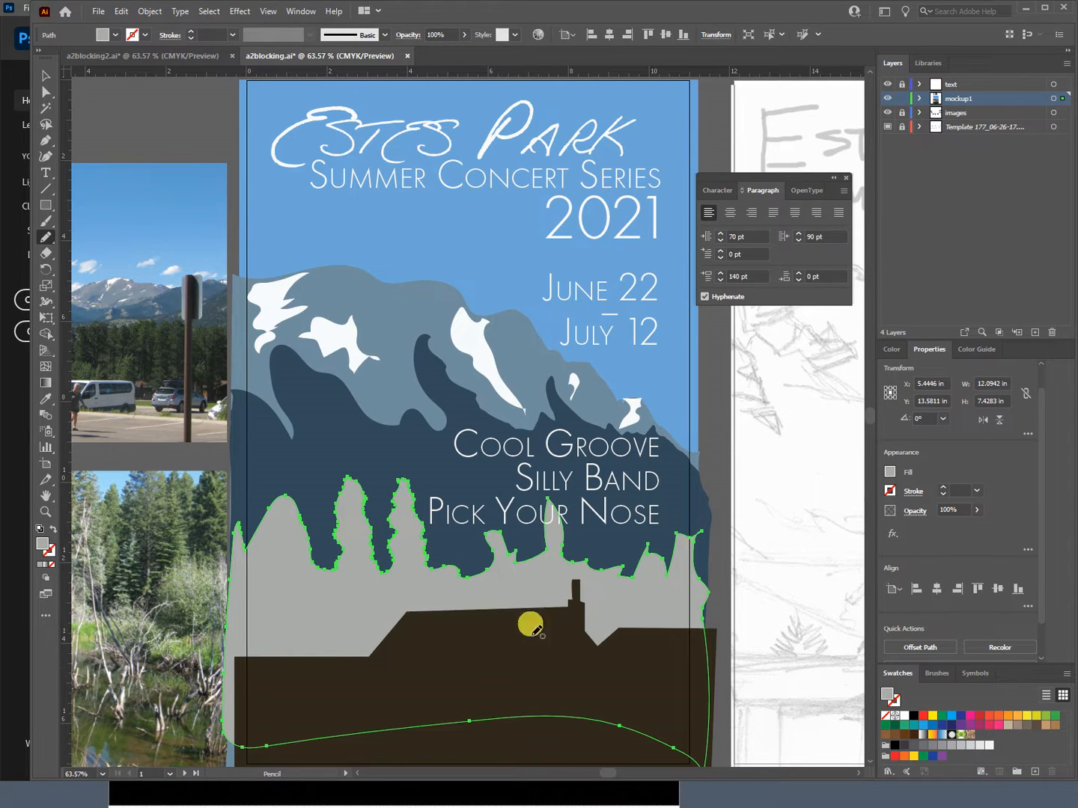
mouse_move(533, 562)
mouse_down()
mouse_move(518, 566)
mouse_move(526, 572)
mouse_up()
drag(576, 575, 581, 568)
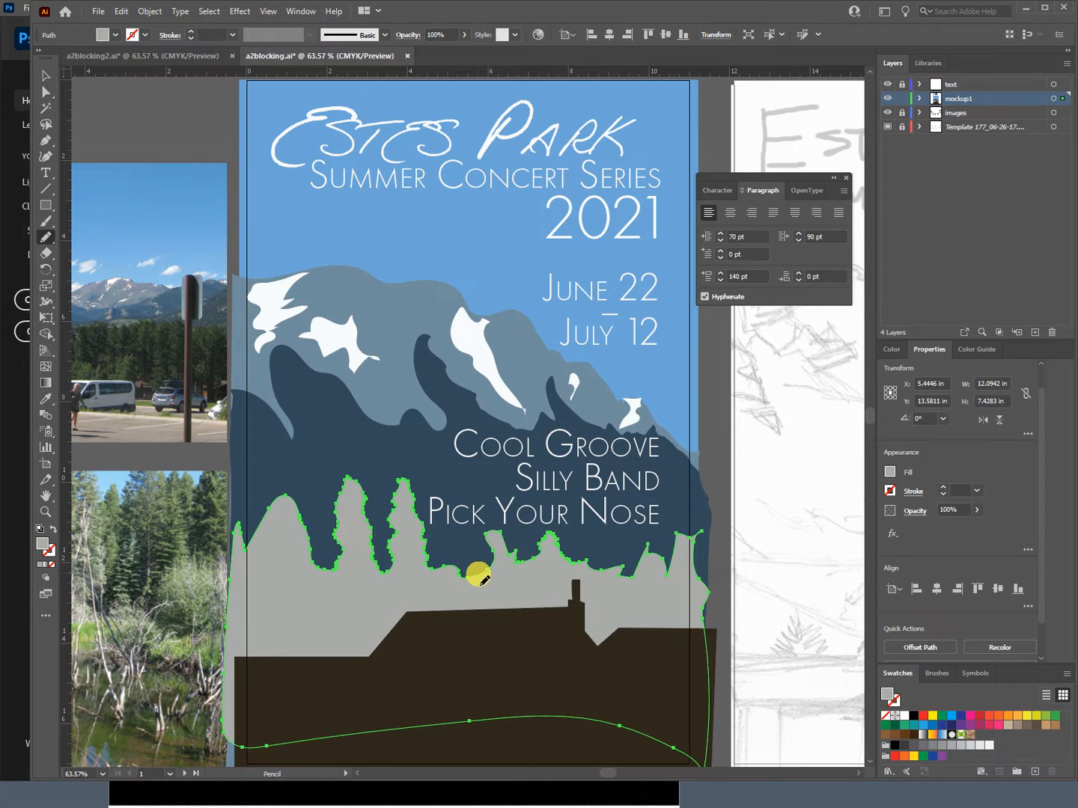
mouse_move(483, 578)
mouse_down()
mouse_move(497, 538)
mouse_move(518, 571)
mouse_up()
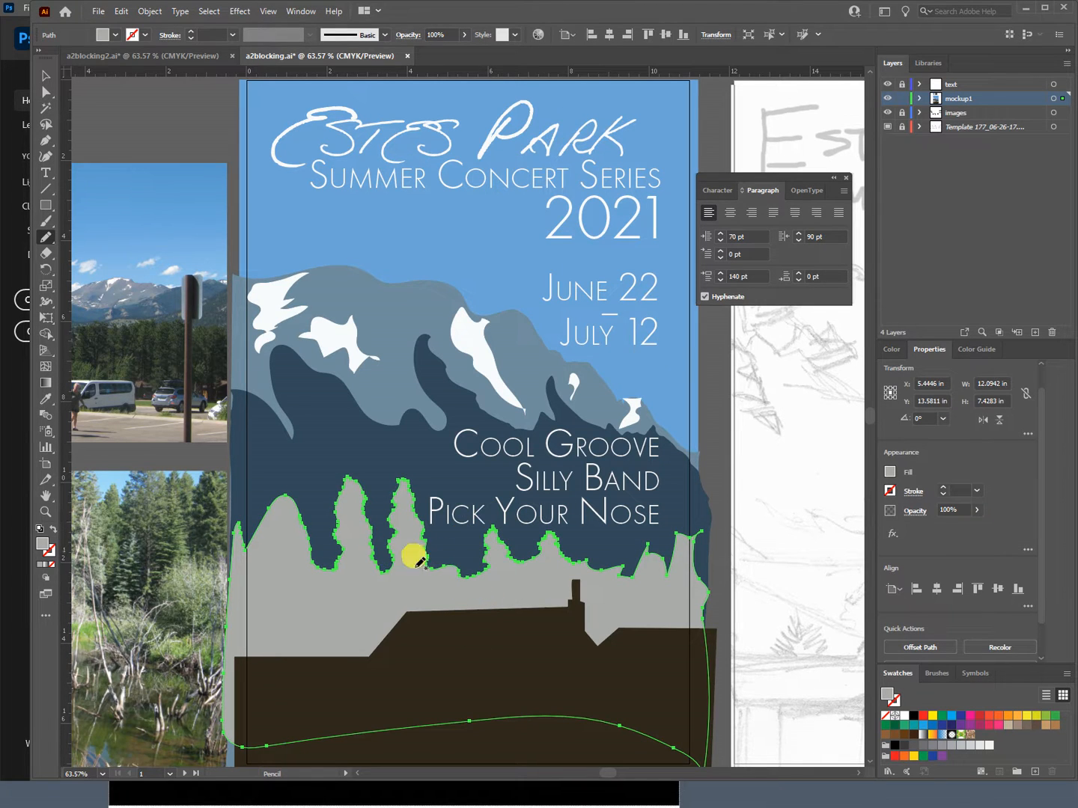
drag(612, 714, 616, 717)
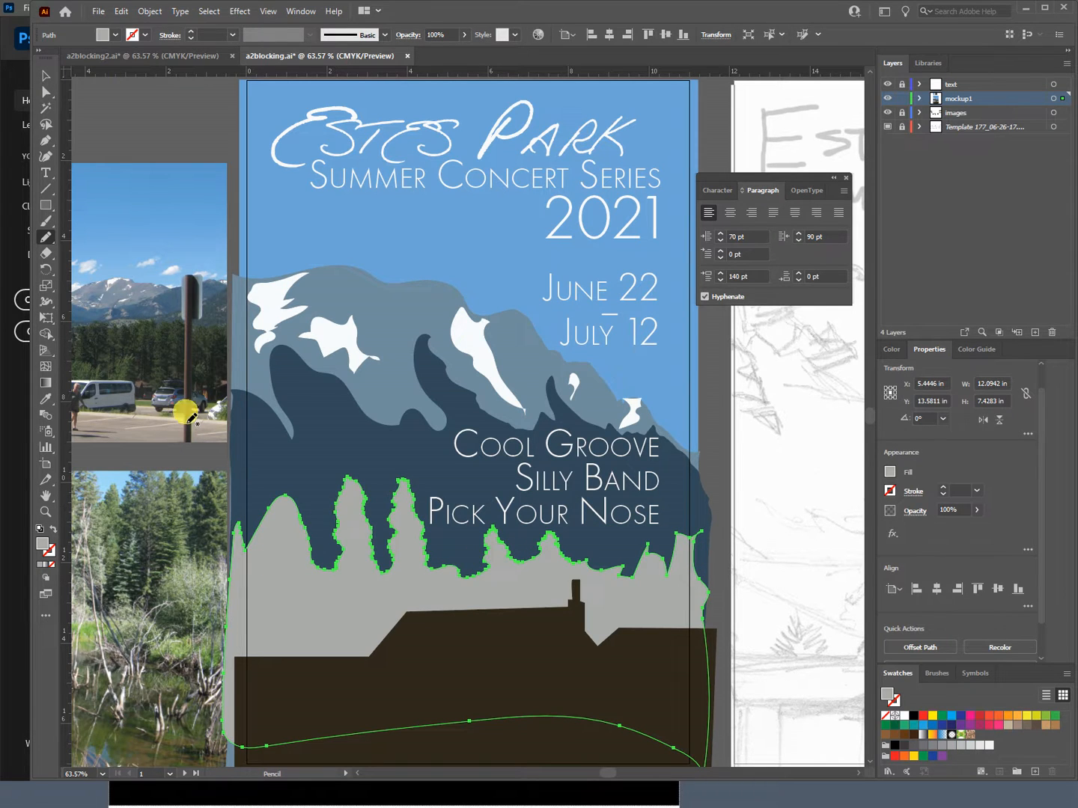
Step: Fill the treeline with the dark green sampled from the trees in the parking lot photo and deselect it
click(46, 399)
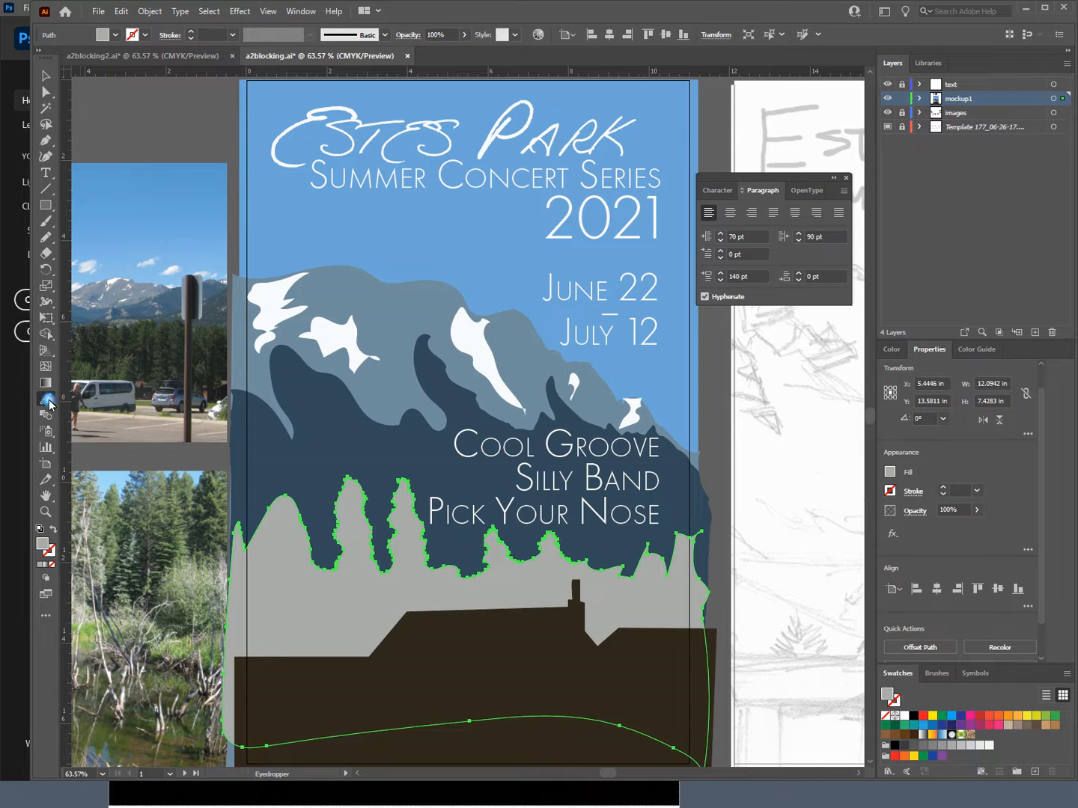
click(126, 374)
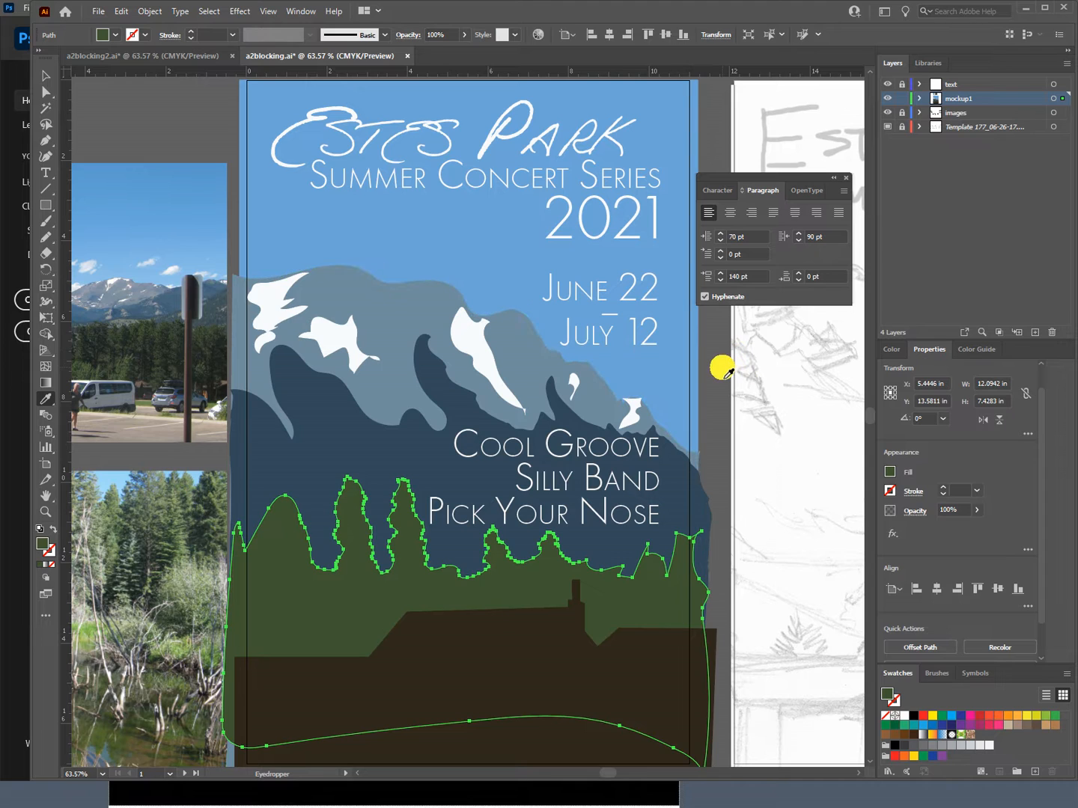
key(ctrl+shift+a)
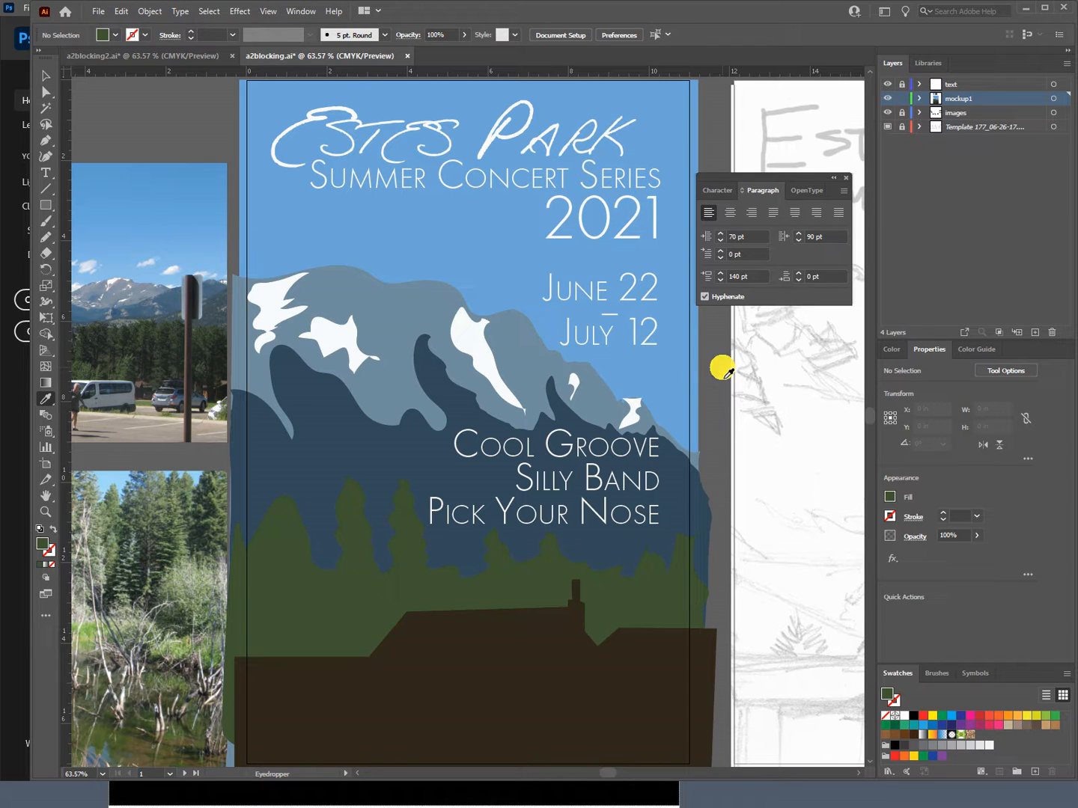
Step: Compare the poster with the version in a2blocking2.ai and return to a2blocking.ai
click(192, 55)
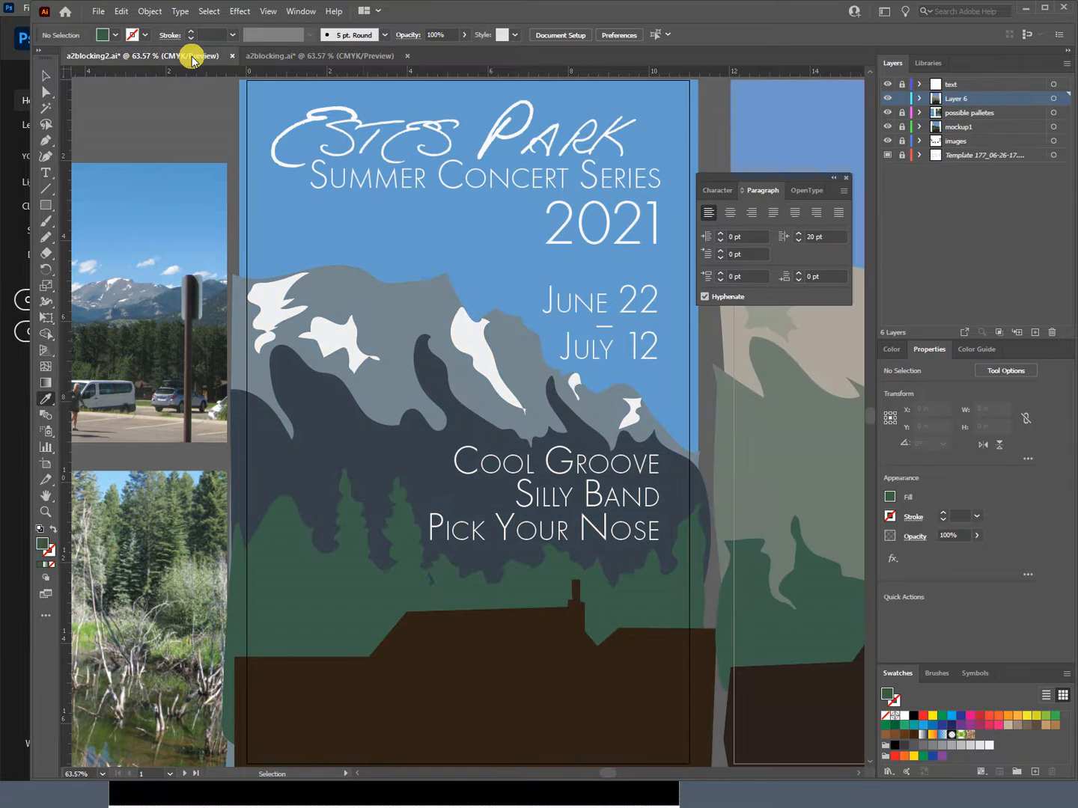
click(312, 57)
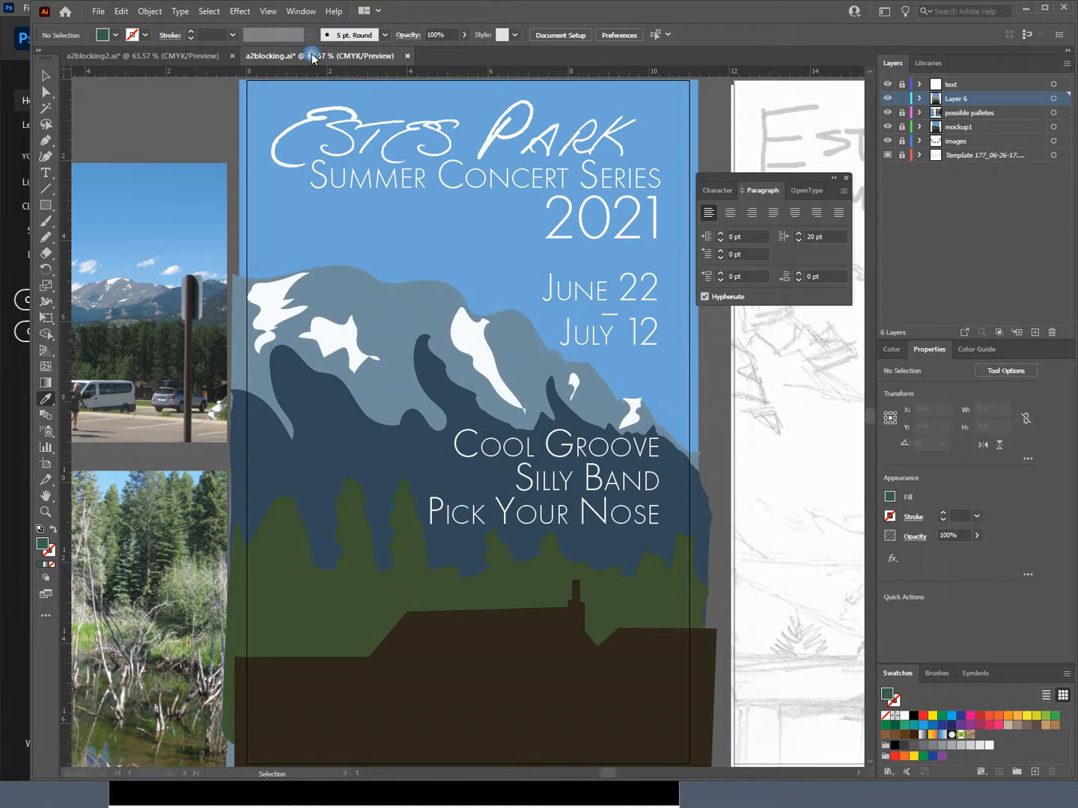
click(97, 55)
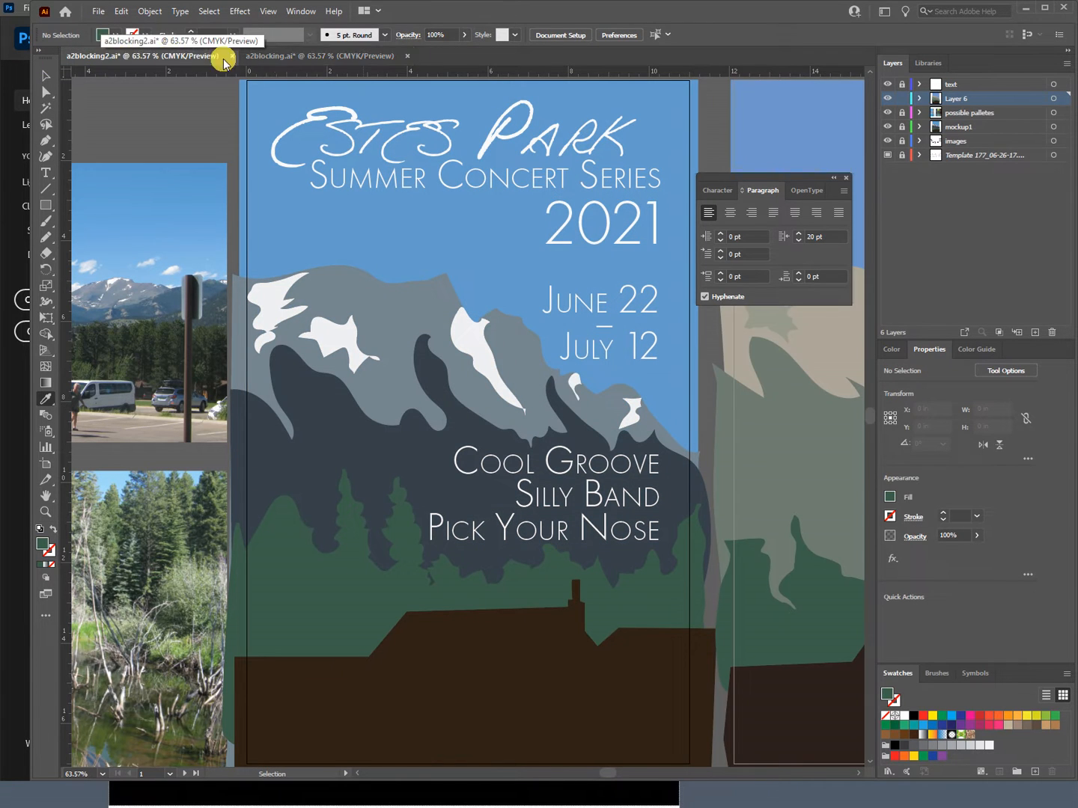
click(337, 58)
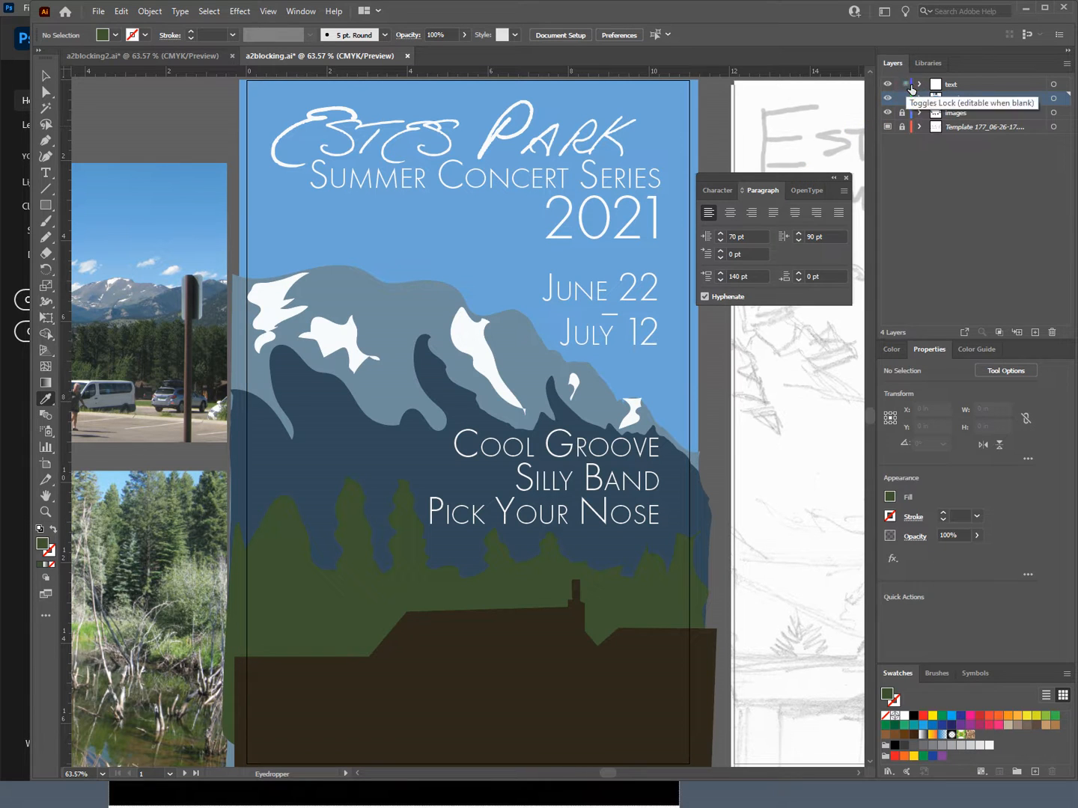
Step: Try a black fill on all the text in the text layer, then go back to the white fill
click(1053, 84)
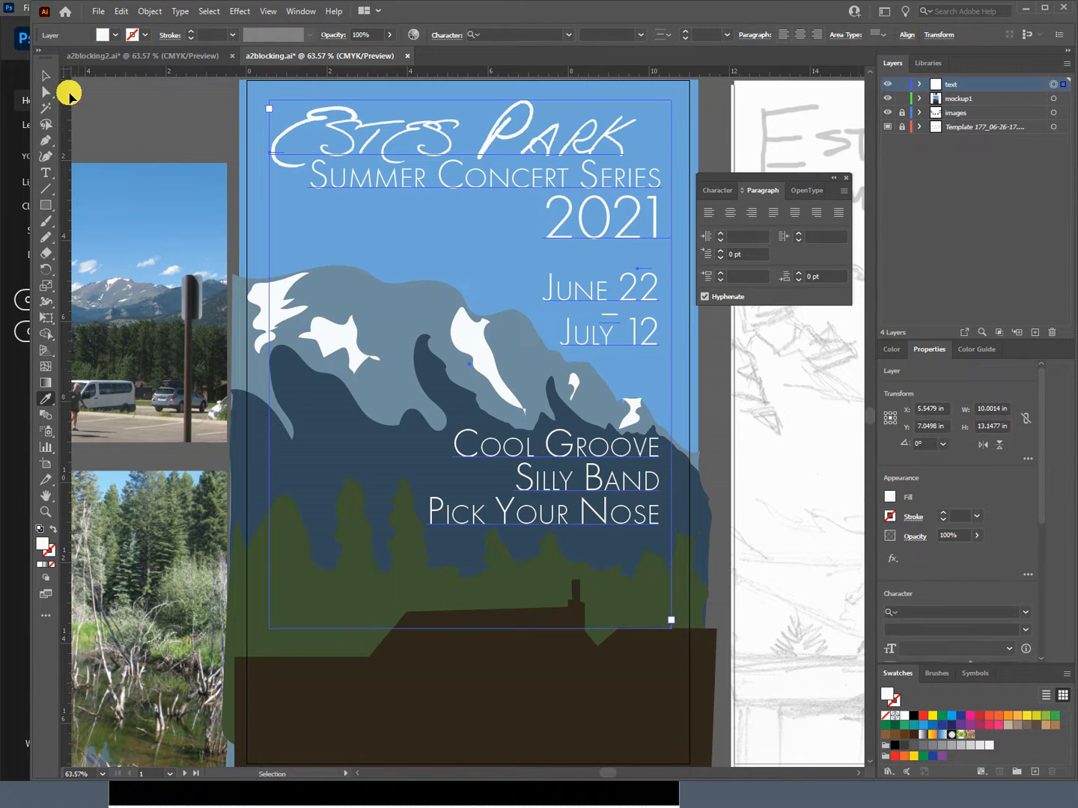
click(117, 36)
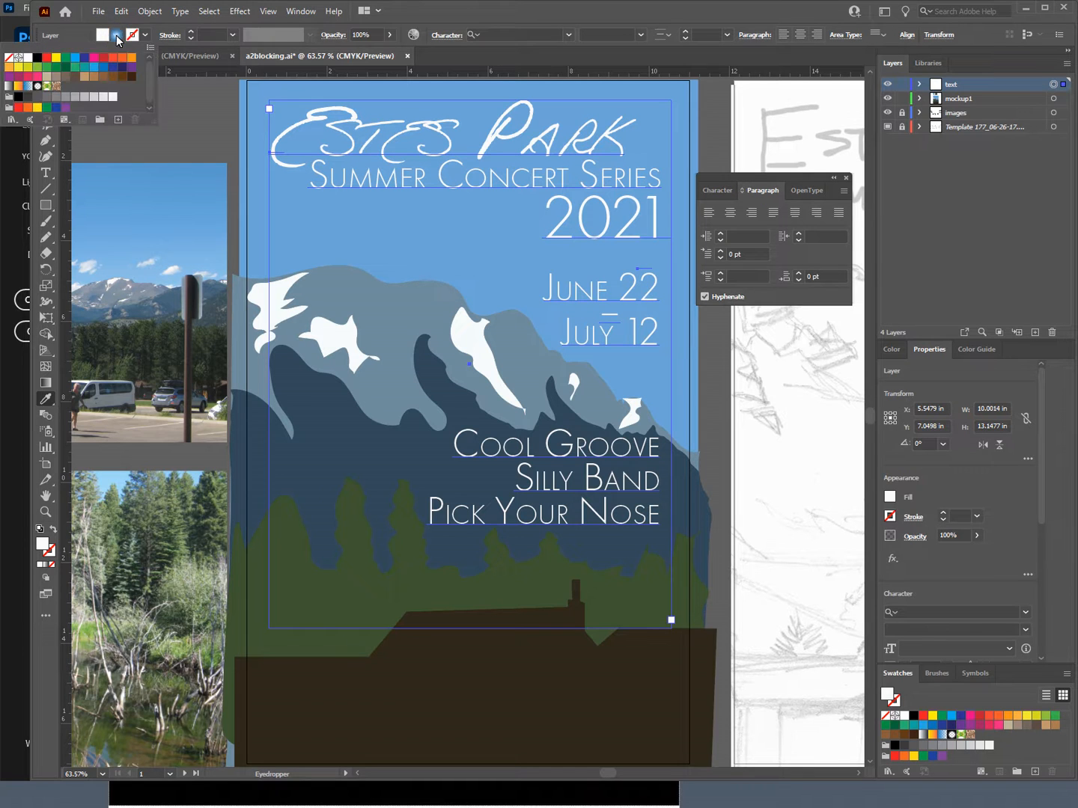
click(39, 58)
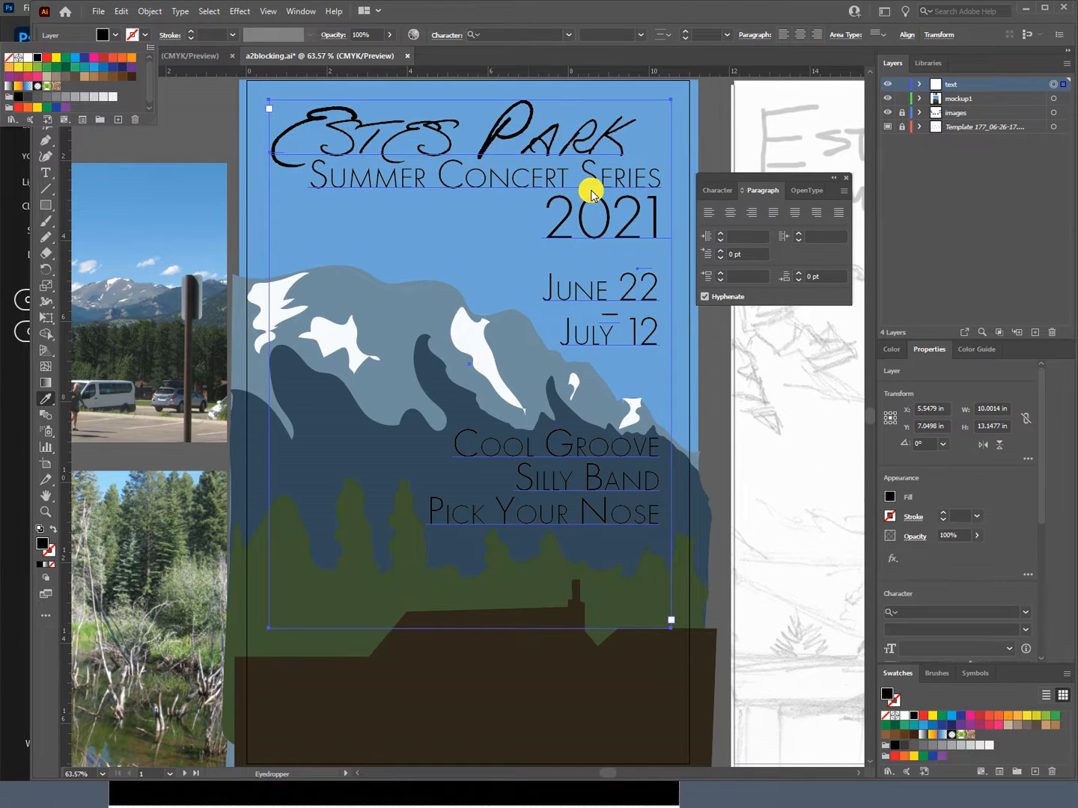
click(705, 424)
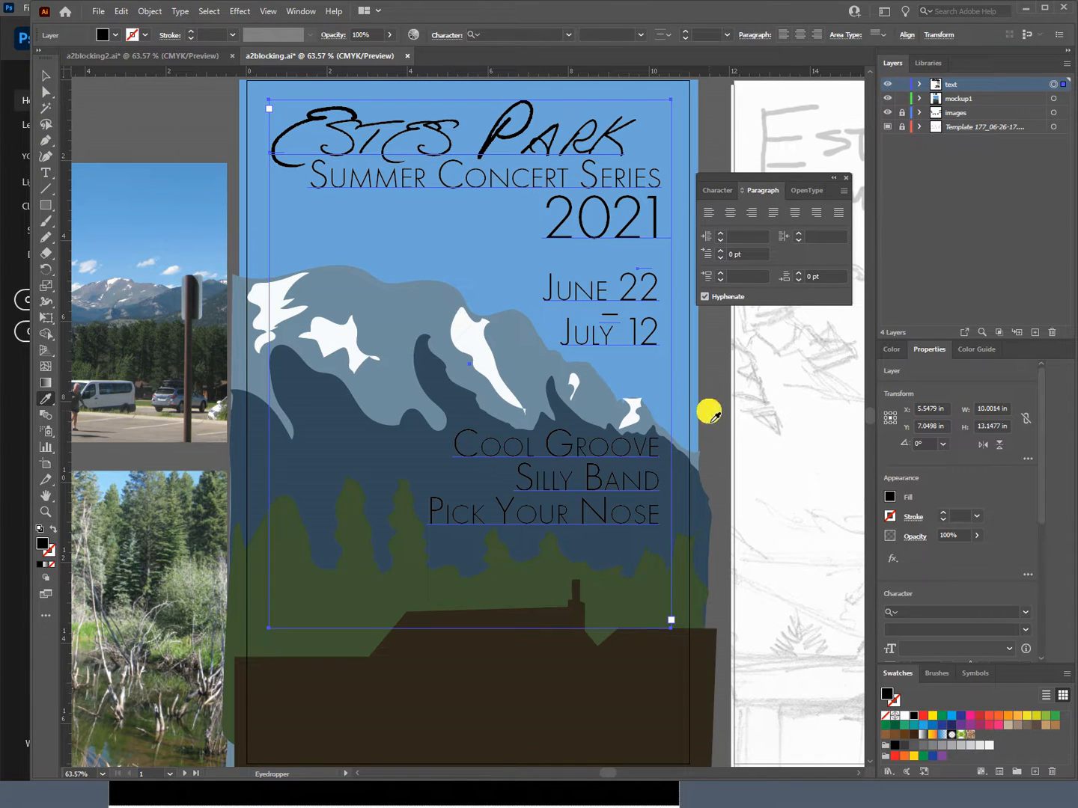
ctrl+click(709, 412)
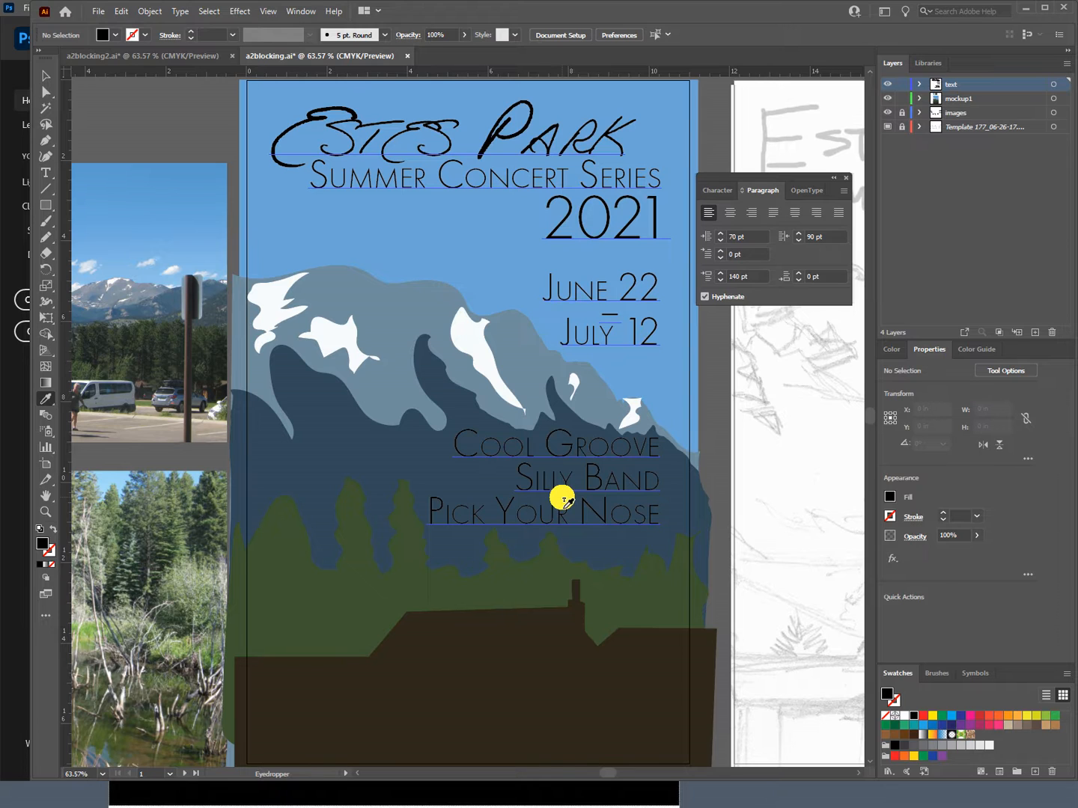
click(563, 500)
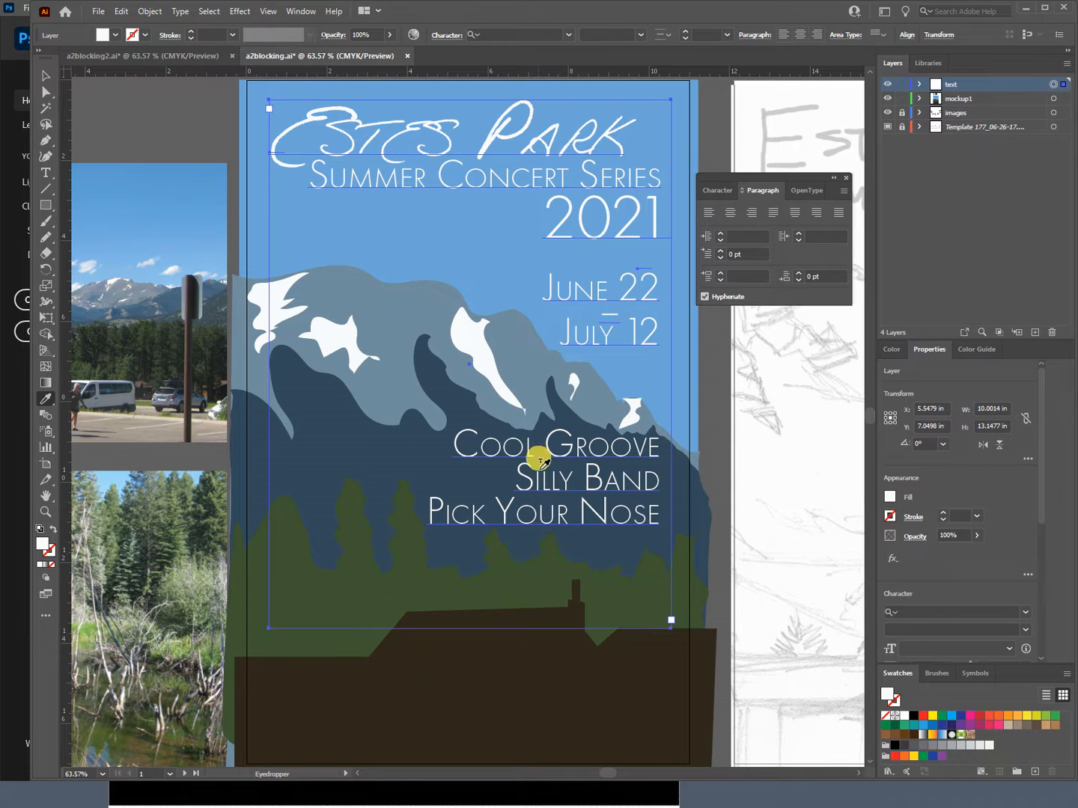
click(550, 513)
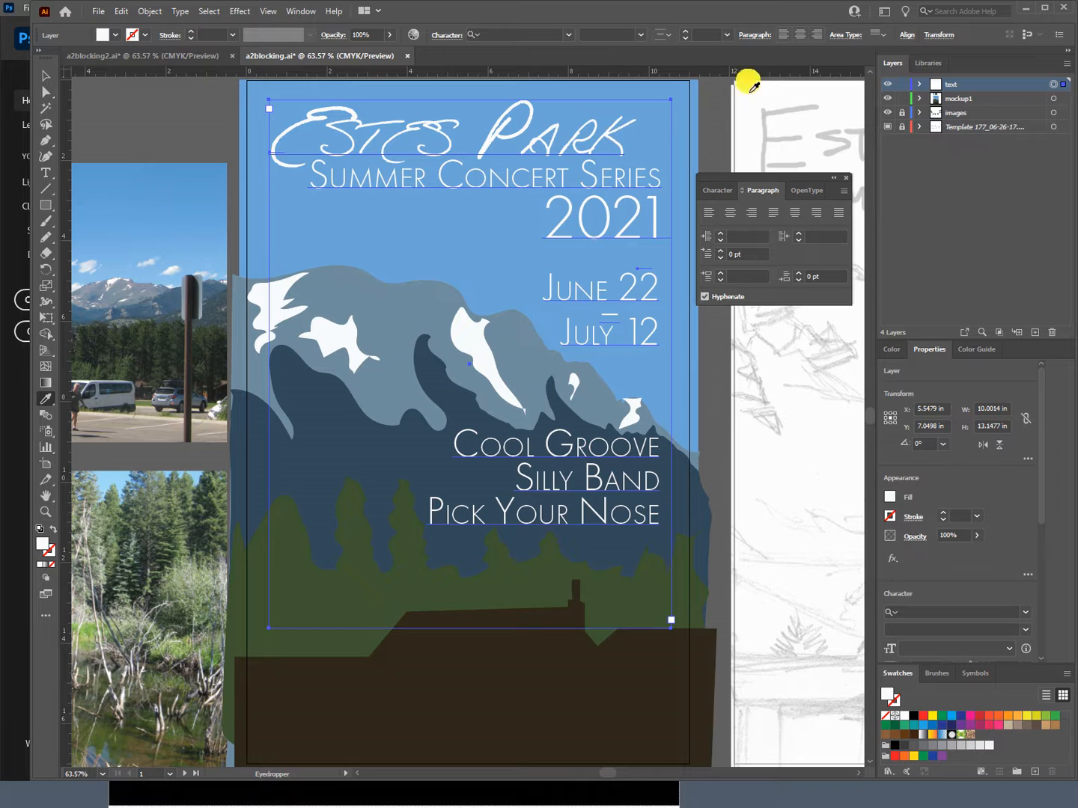
Step: With the text layer locked, draw a snow patch about 0.85 by 1.05 in on mockup1's gray-blue mountain and fill it with the snow's white
click(902, 84)
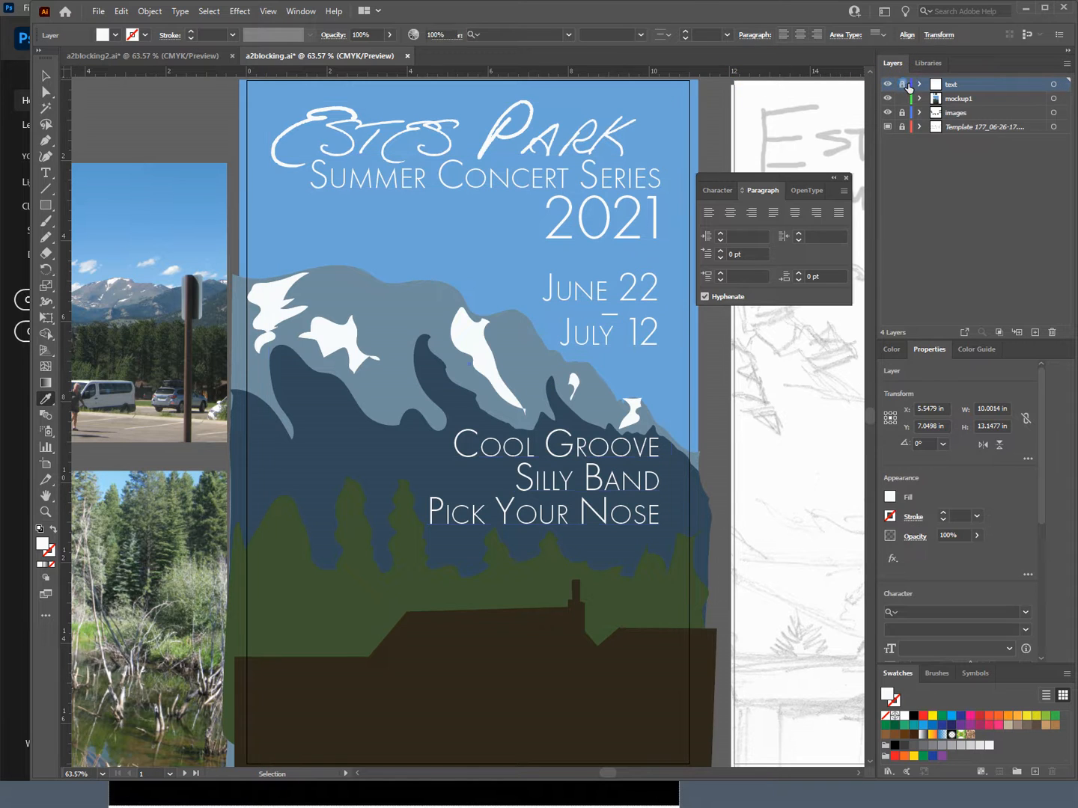
click(970, 98)
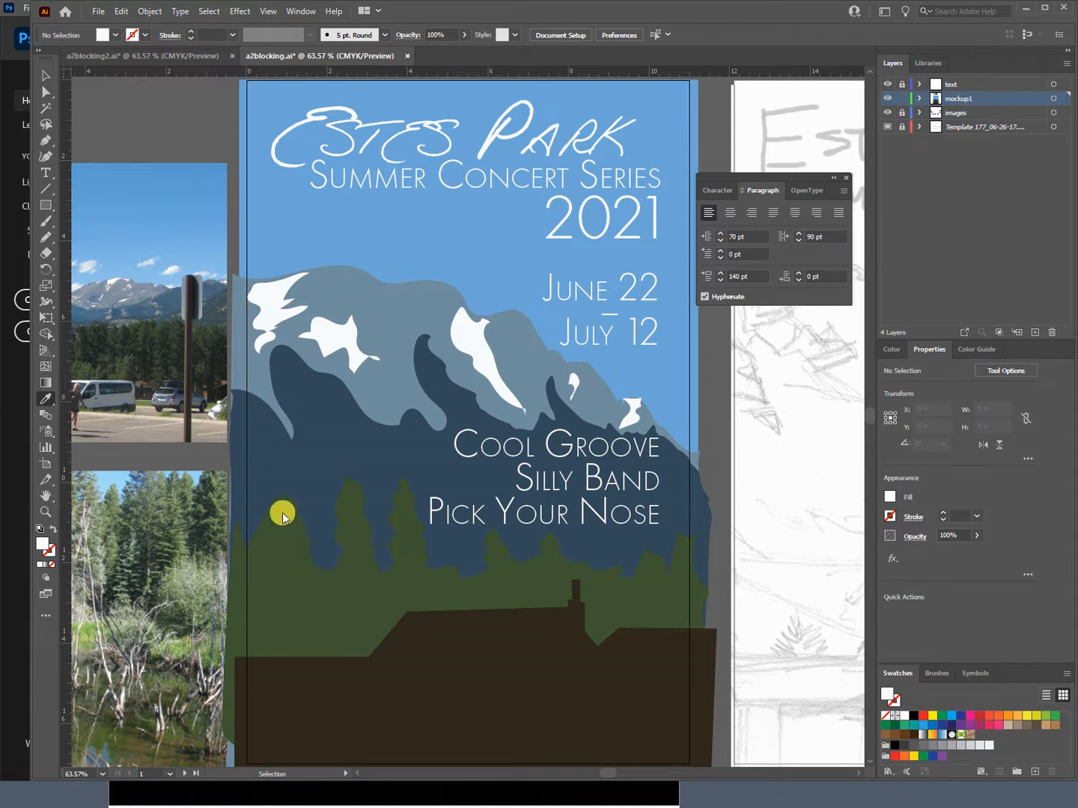
click(48, 236)
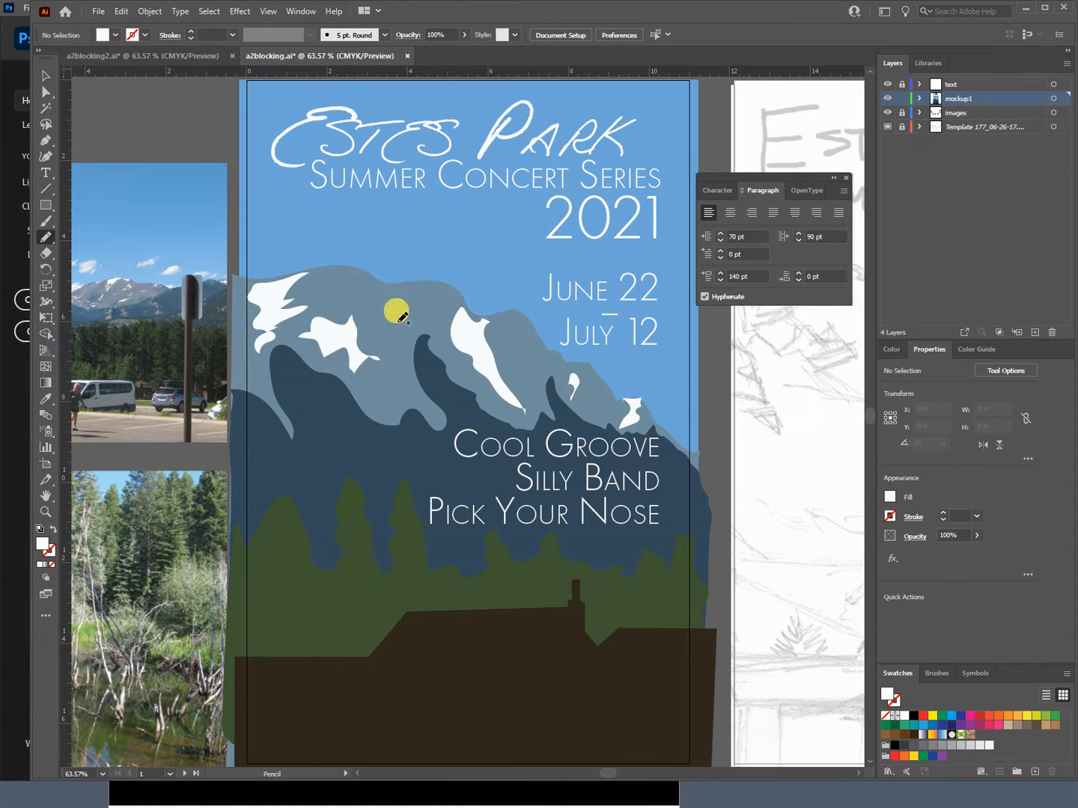
drag(394, 290, 419, 298)
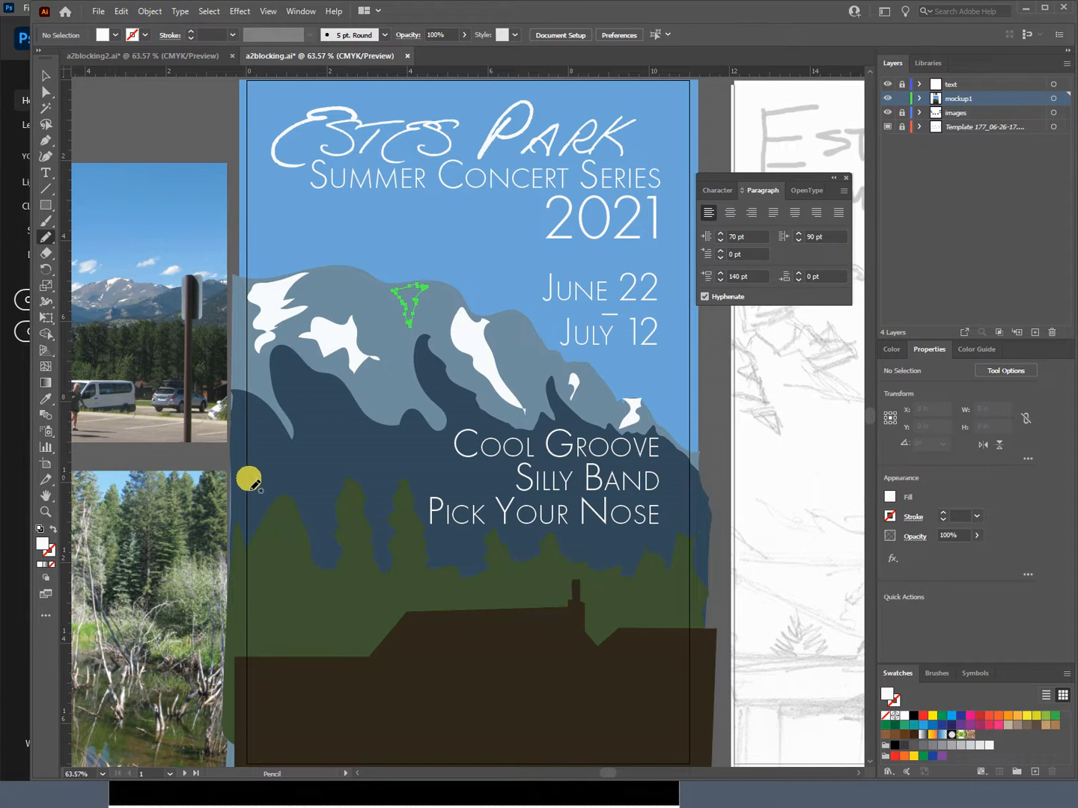
click(48, 401)
click(428, 302)
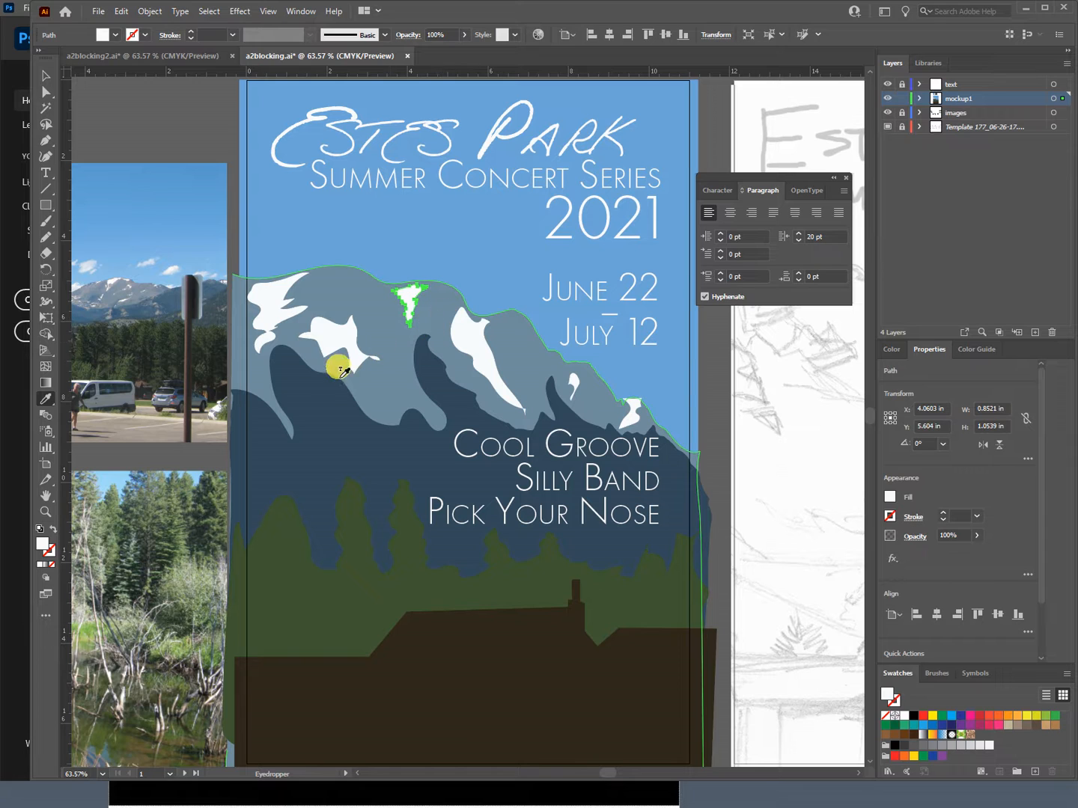
Step: Hide the text layer and fill the selected patch on the mountain with the surrounding gray-blue
click(888, 84)
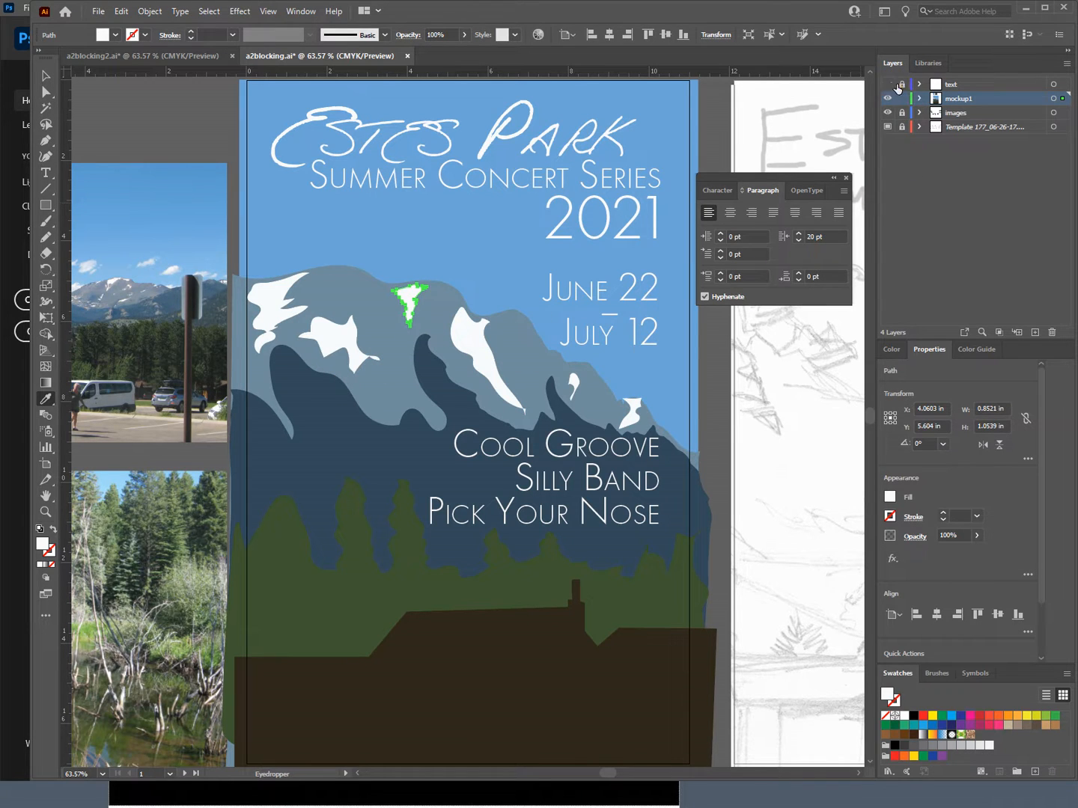
click(396, 366)
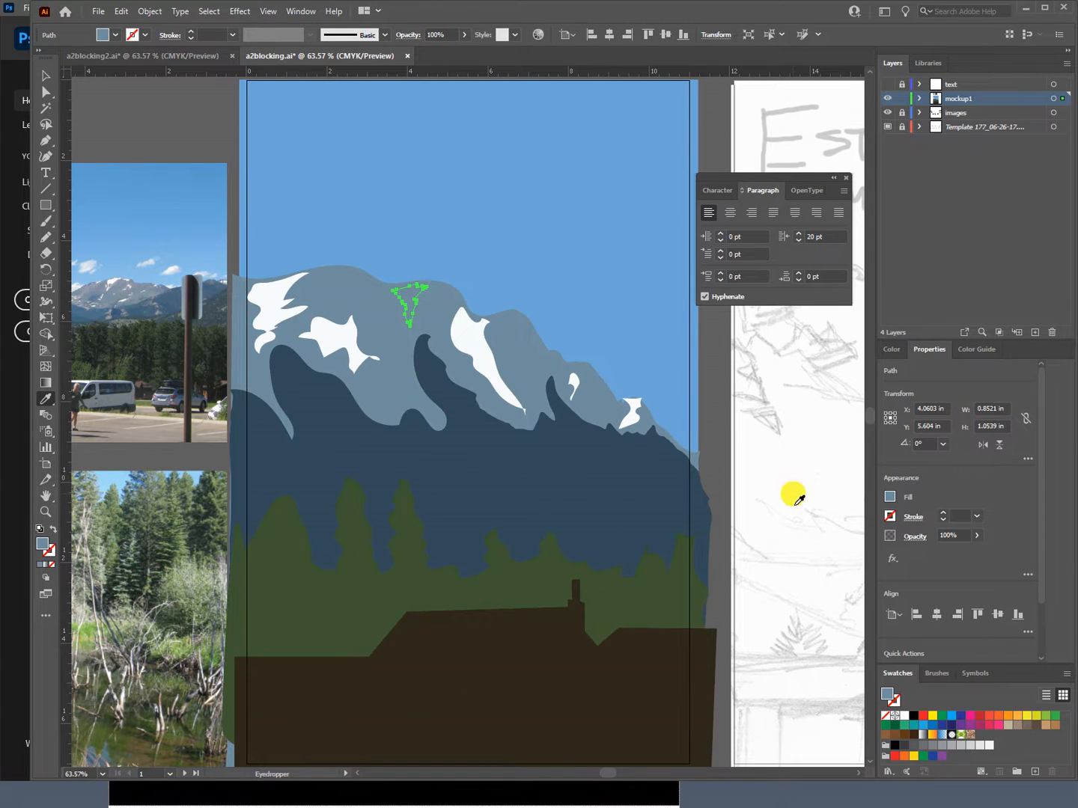
Step: Switch the color sliders to HSB and set the patch's fill brightness to 54% so it reads as a shadow
click(892, 350)
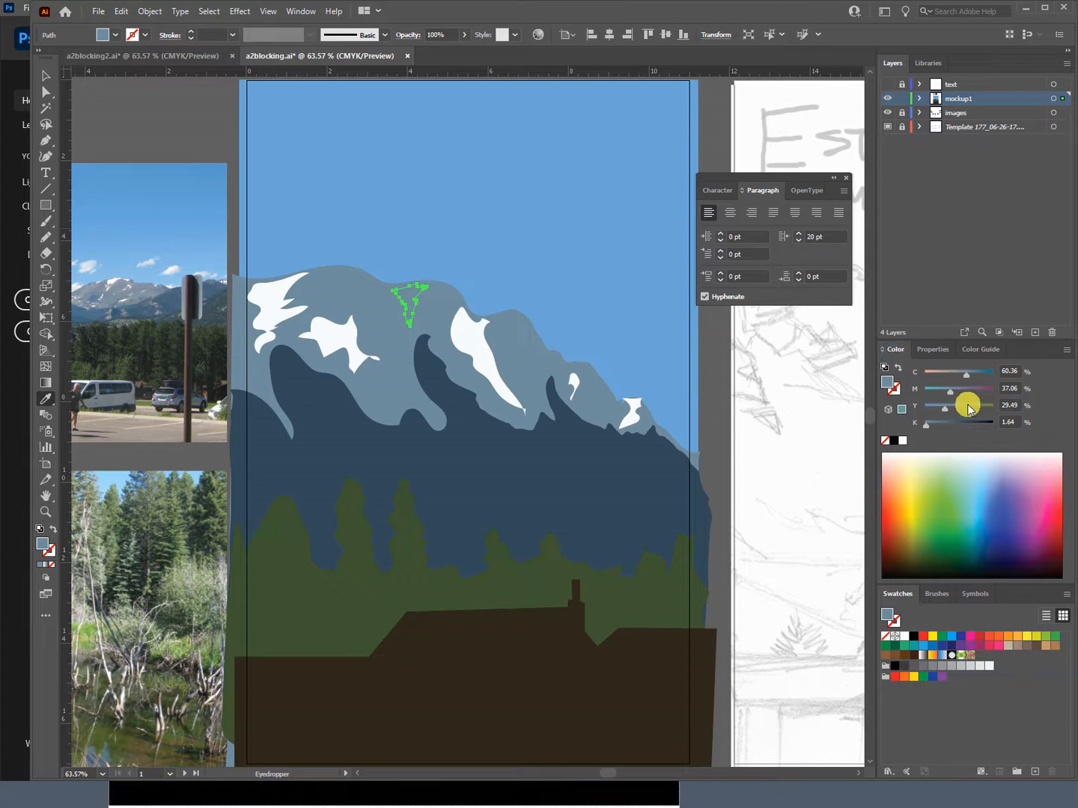
click(1067, 350)
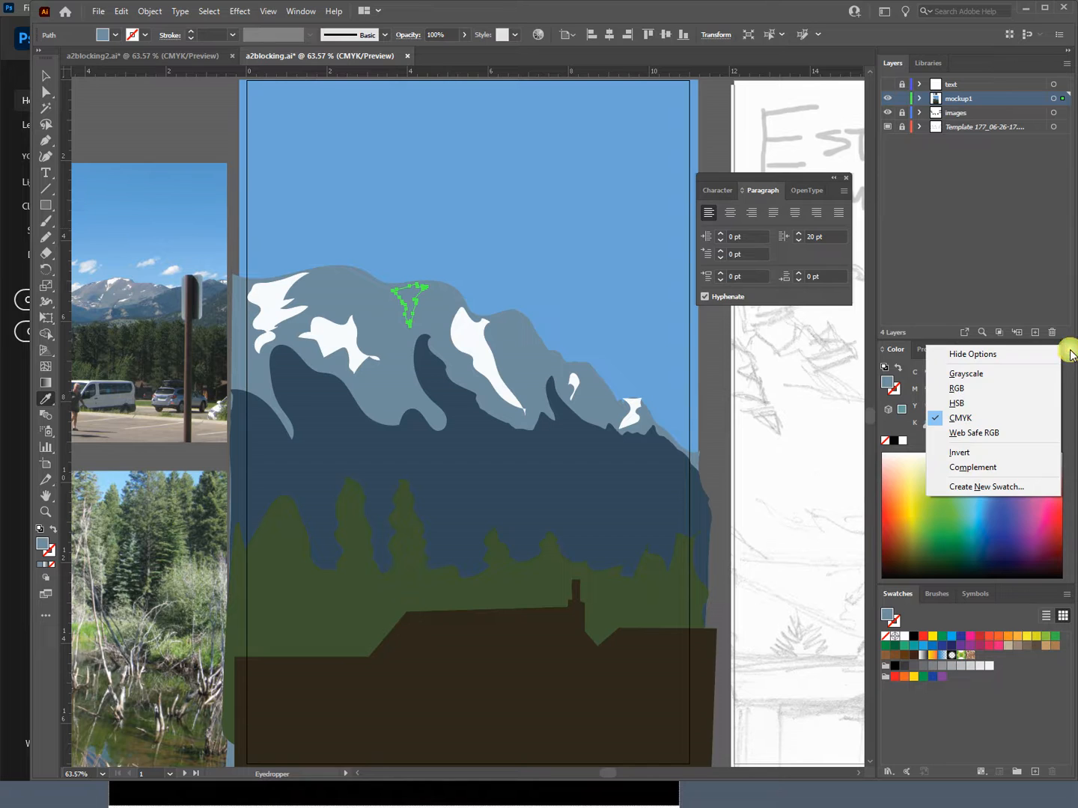
click(1000, 405)
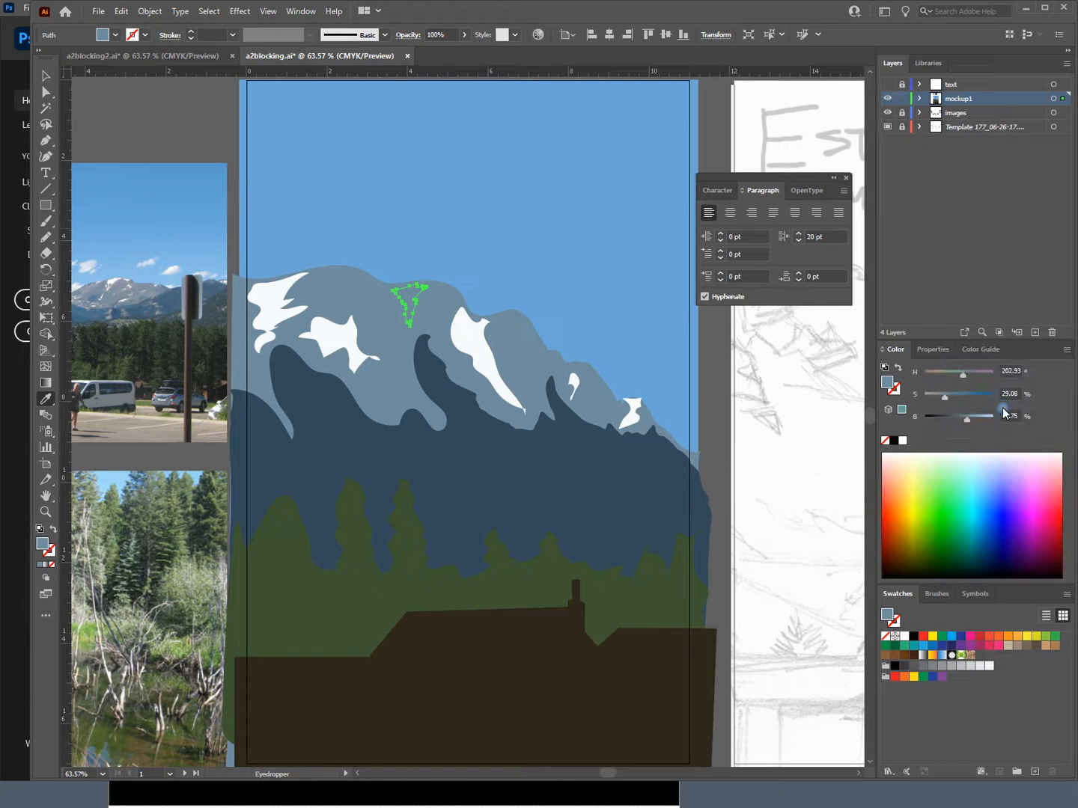
click(956, 419)
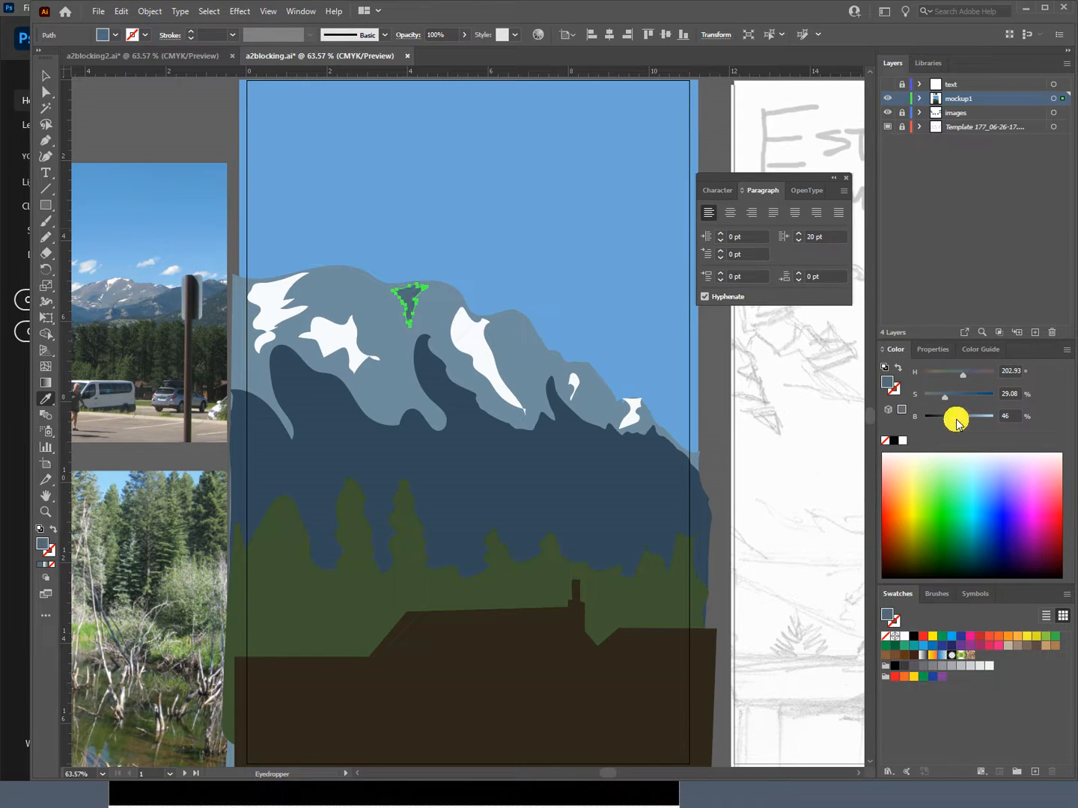
drag(956, 421, 967, 422)
click(961, 419)
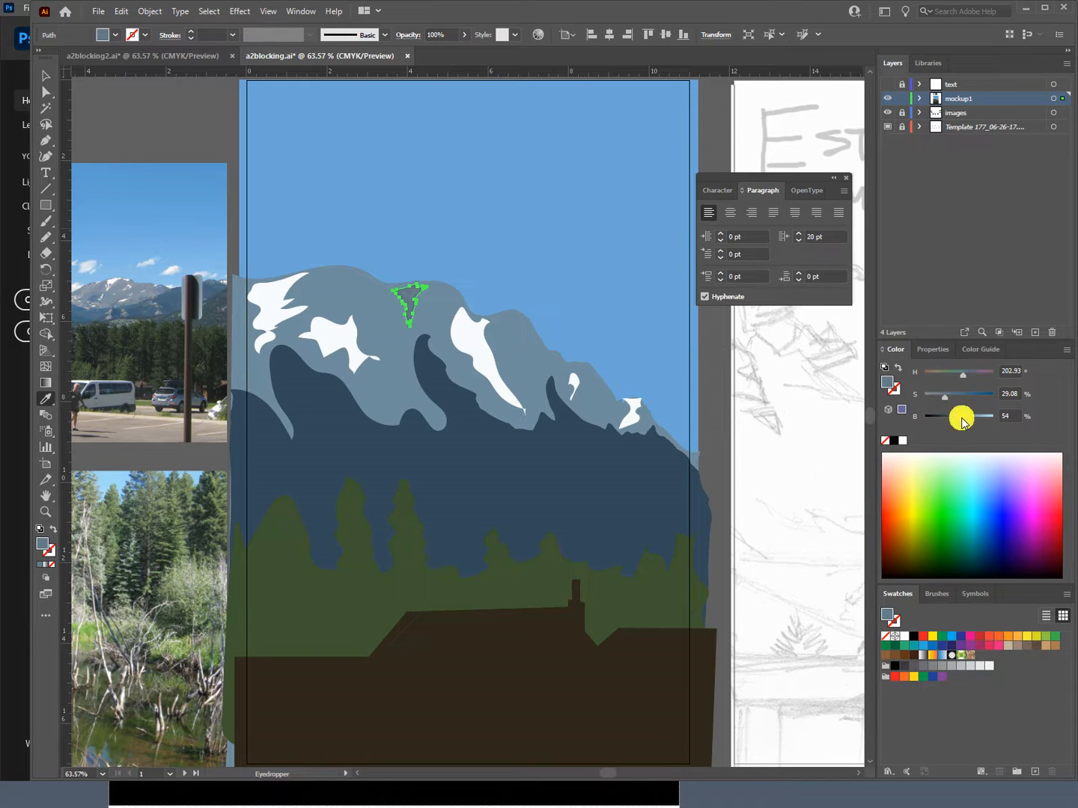
Step: Draw a second shadow patch on the peak right of the long snow streak and fill it with the first shadow's darker gray-blue
click(460, 313)
click(46, 238)
key(ctrl+shift+a)
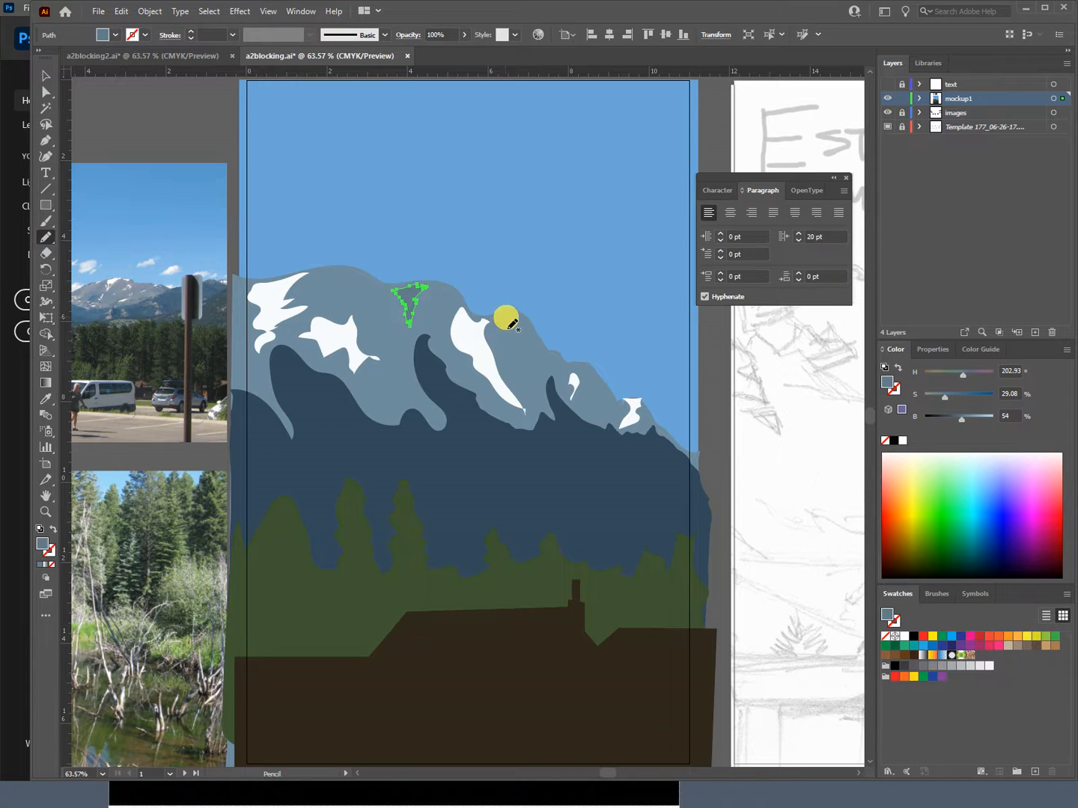
mouse_move(512, 316)
mouse_down()
mouse_move(502, 328)
mouse_move(509, 345)
mouse_up()
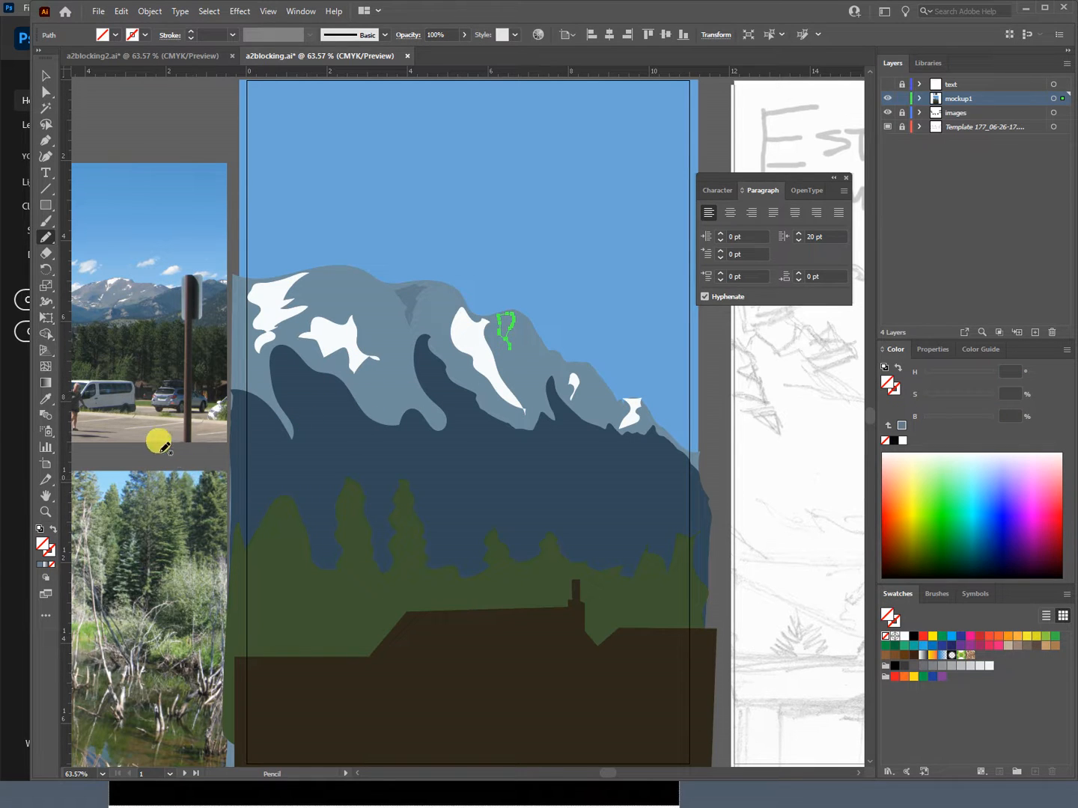
key(ctrl)
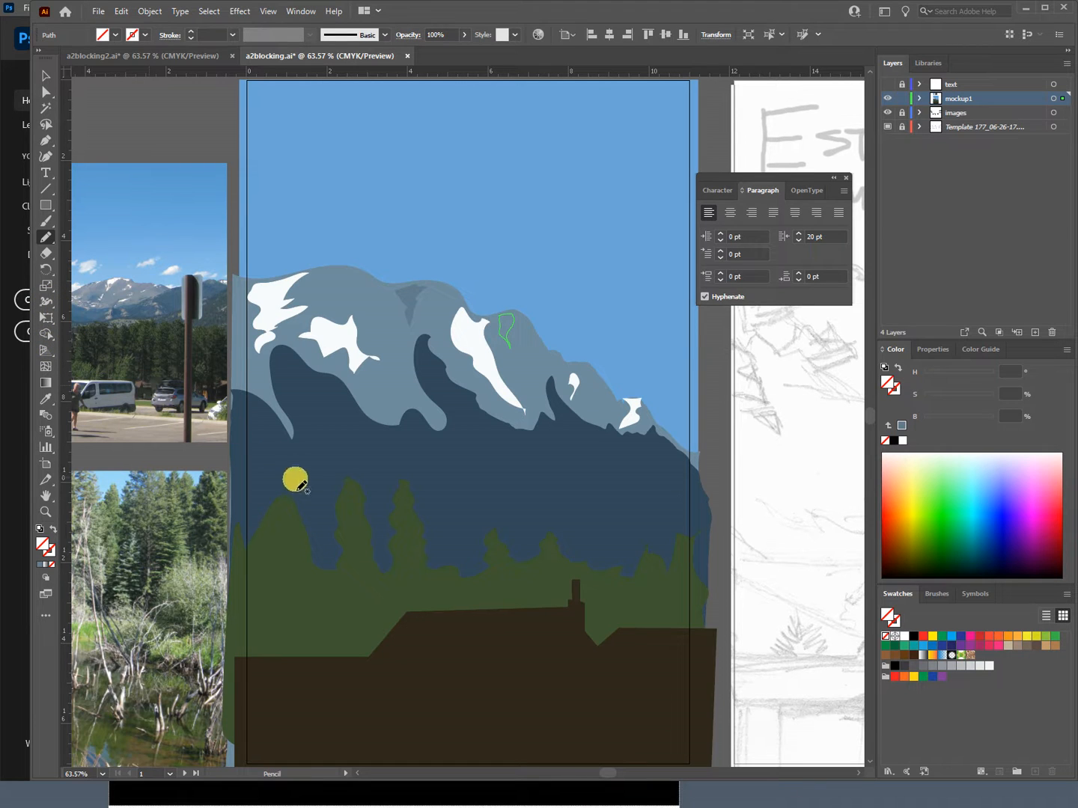
key(e)
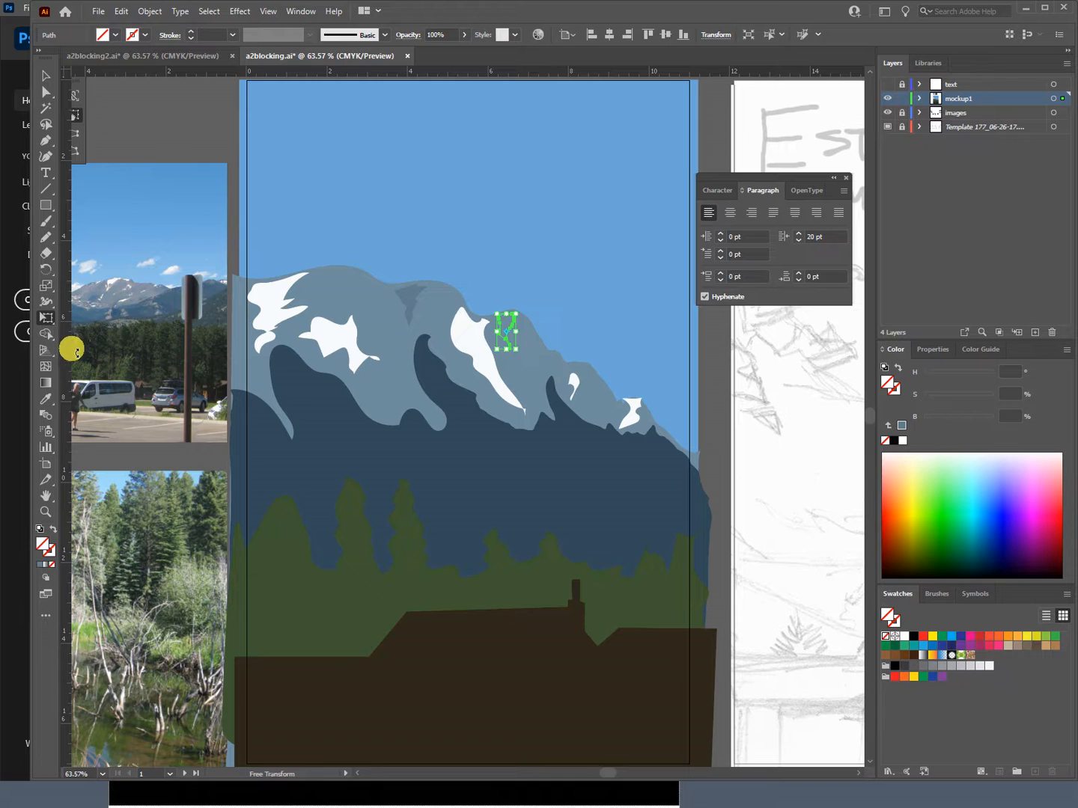
key(i)
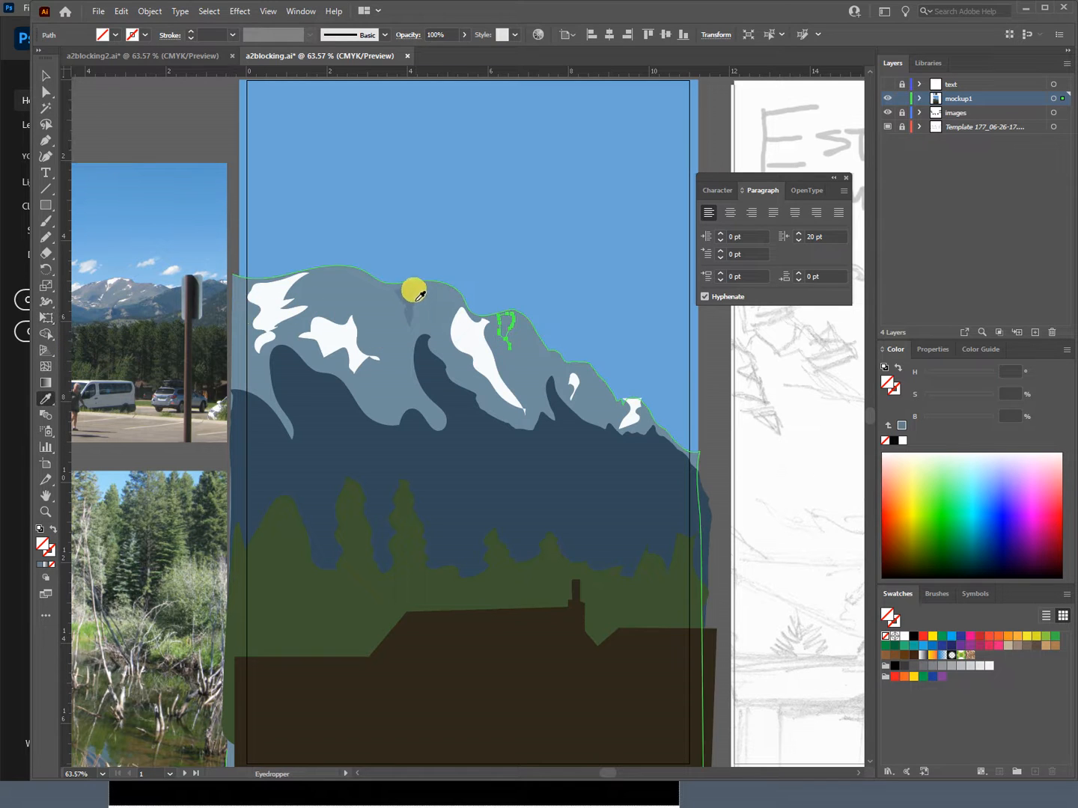
click(414, 290)
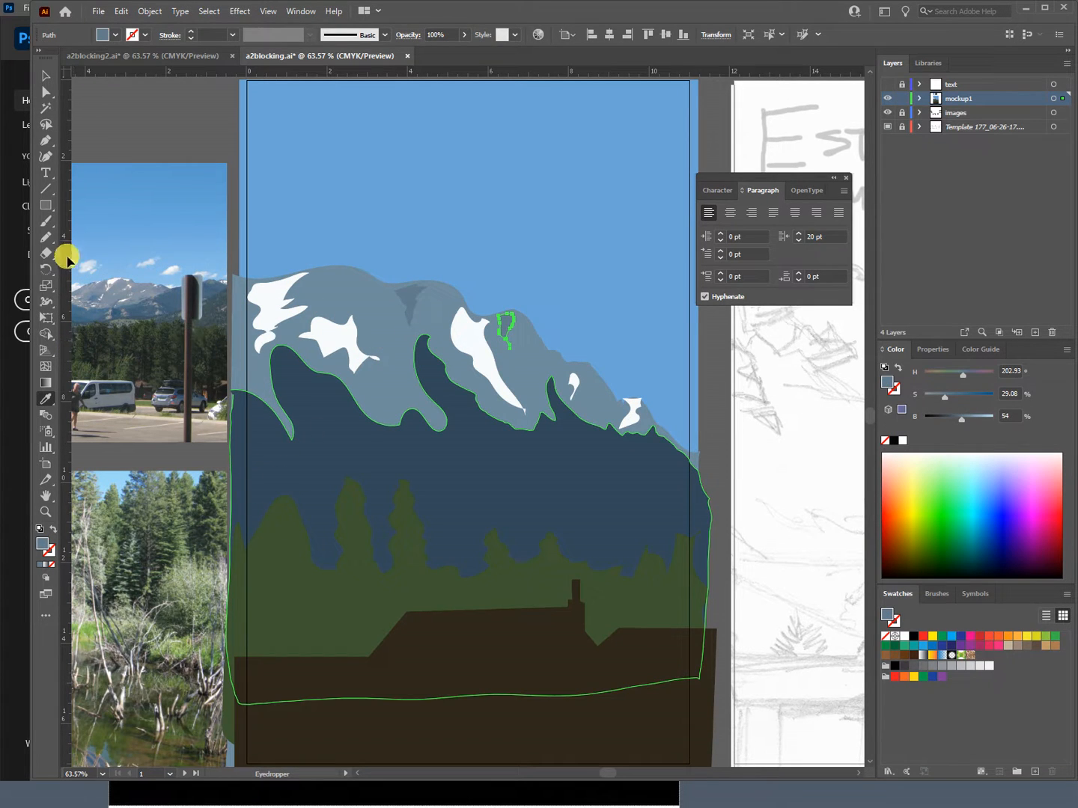
Step: Draw a tiny closed shadow outline with the Pencil tool at the ridge notch above the dark mountain's narrow right-hand spike
click(47, 237)
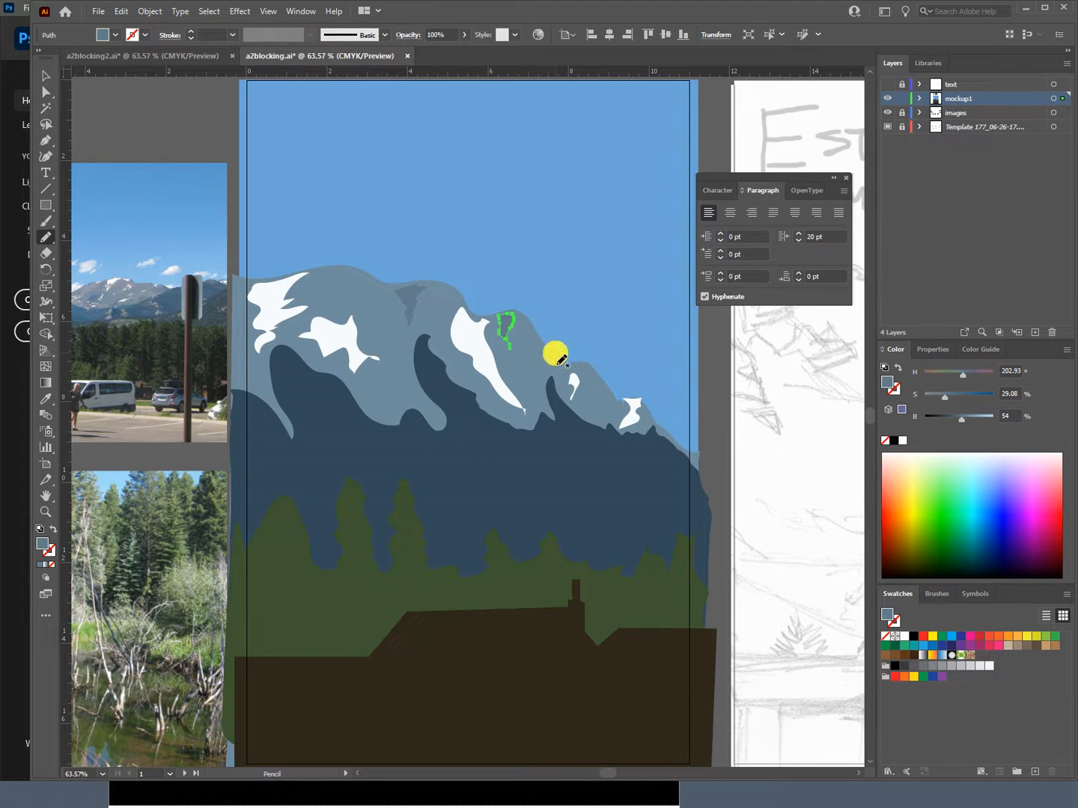
drag(562, 359, 553, 355)
key(slash)
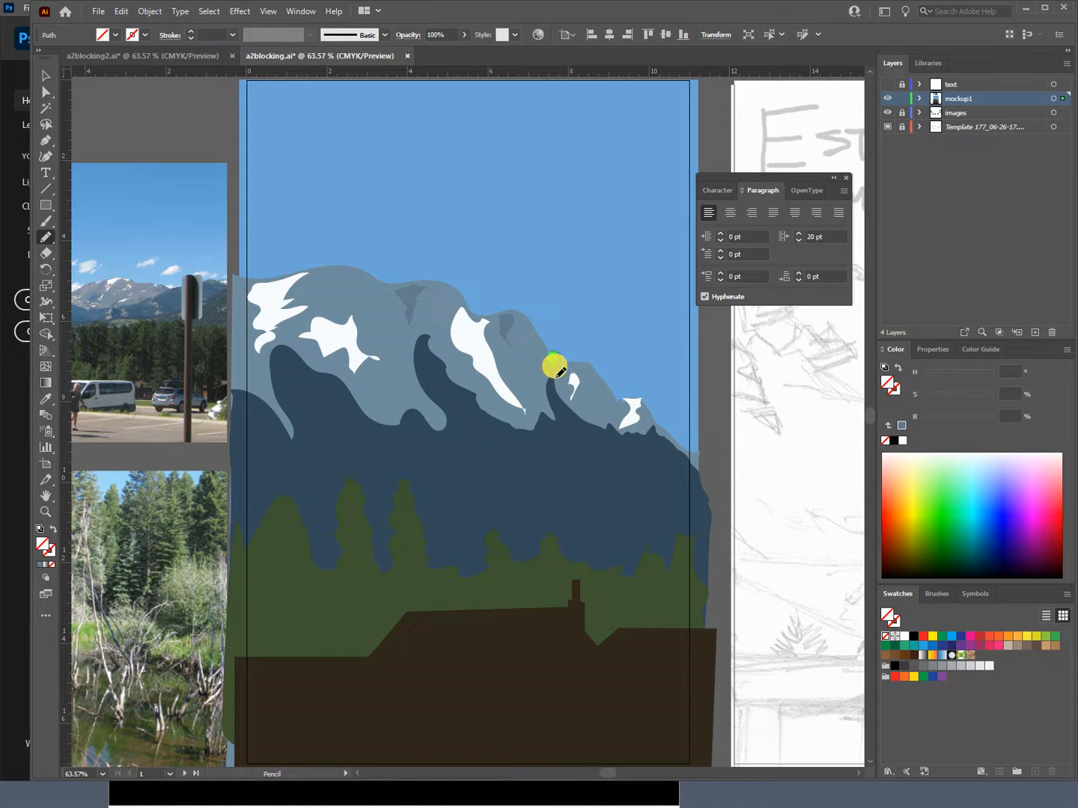
click(554, 369)
click(546, 373)
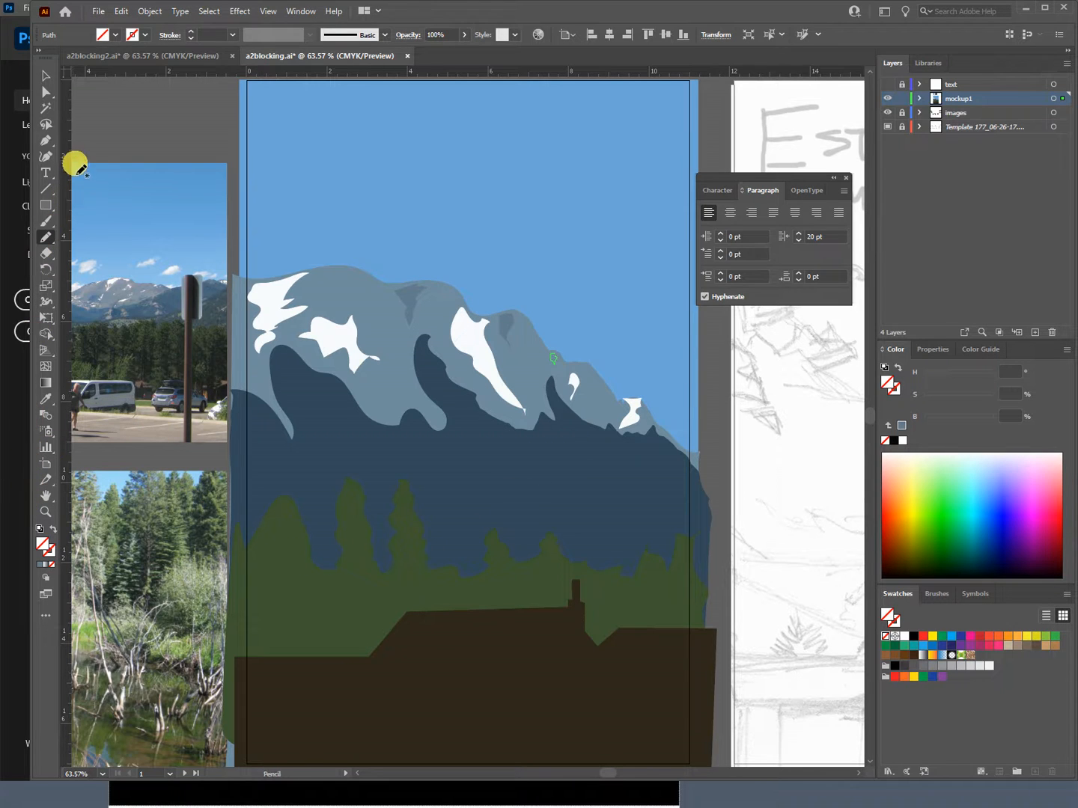
Step: Draw a tapering shadow shape down the dark blue mountain's left peak and fill it with that mountain's dark blue
click(46, 237)
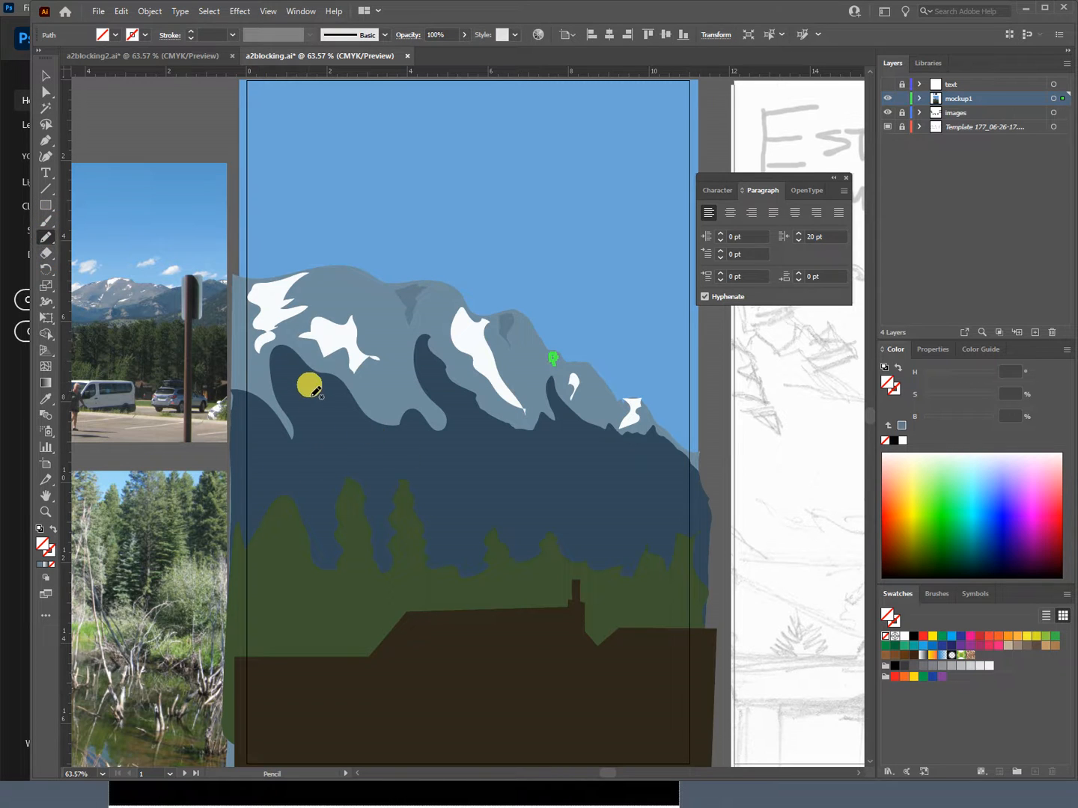
drag(312, 390, 295, 371)
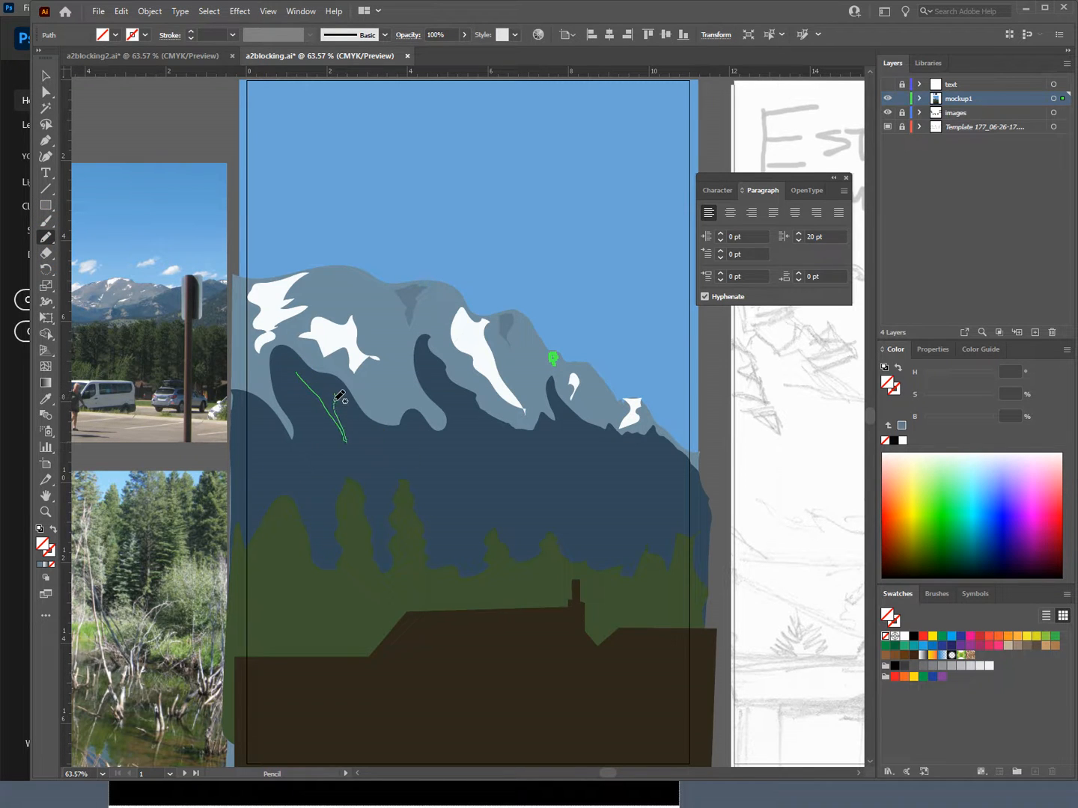
drag(301, 380, 297, 372)
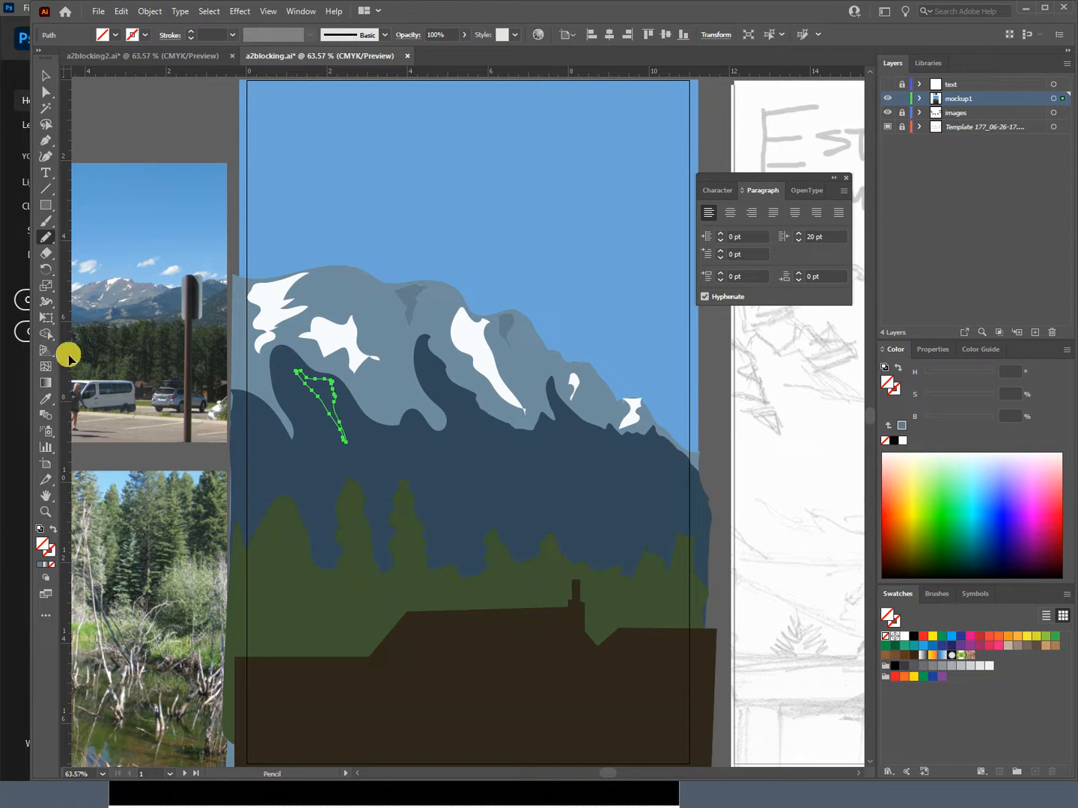
key(ctrl)
click(48, 238)
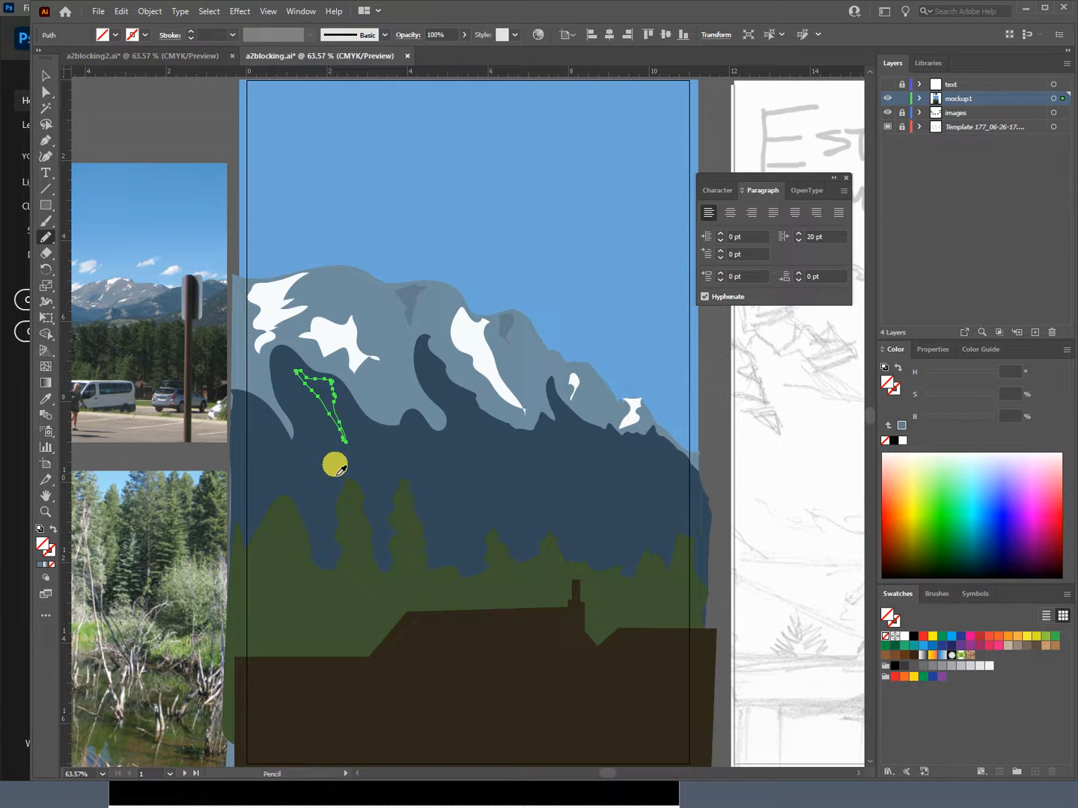
key(i)
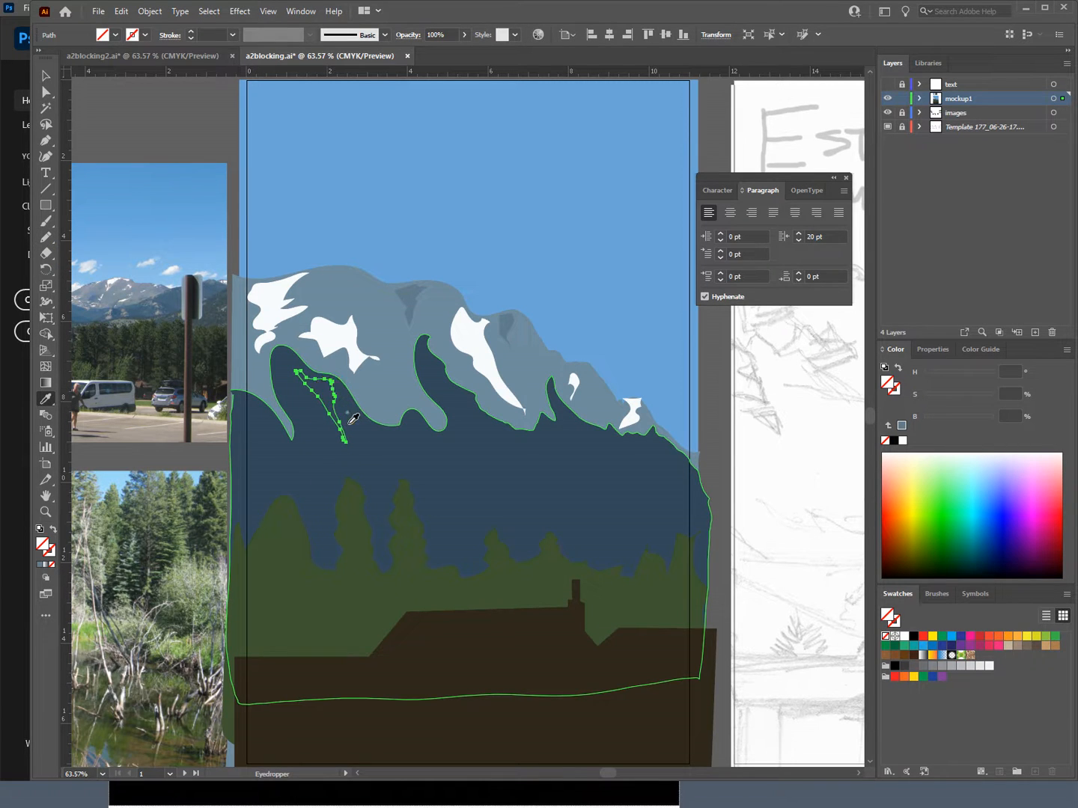
click(352, 425)
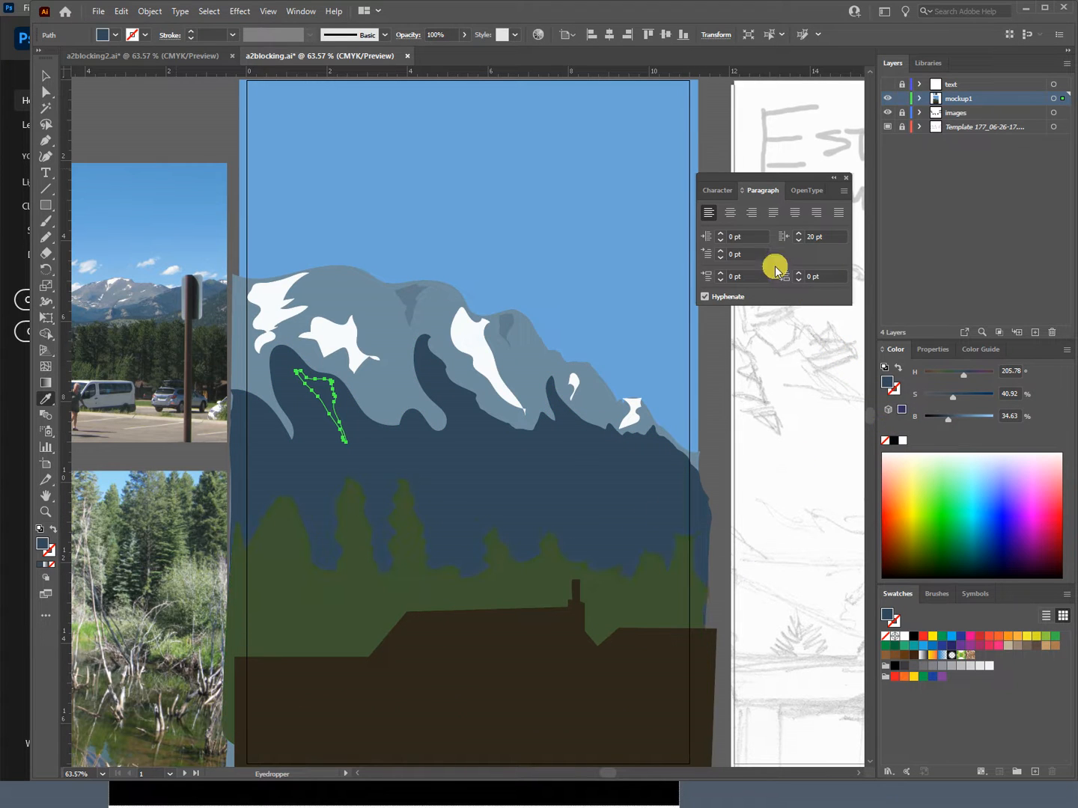
Step: Set the dark blue shadow shape's blending mode to Multiply at 50% opacity and deselect it
key(v)
click(299, 12)
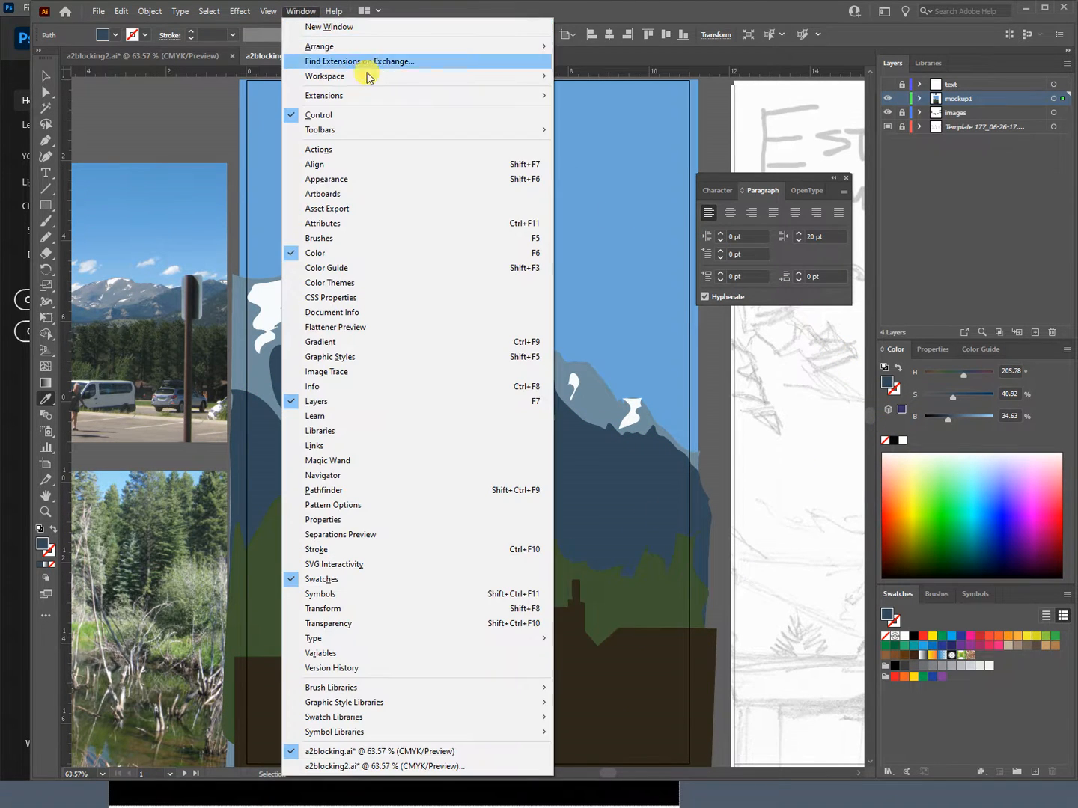
click(346, 624)
click(857, 326)
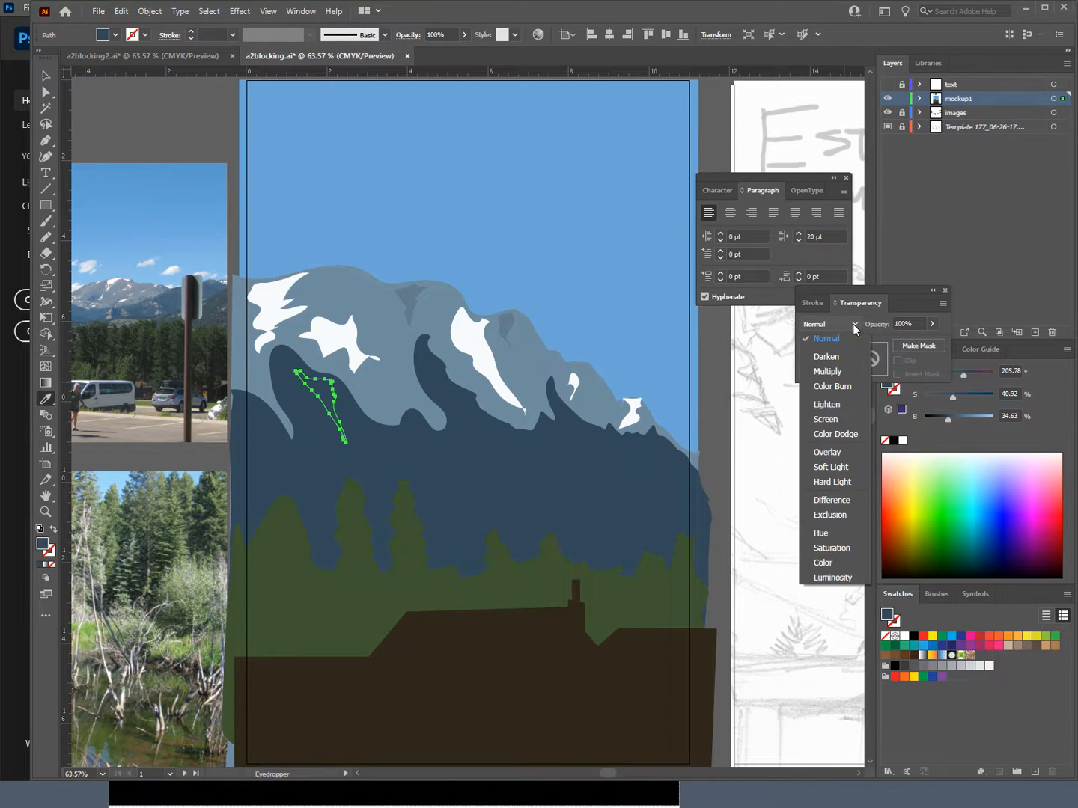
click(840, 373)
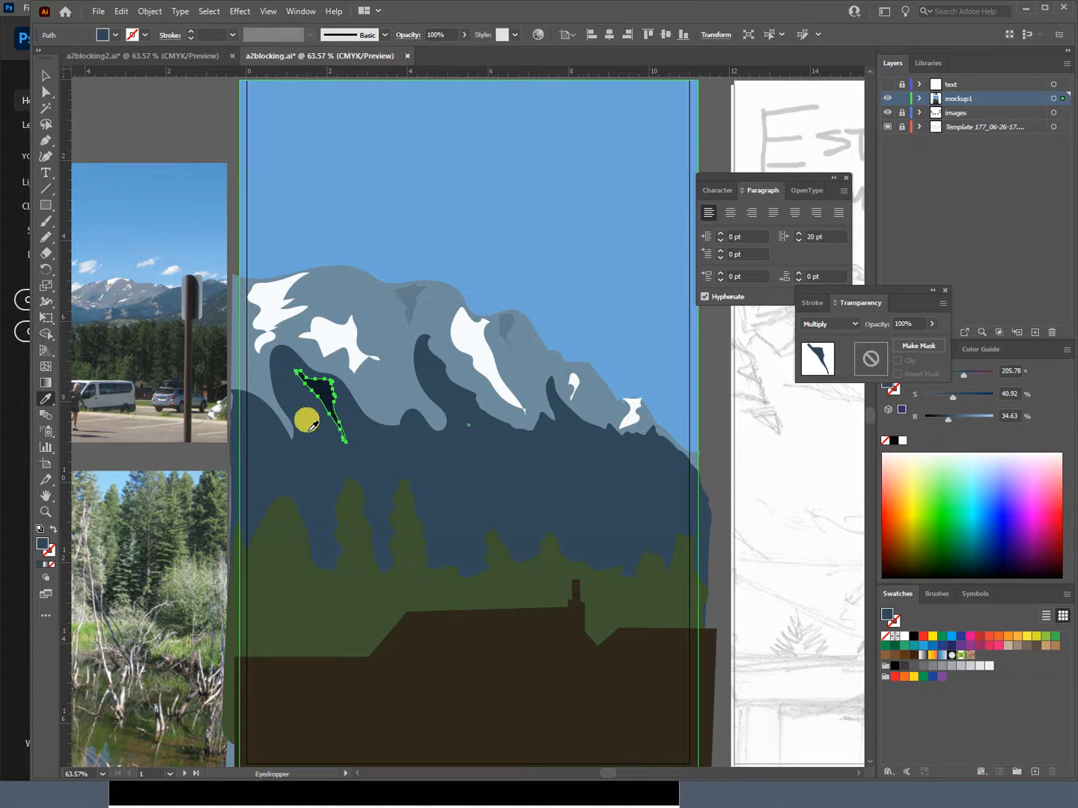
drag(932, 327, 905, 341)
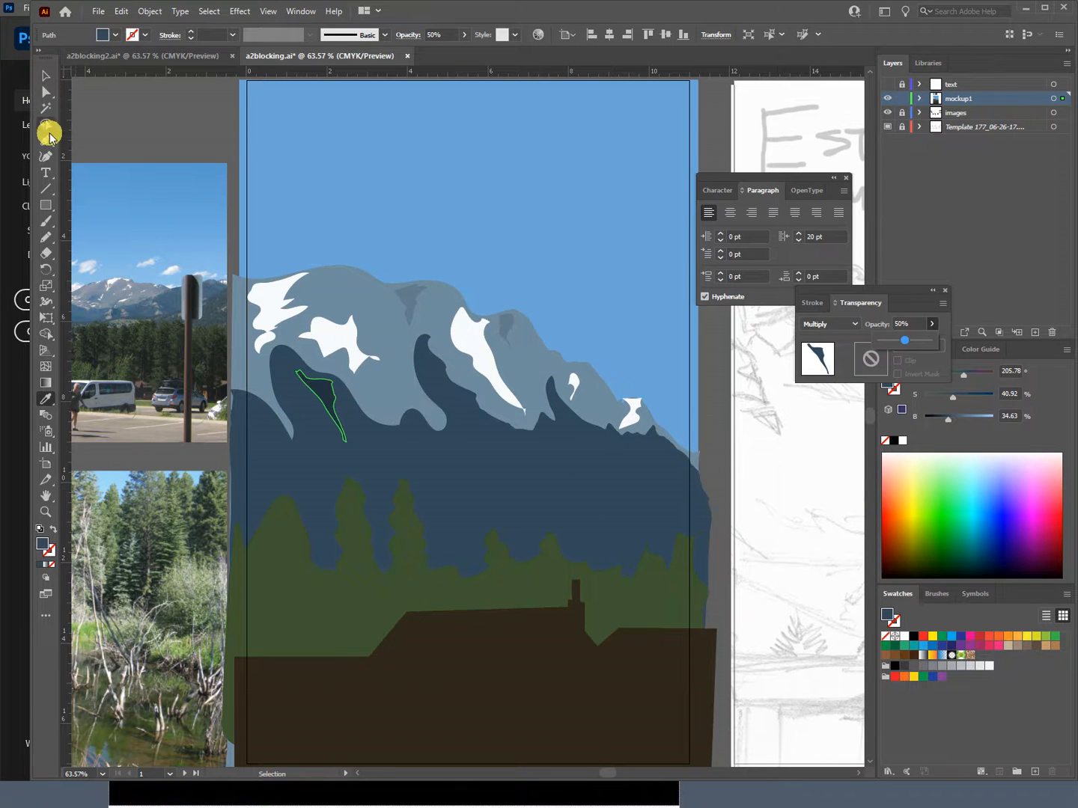
click(45, 76)
key(i)
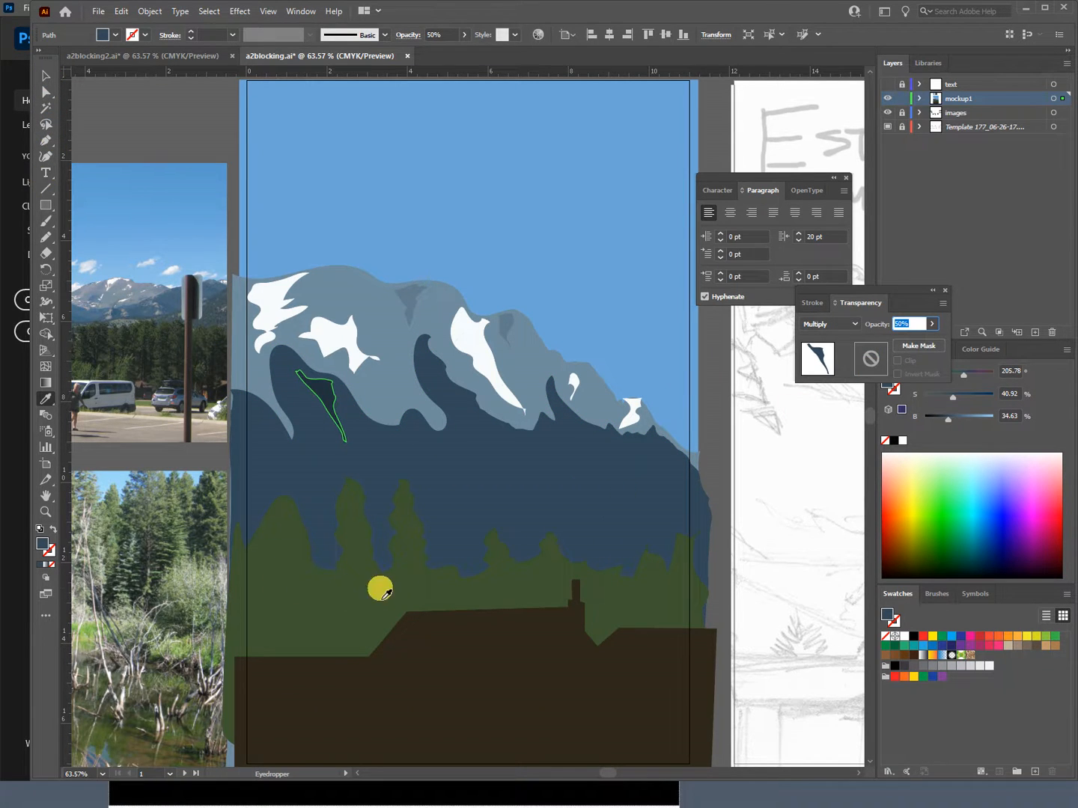
ctrl+click(712, 378)
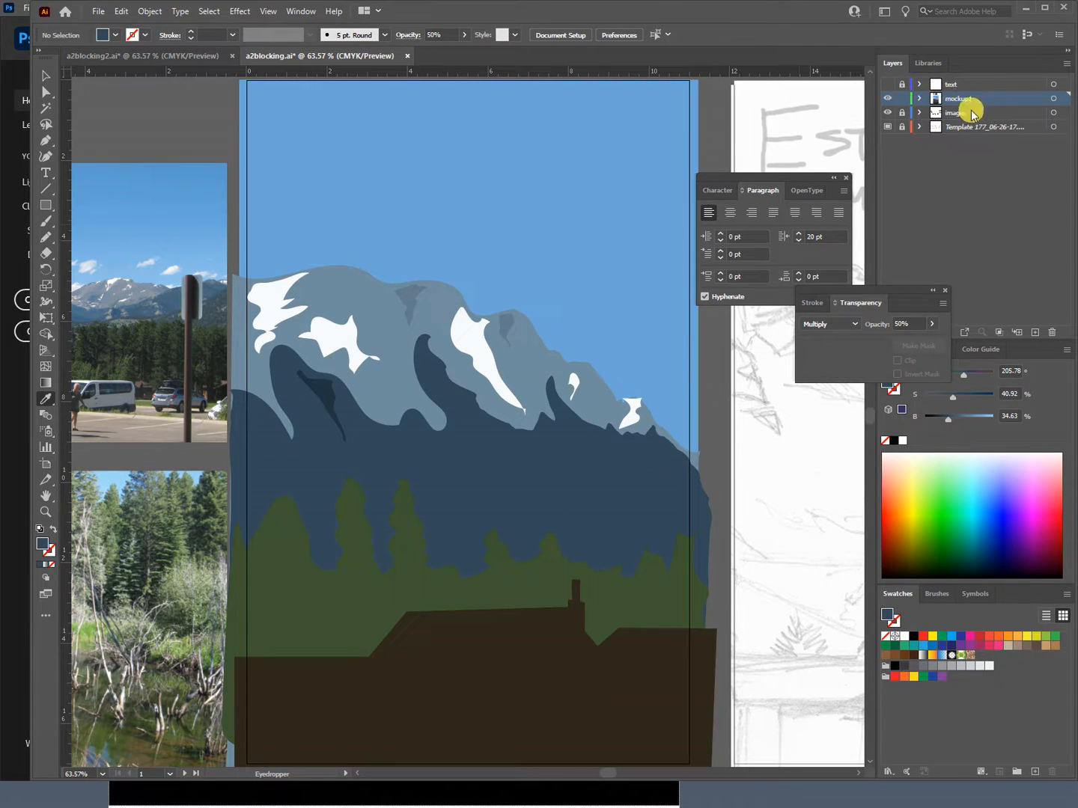
Step: Create a new layer above mockup1 and name it shadow
click(1035, 331)
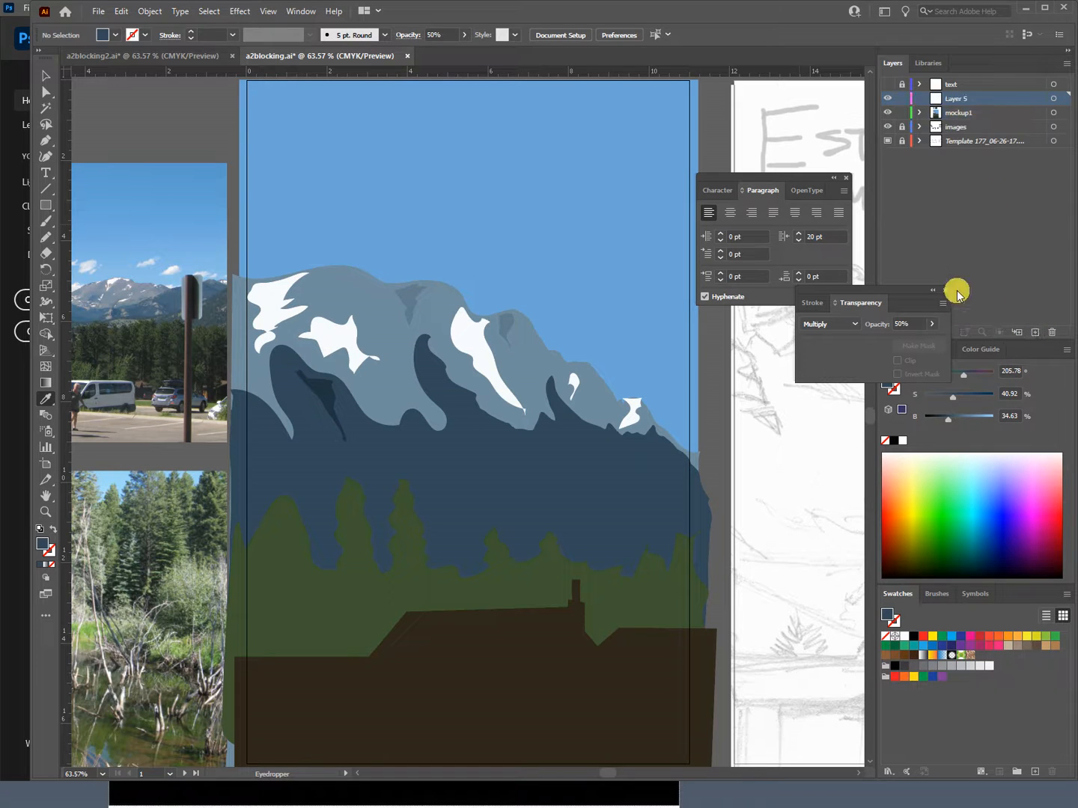
double_click(958, 98)
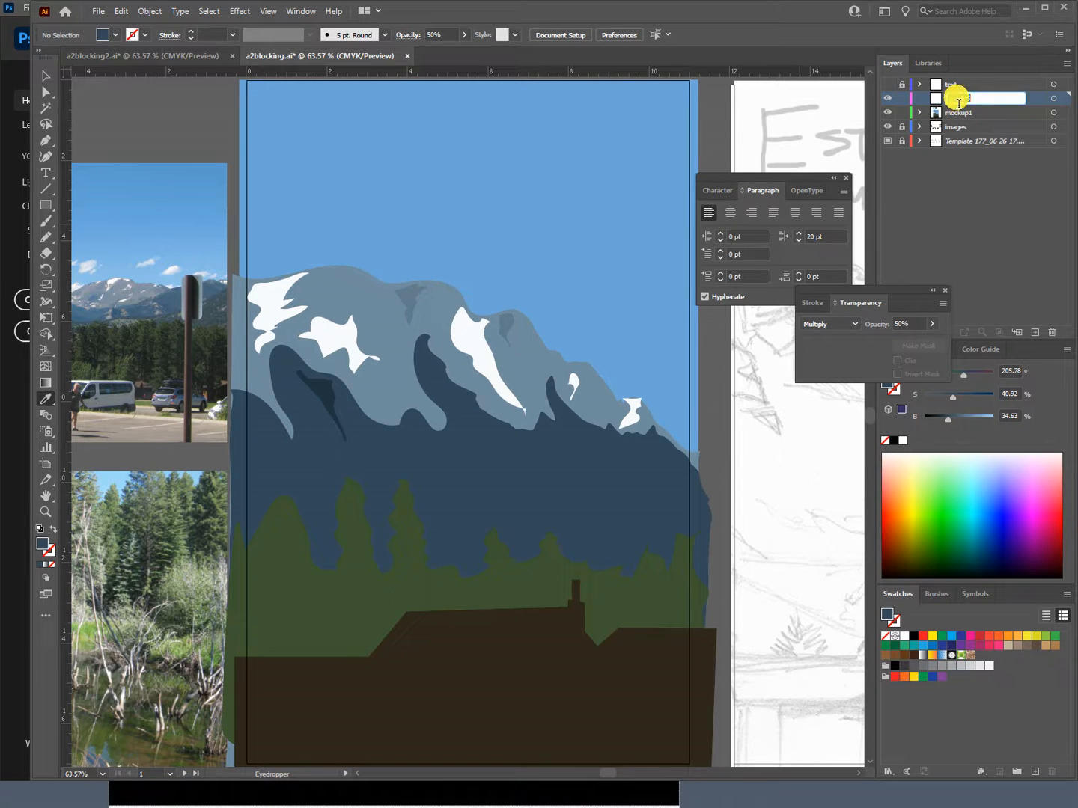
click(957, 99)
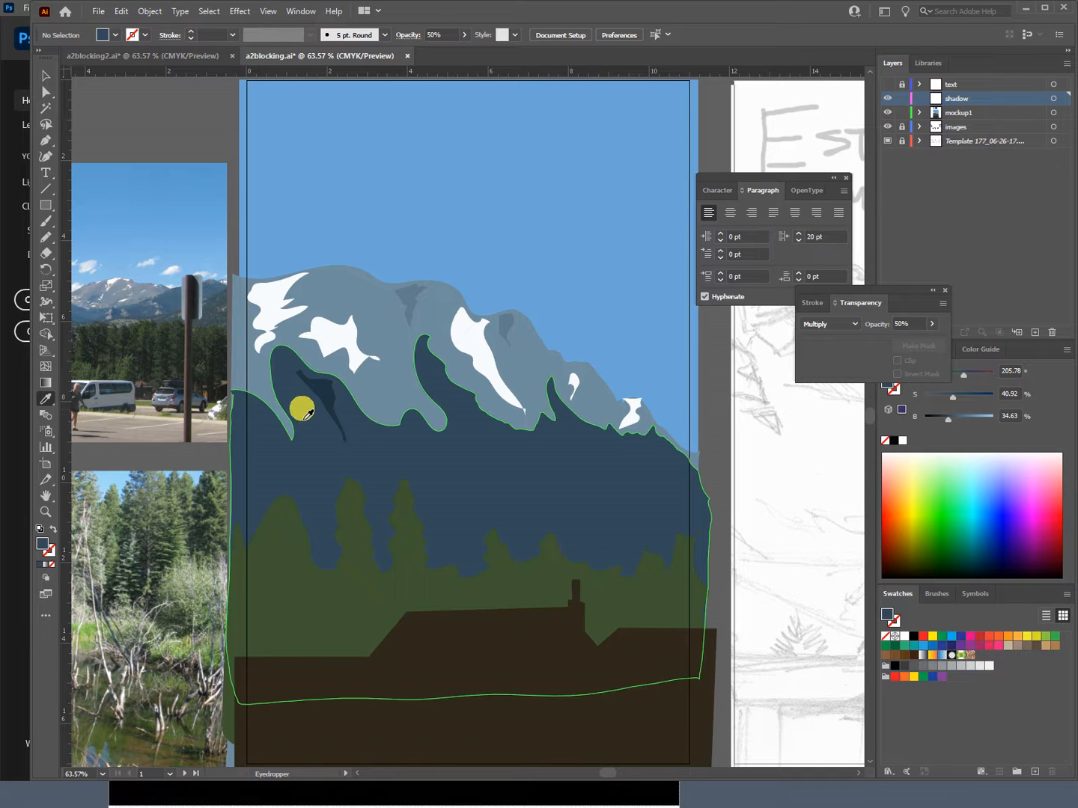
Step: Select the dark mountain's left-peak shadow and the two shadows on the gray ridge, and move them to the shadow layer
ctrl+click(324, 393)
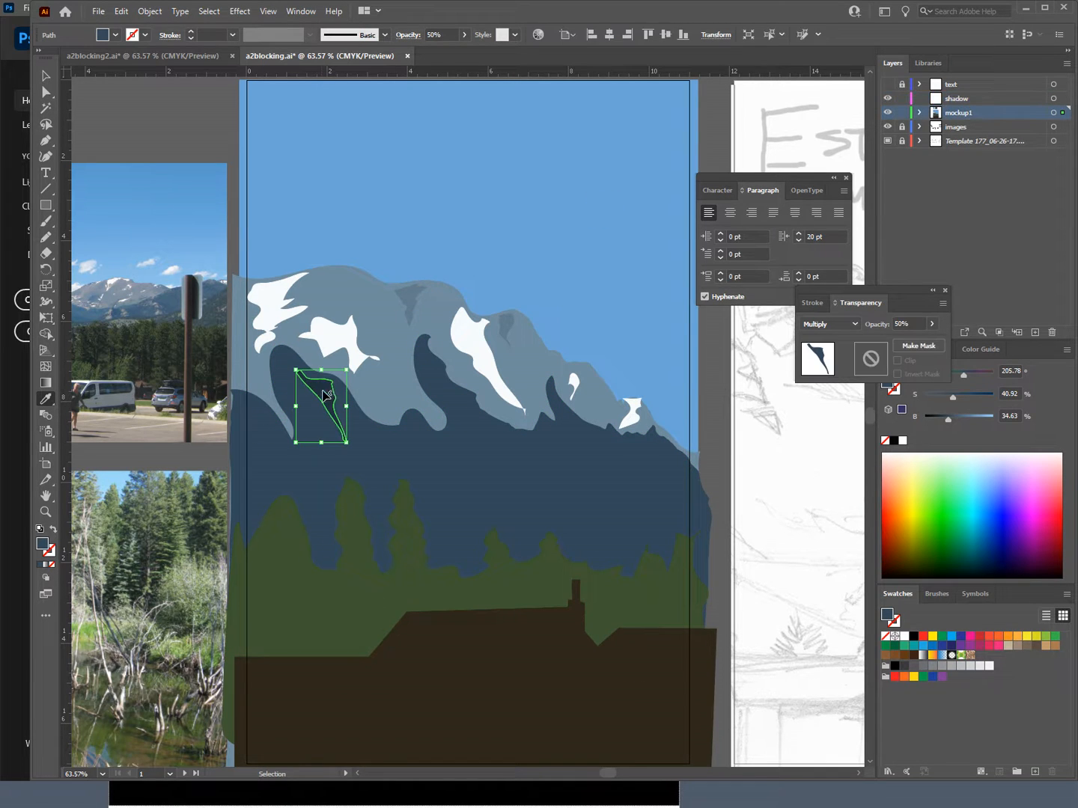
ctrl+click(414, 299)
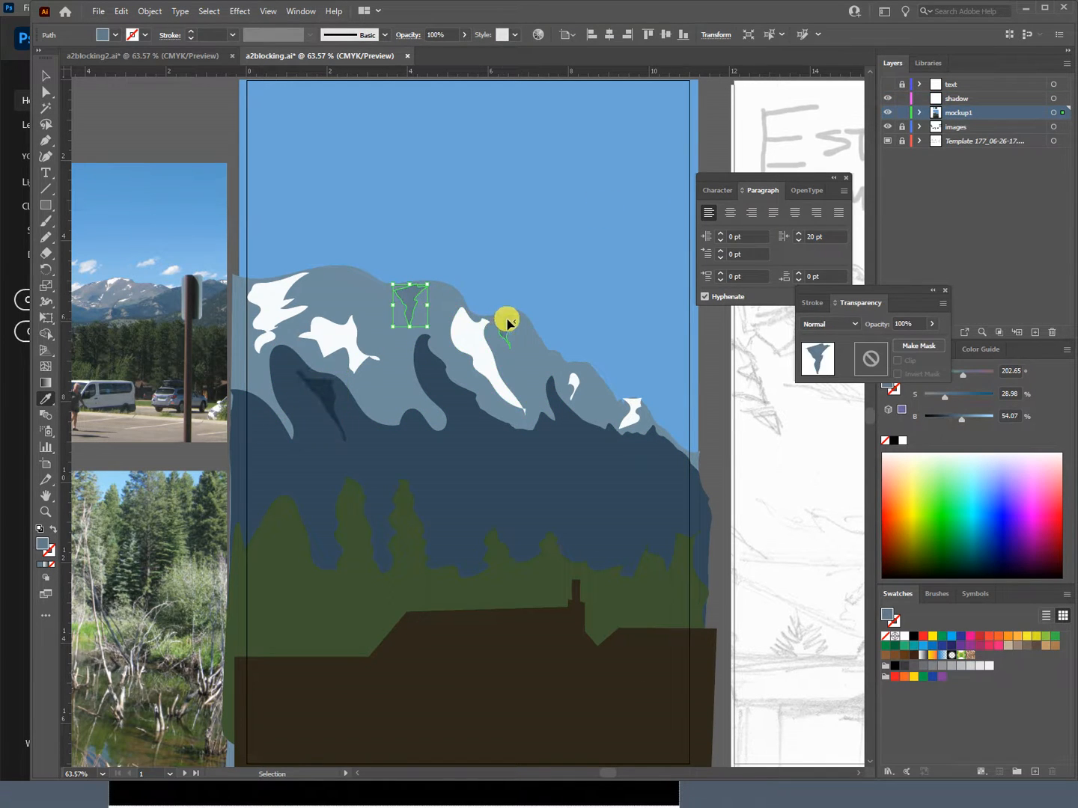
ctrl+shift+click(506, 323)
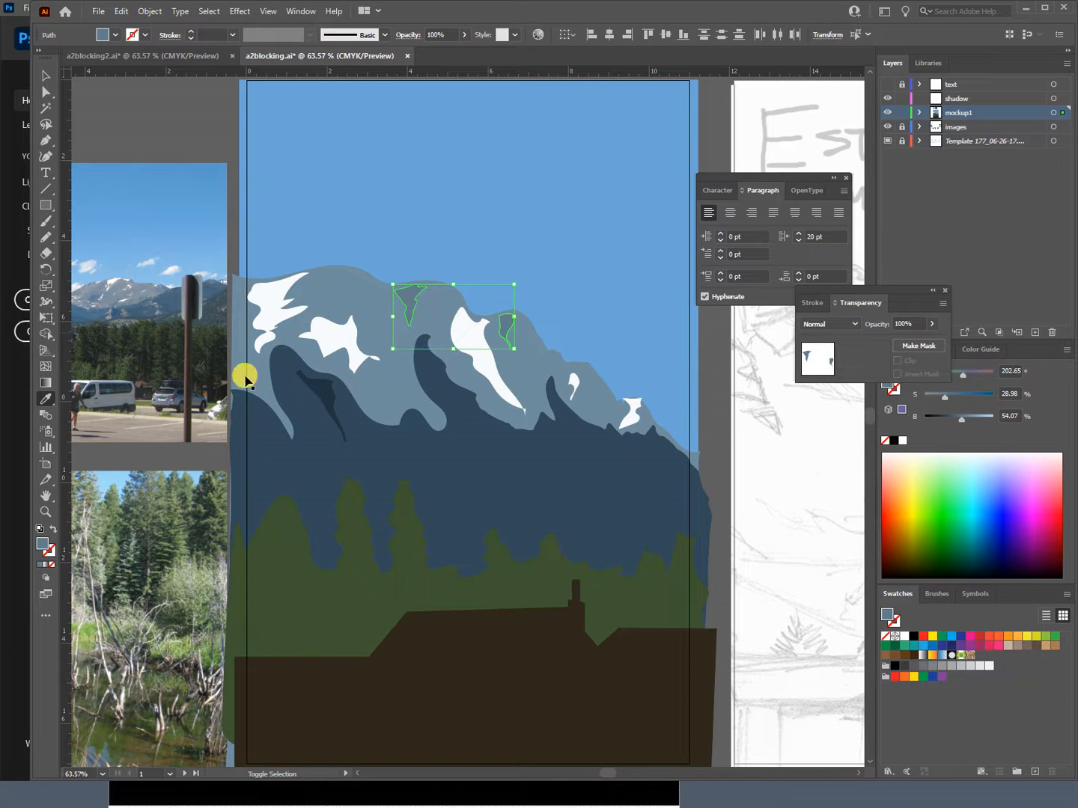
ctrl+shift+click(315, 385)
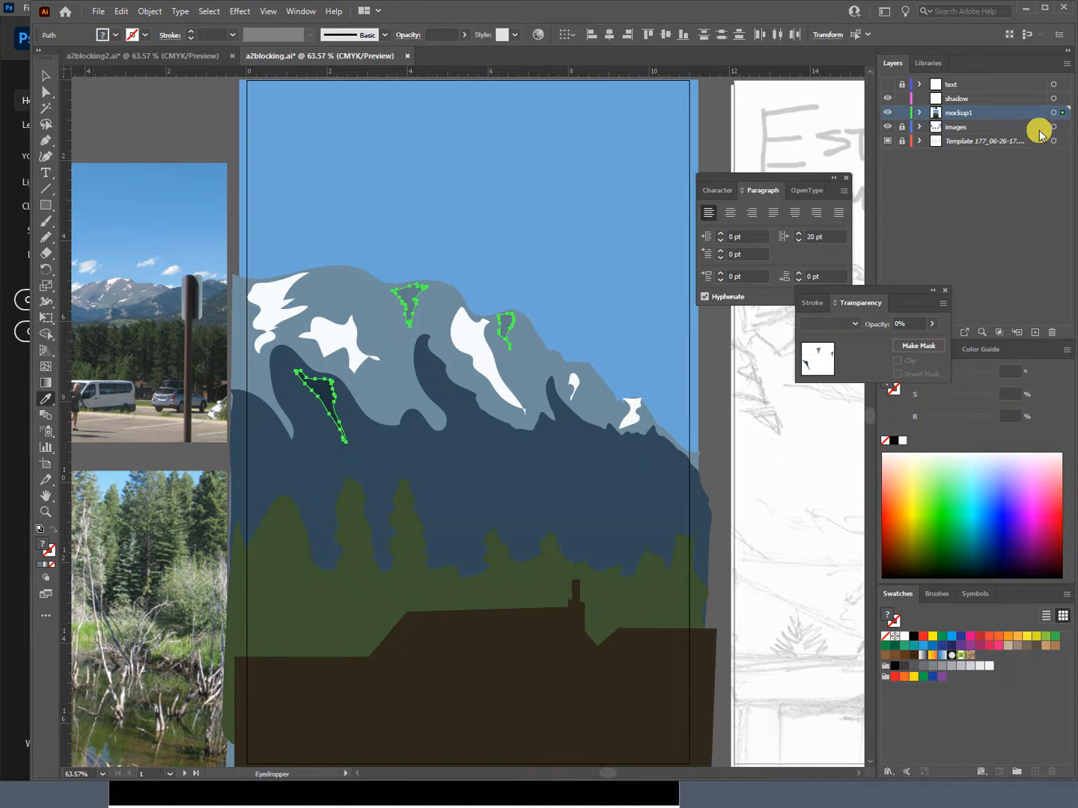
drag(1066, 114, 1063, 98)
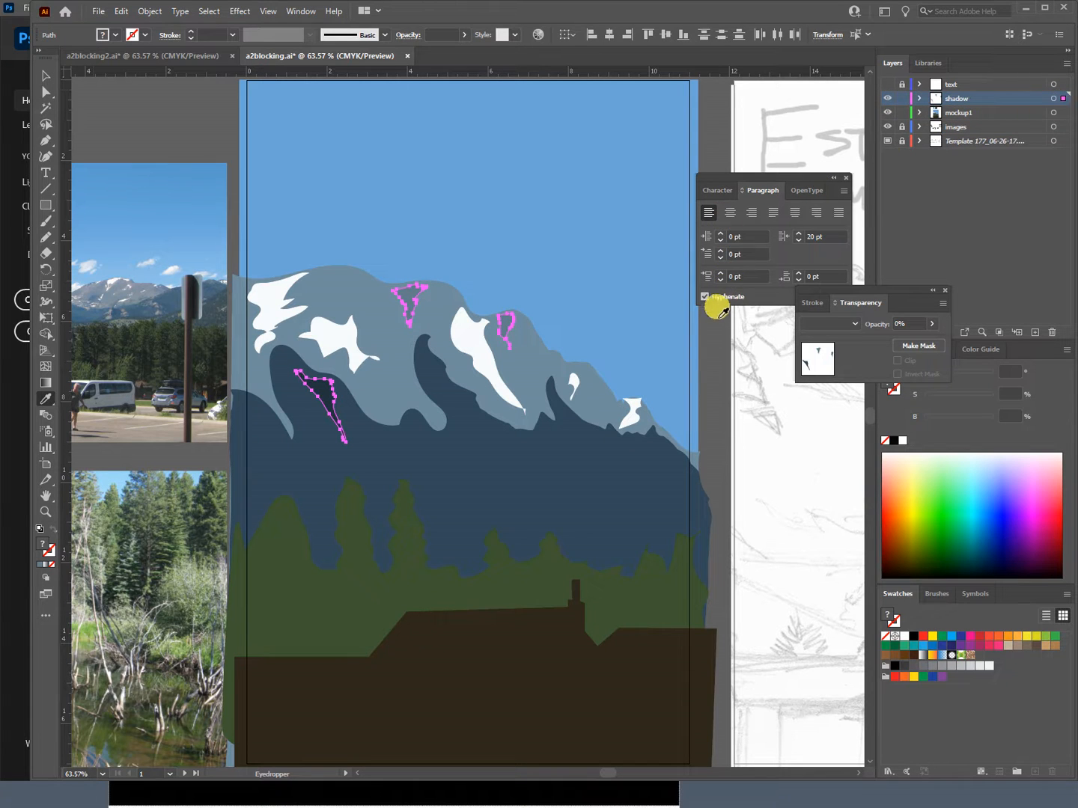
Step: Set the three selected mountain shadows to Multiply at 44% opacity and deselect them
click(854, 324)
click(851, 371)
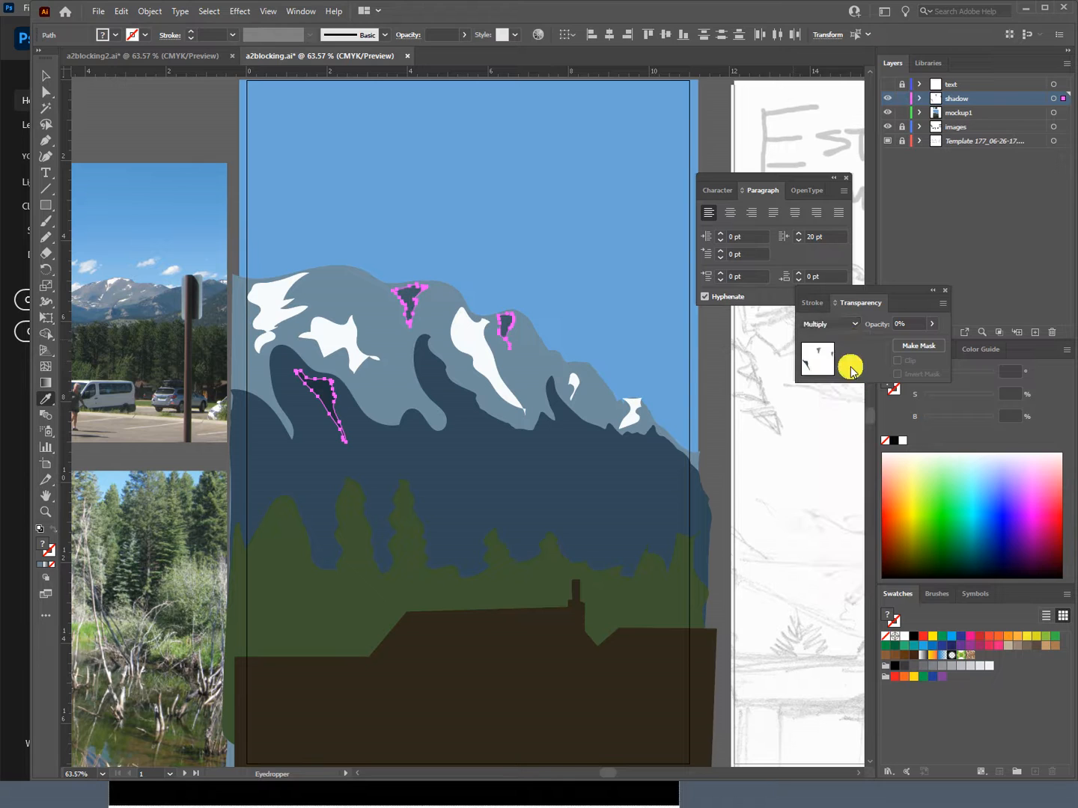
click(932, 324)
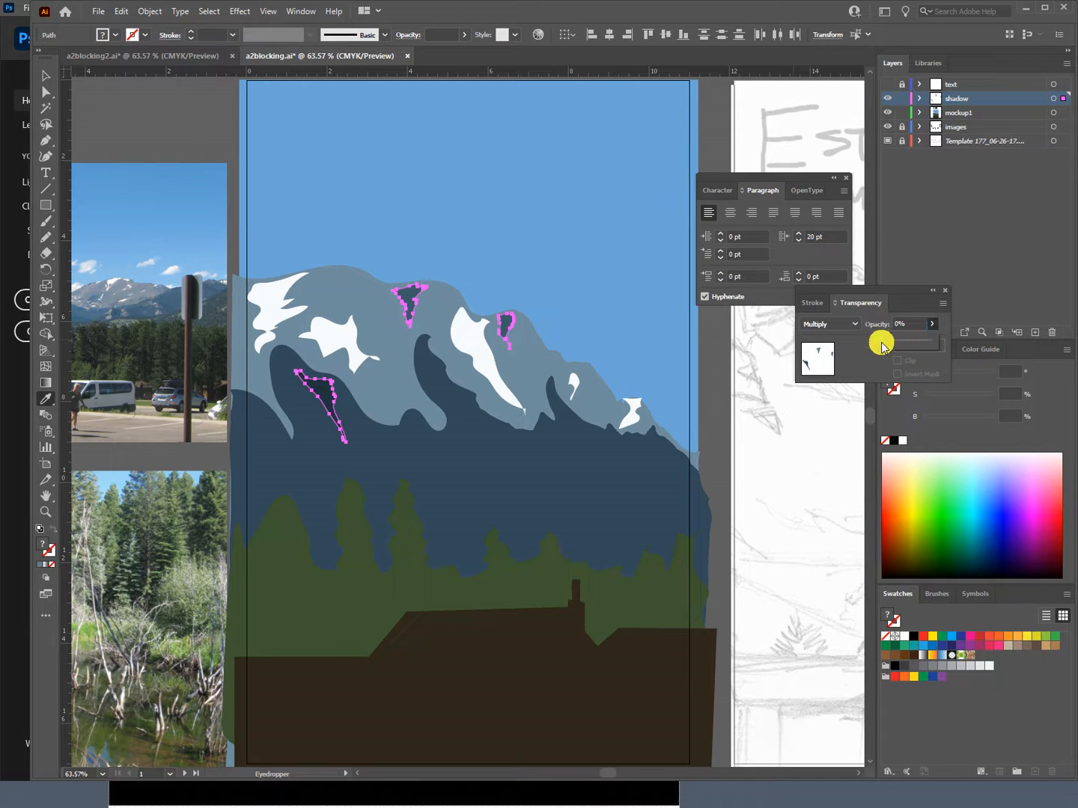
drag(899, 344, 903, 343)
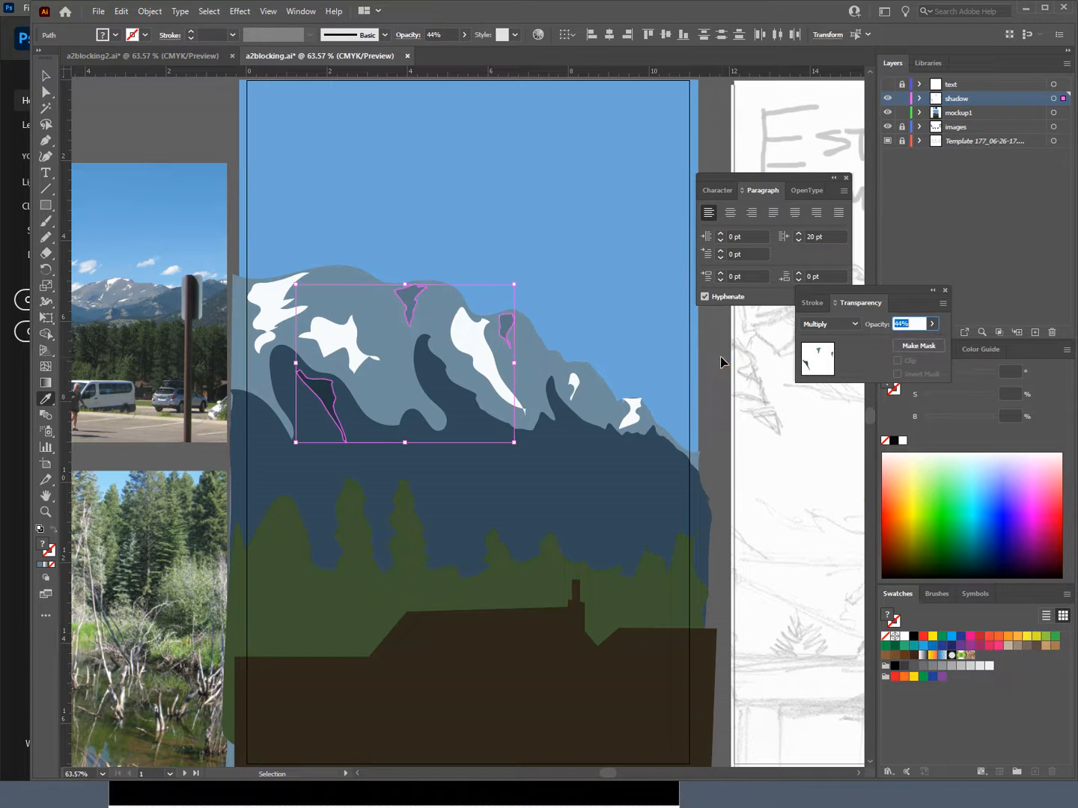
click(718, 359)
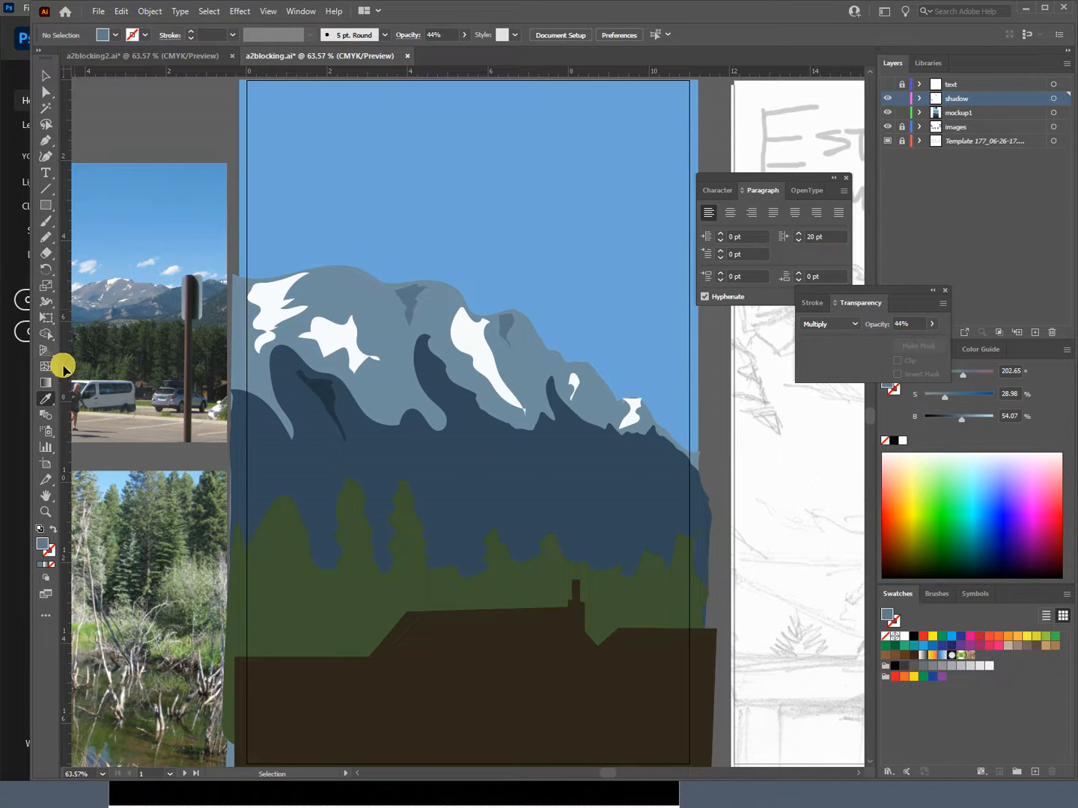
Step: Draw small jagged closed shadow outlines with the Pencil tool down the dark blue mountain's middle and right-hand slopes
click(46, 234)
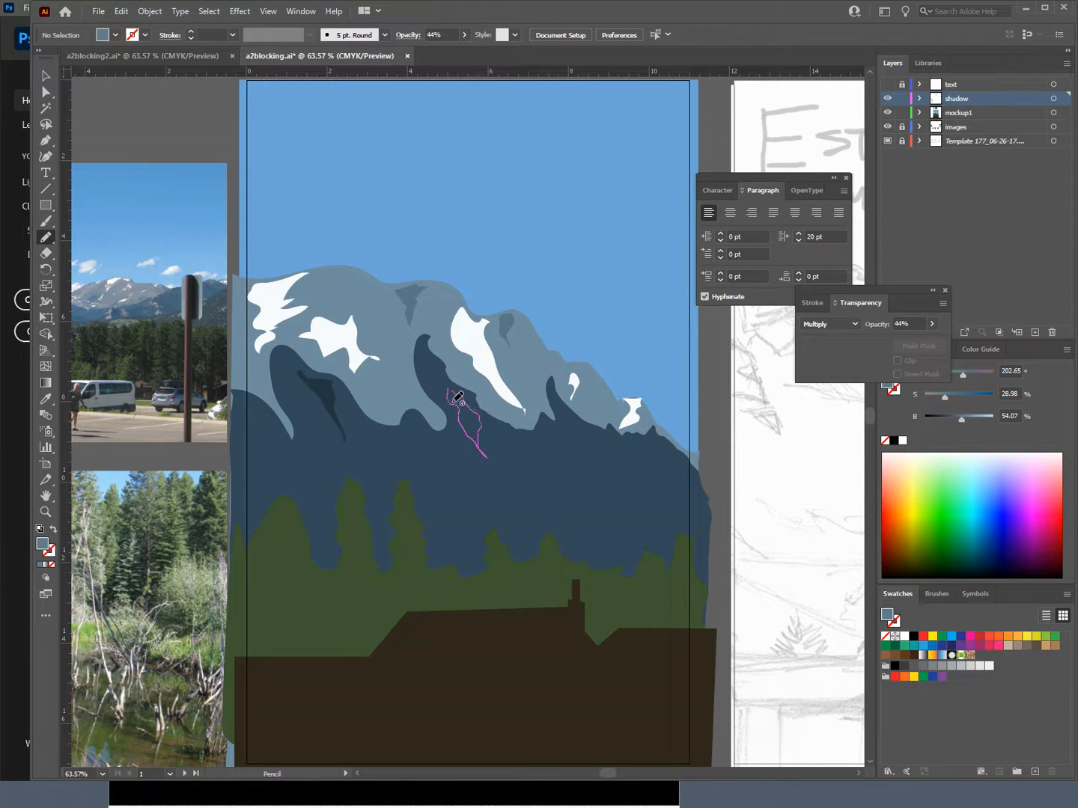
drag(452, 401, 448, 391)
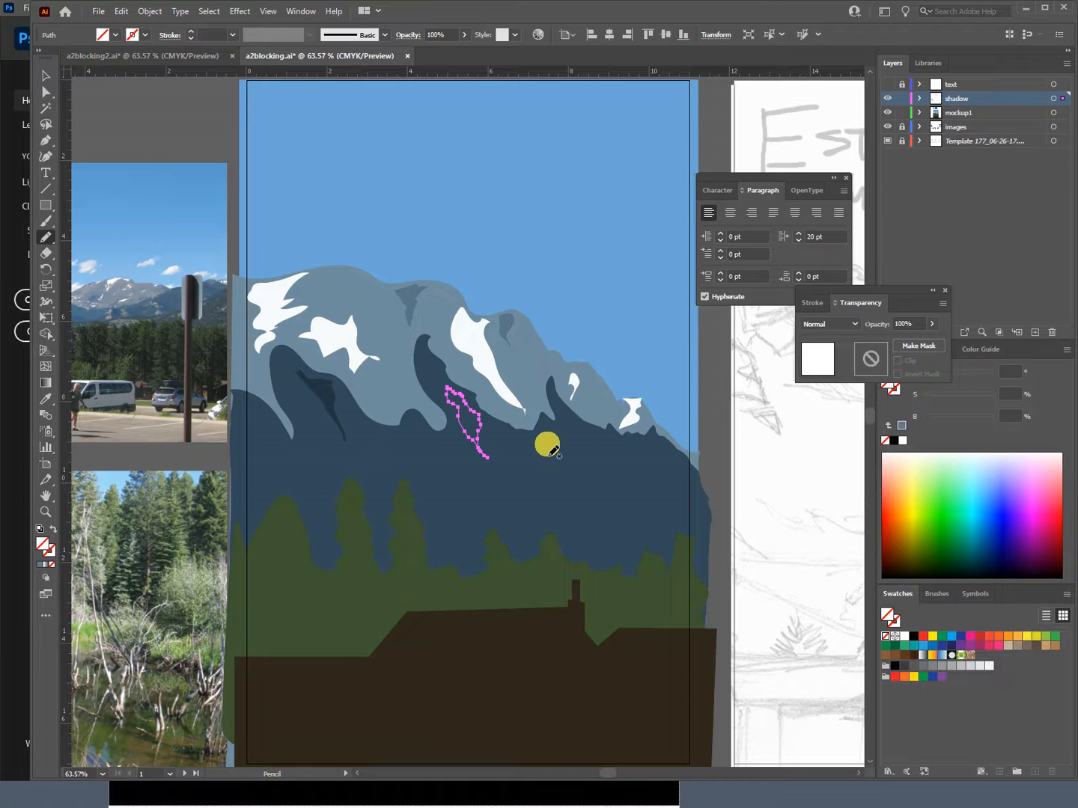
mouse_move(555, 470)
mouse_down()
mouse_move(566, 438)
mouse_move(590, 456)
mouse_move(567, 415)
mouse_up()
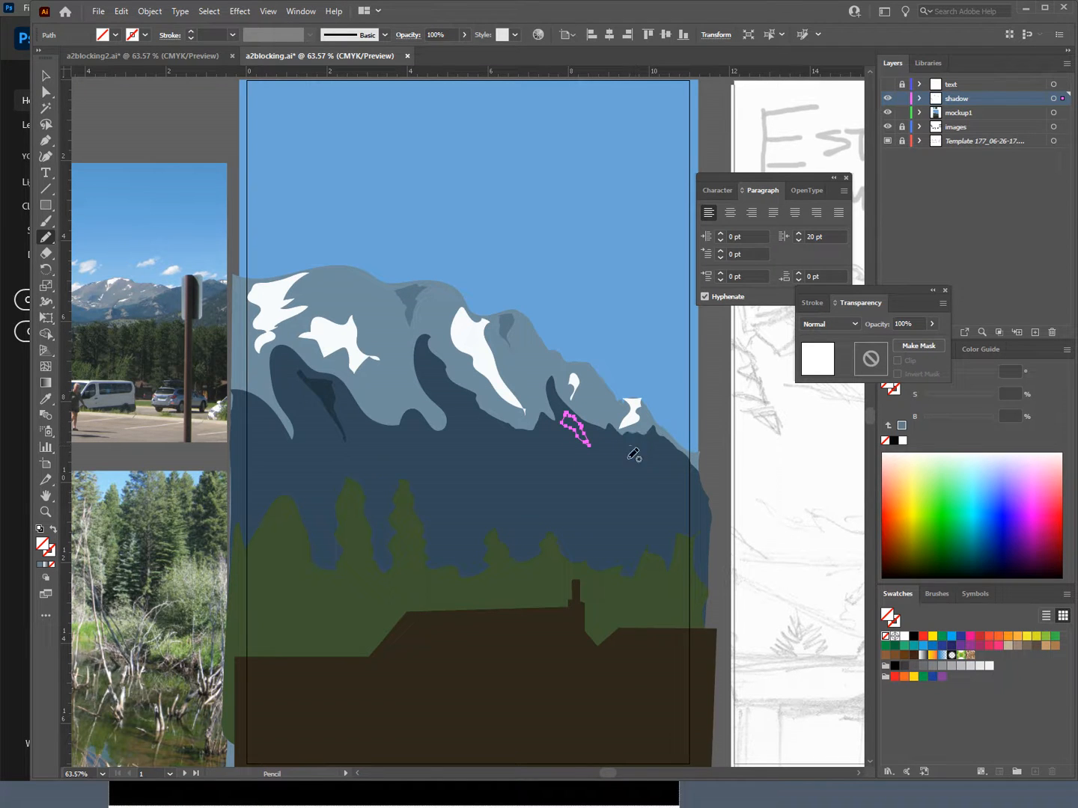
drag(642, 456, 640, 459)
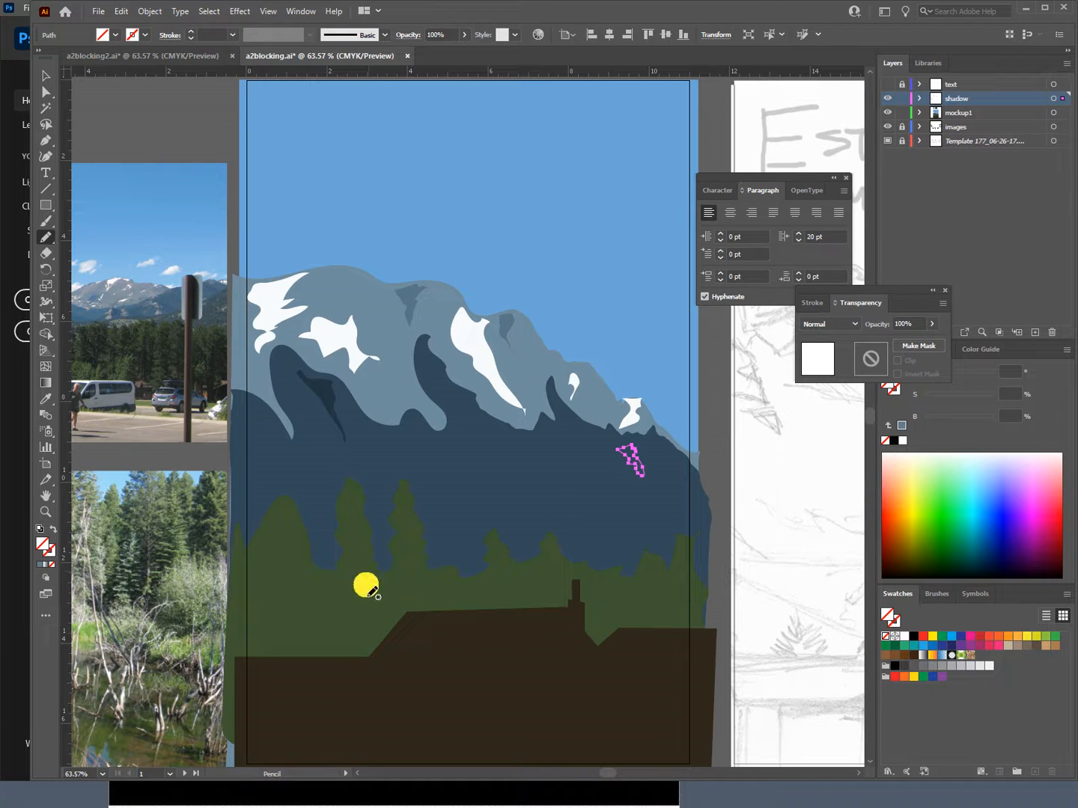
Step: Select the middle-peak, lower-centre and far-right new shadow outlines in outline view, and return to the color preview
key(ctrl+y)
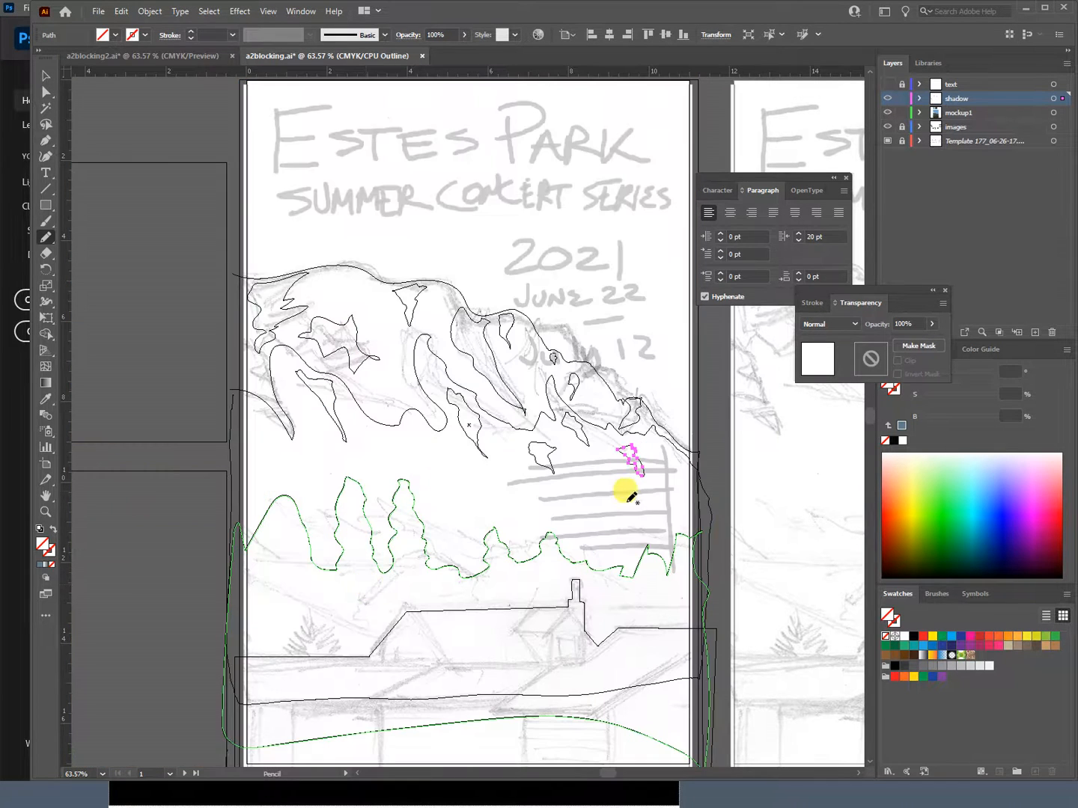
key(v)
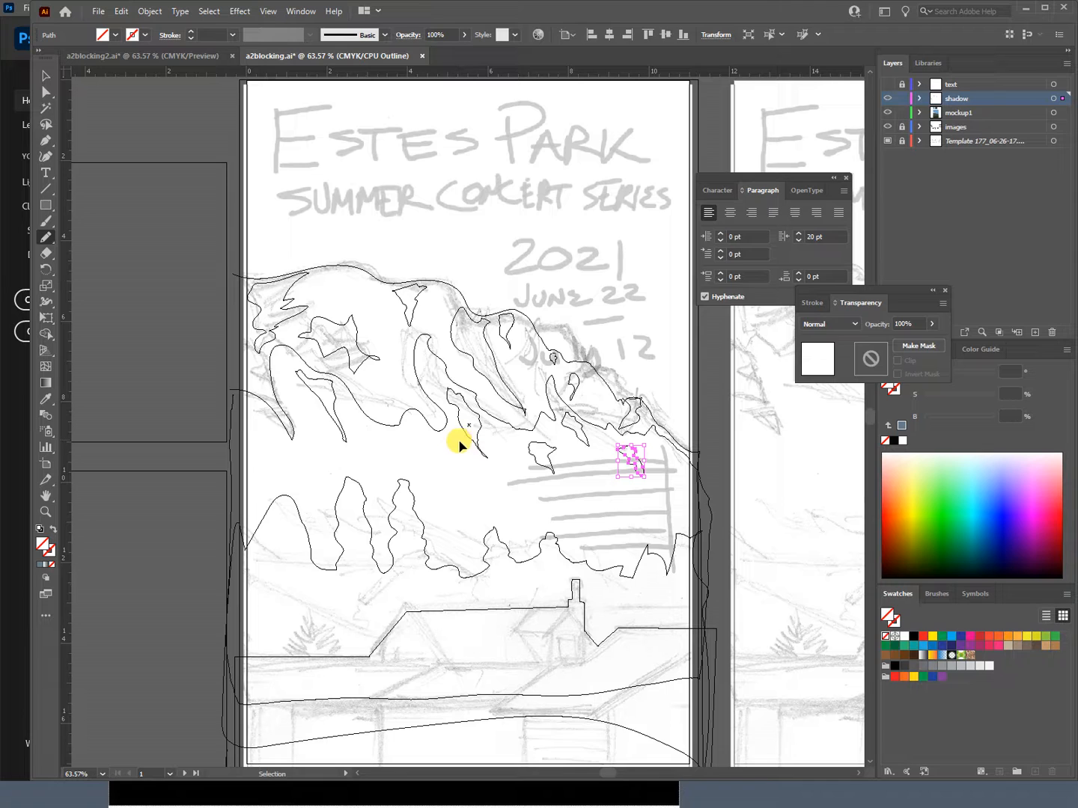
mouse_move(559, 472)
mouse_down()
mouse_move(636, 481)
mouse_move(567, 494)
mouse_up()
shift+click(633, 465)
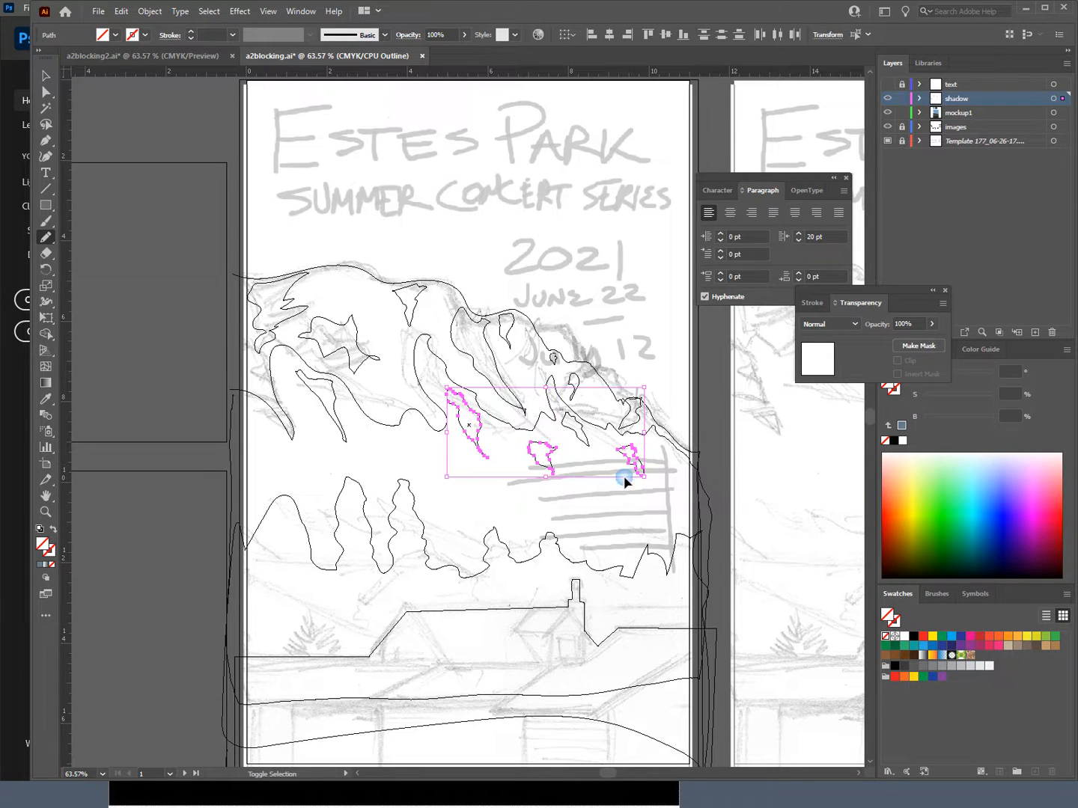
key(n)
key(ctrl+y)
key(ctrl+shift+a)
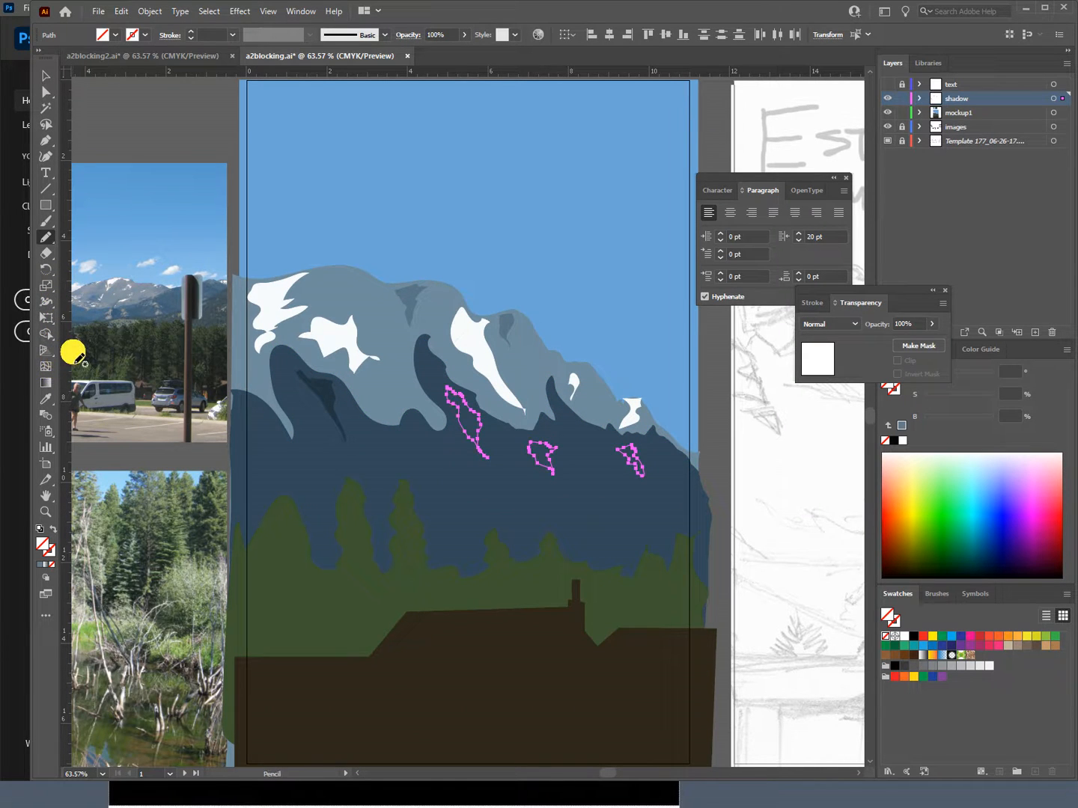
Step: Apply the left-peak shadow's dark blue fill, Multiply blending and 44% opacity to the selected outlines with the Eyedropper and deselect them
key(i)
click(325, 386)
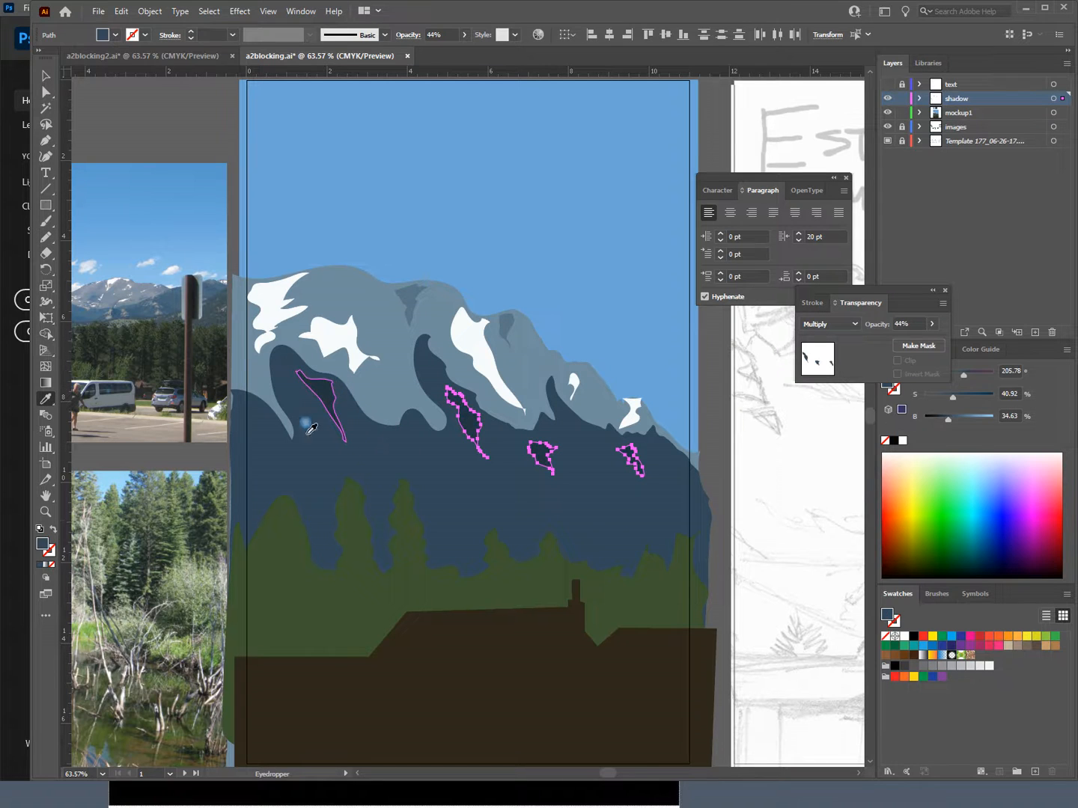
key(v)
click(712, 399)
key(i)
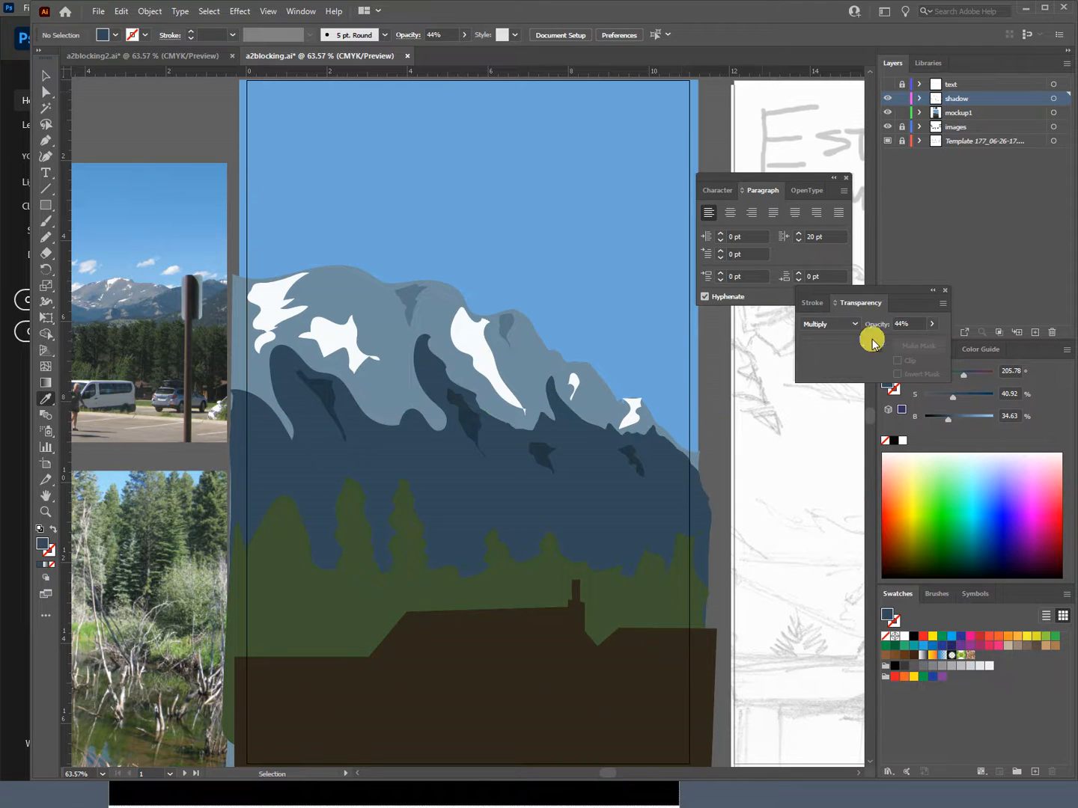
Step: Hide the shadow layer and show the text layer
click(888, 98)
click(734, 236)
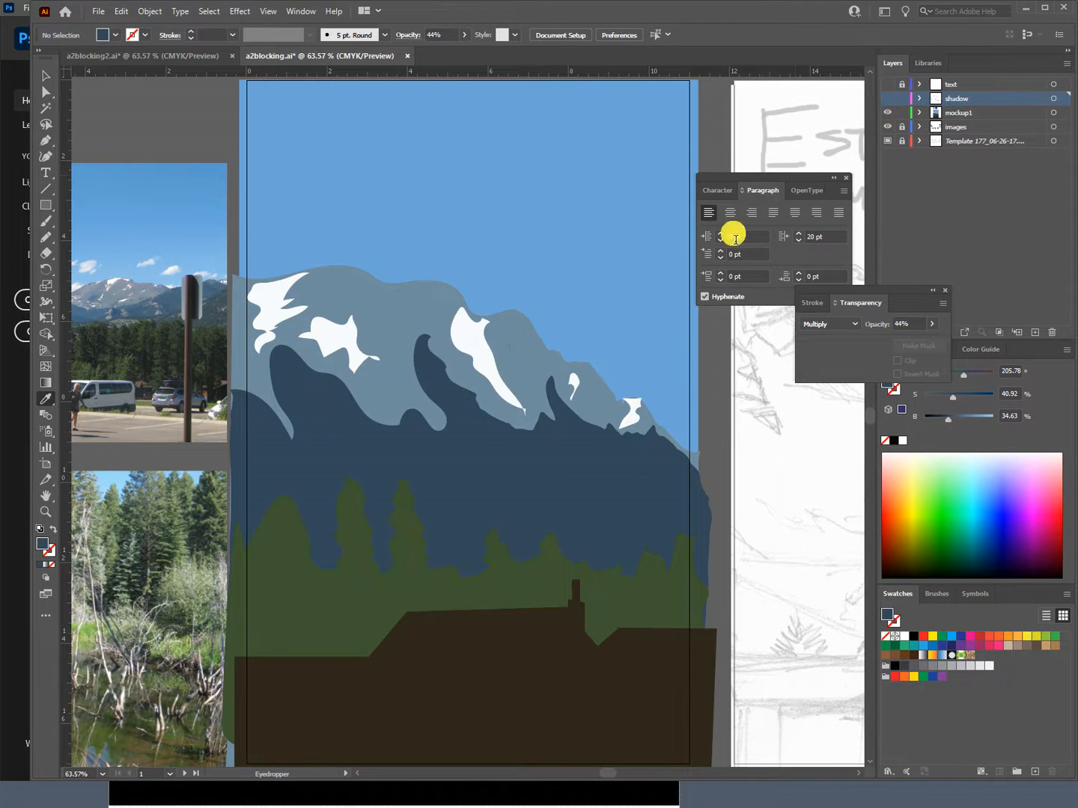
click(889, 85)
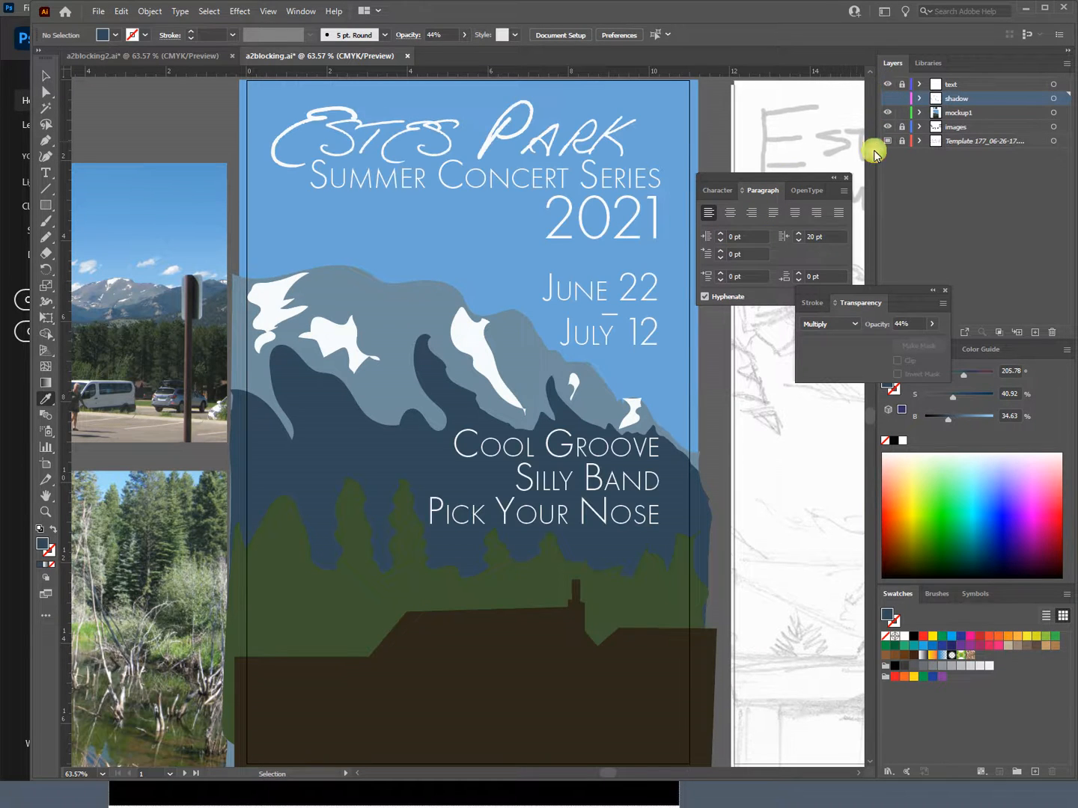